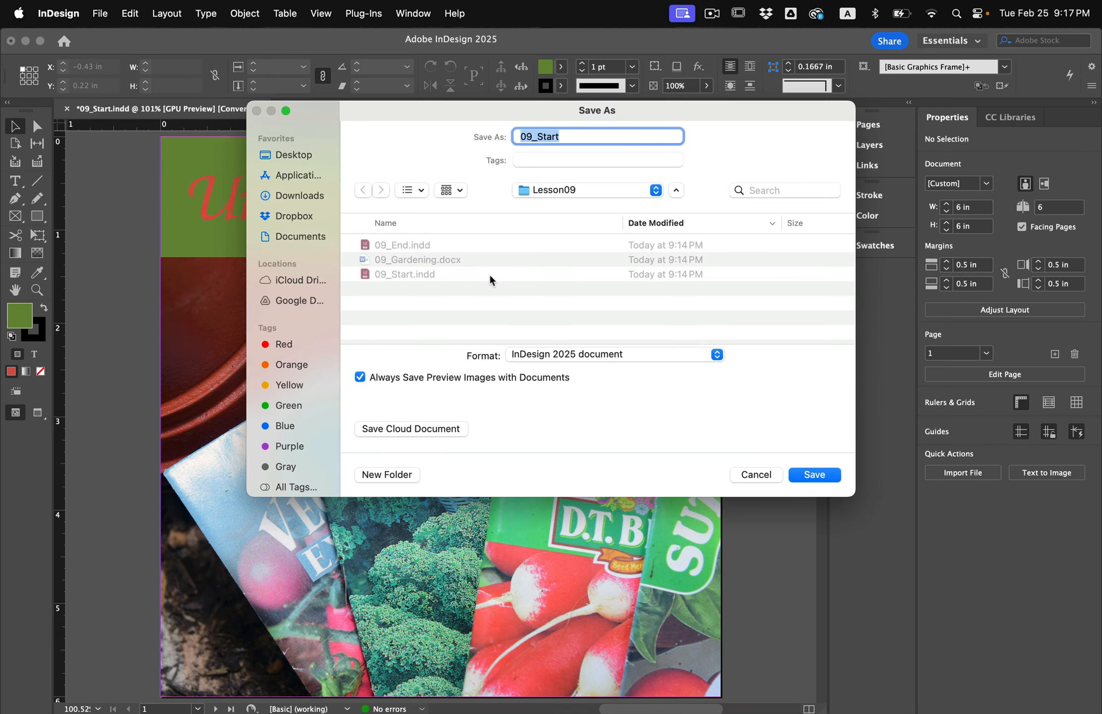
# Save the document under the new name 09_Styles.
pyautogui.press('Right')
pyautogui.press('BackSpace')
pyautogui.press('BackSpace')
pyautogui.press('BackSpace')
pyautogui.press('BackSpace')
pyautogui.press('BackSpace')
pyautogui.write('Styles')
pyautogui.click(816, 476)
pyautogui.press('t')
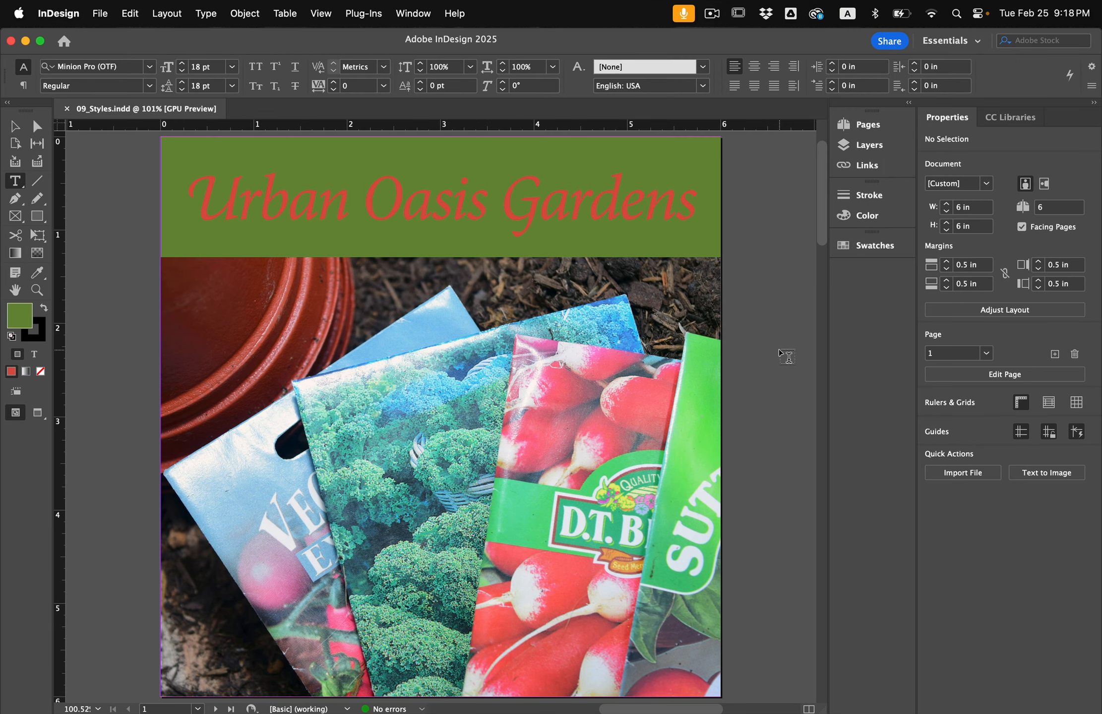
# On pages 2–3, select the 'Heirloom Vegetable Seeds' heading, color it Red-Tomato and set its size to 18 pt.
pyautogui.click(863, 126)
pyautogui.doubleClick(723, 242)
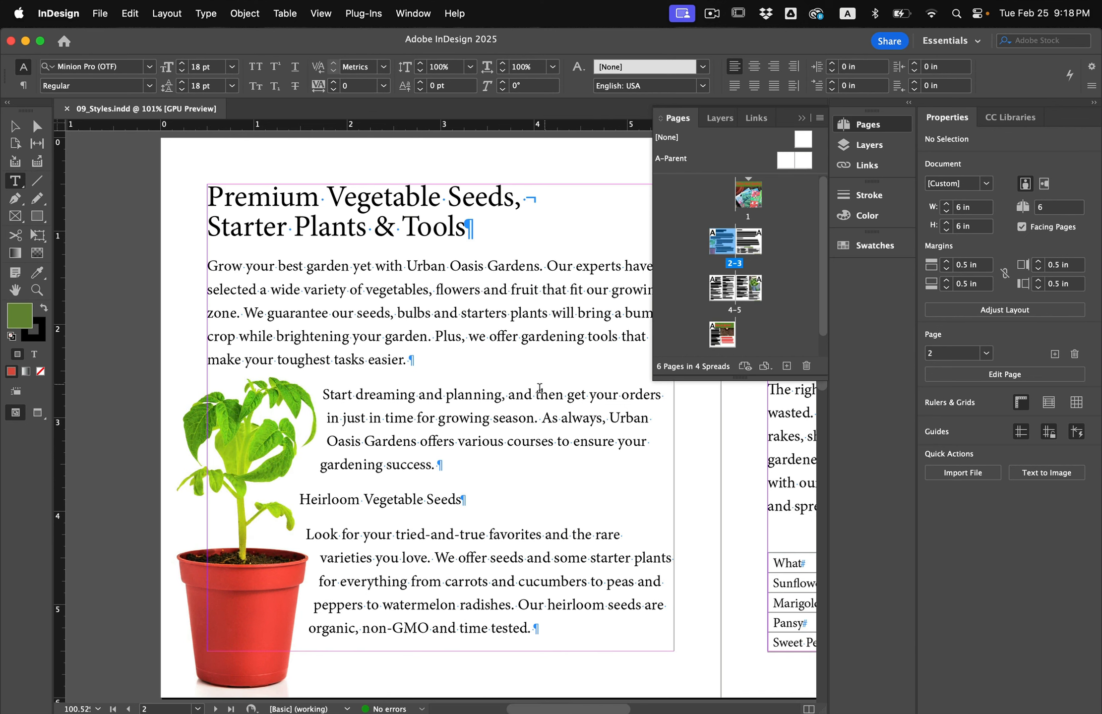
pyautogui.moveTo(299, 501); pyautogui.dragTo(469, 503)
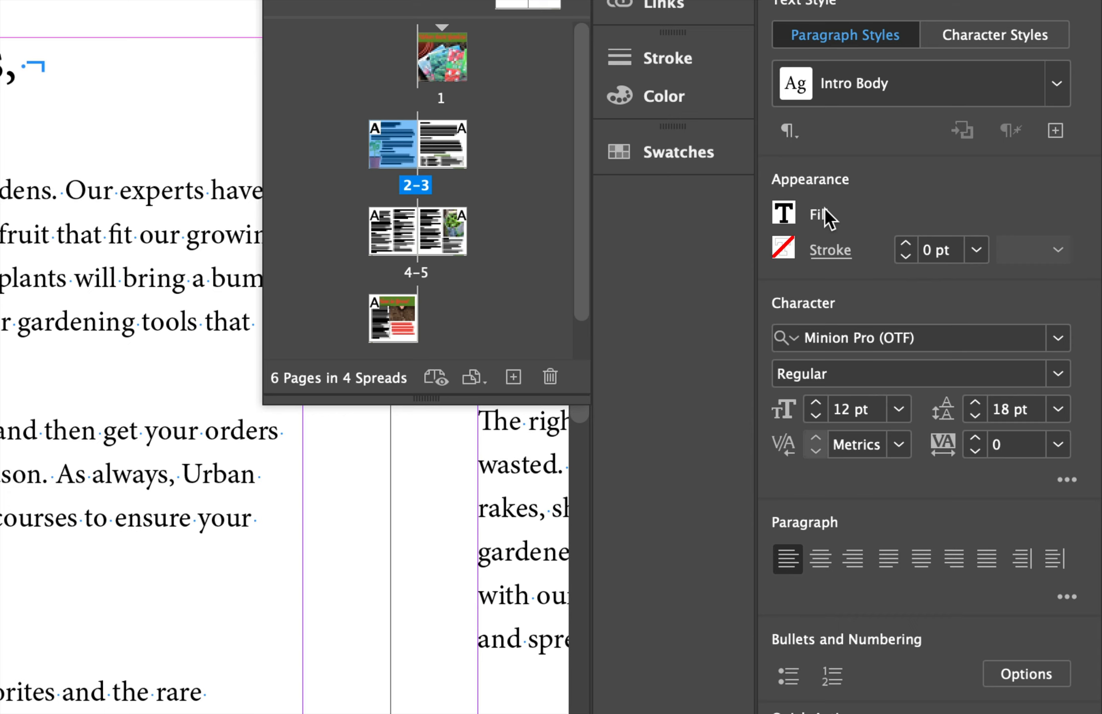
pyautogui.click(783, 212)
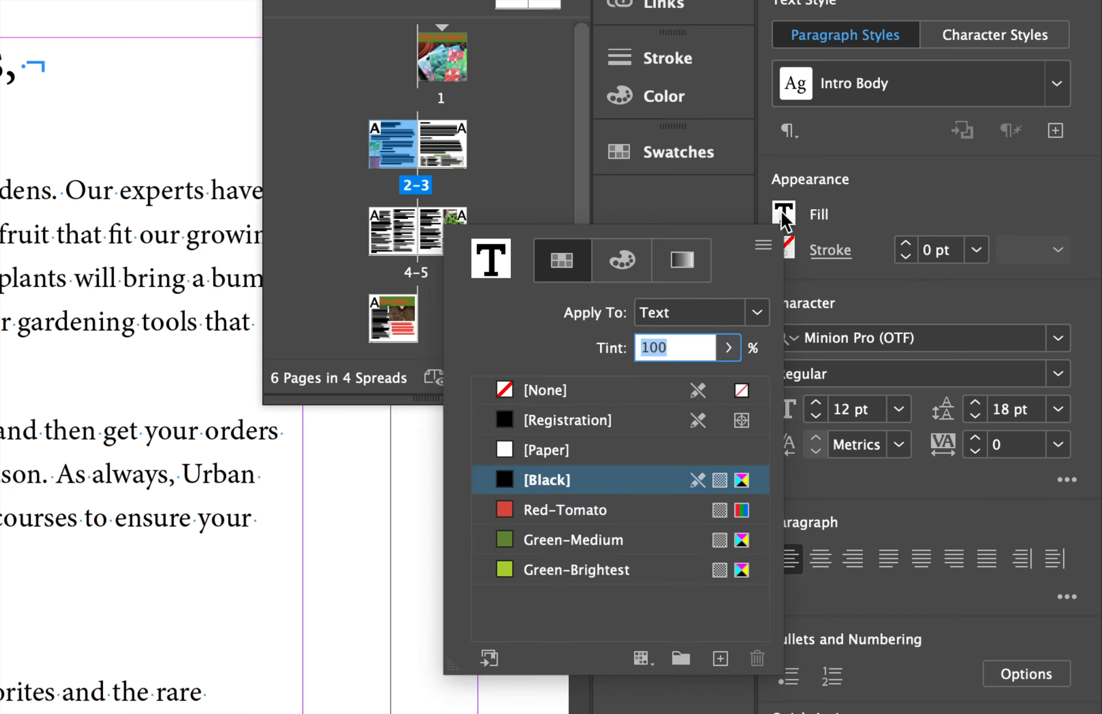
pyautogui.click(587, 514)
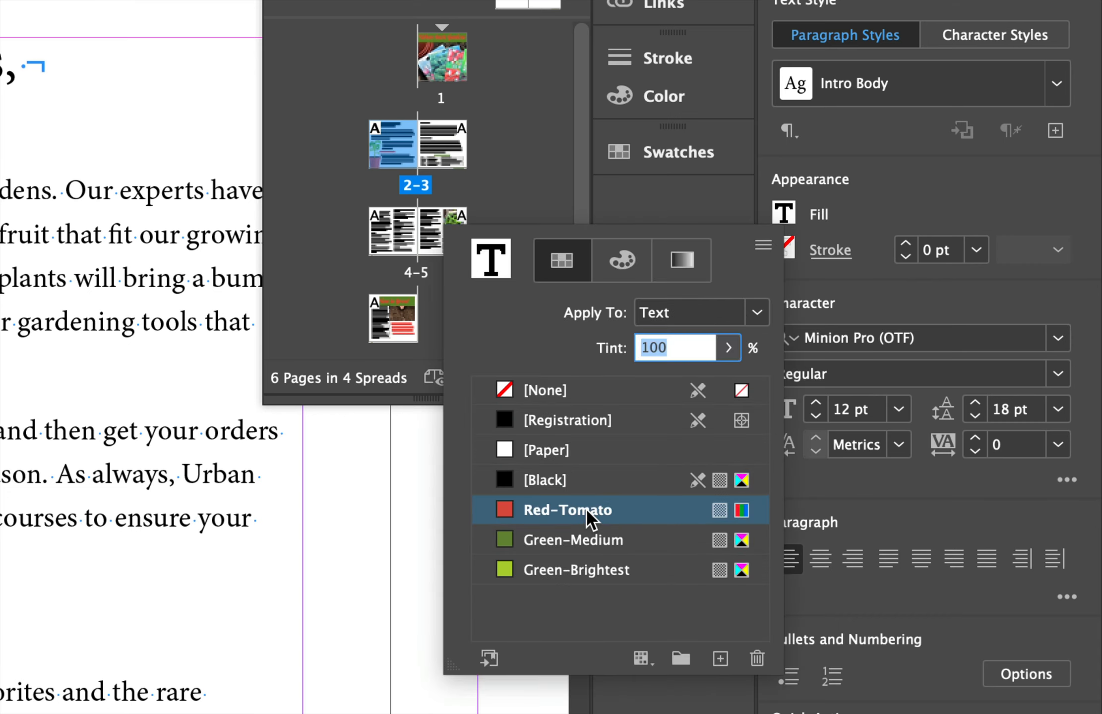
pyautogui.click(836, 412)
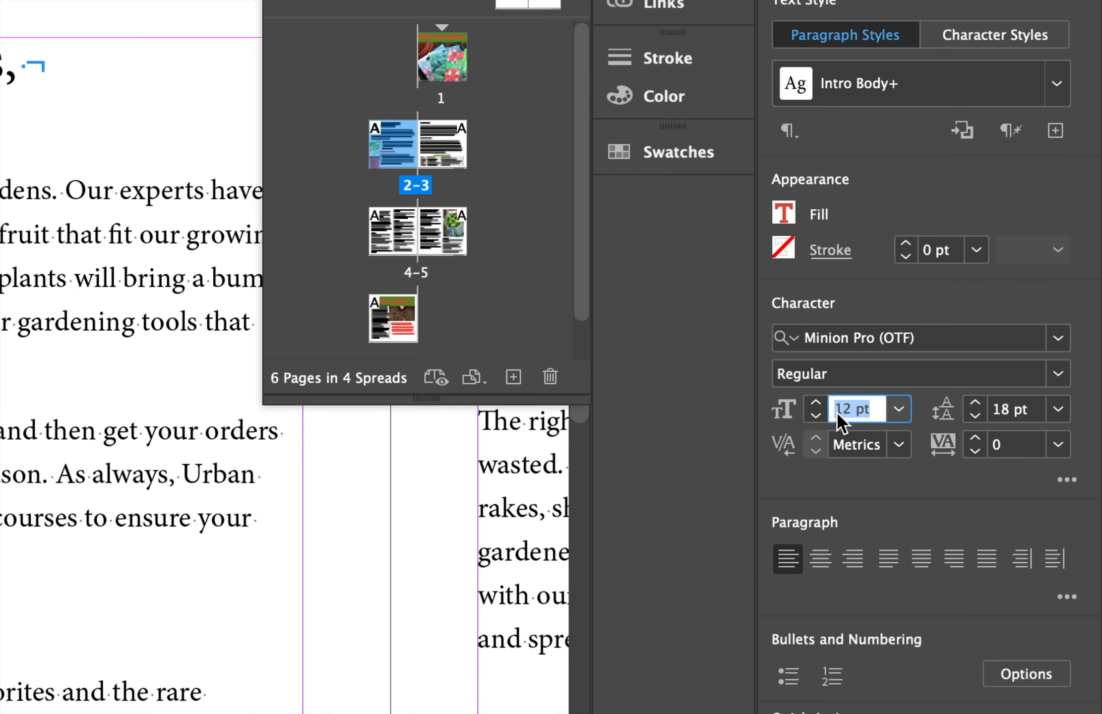
pyautogui.write('18')
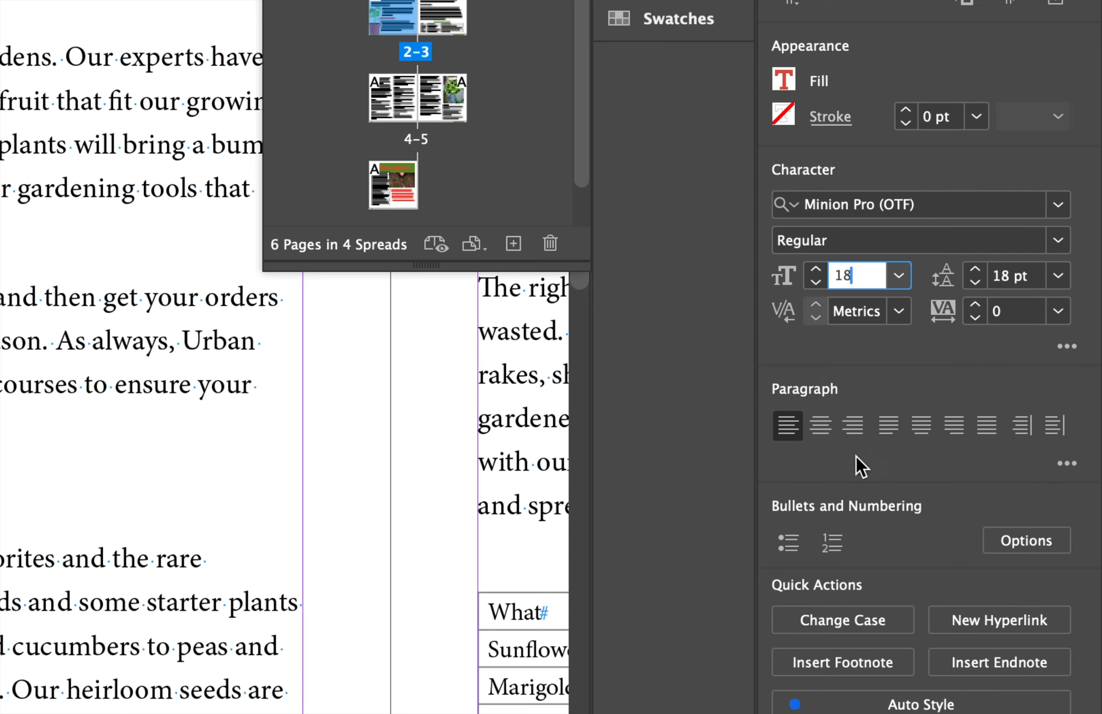
# Set the heading's space before to 0.5 in and space after to 0.25 in.
pyautogui.click(1066, 465)
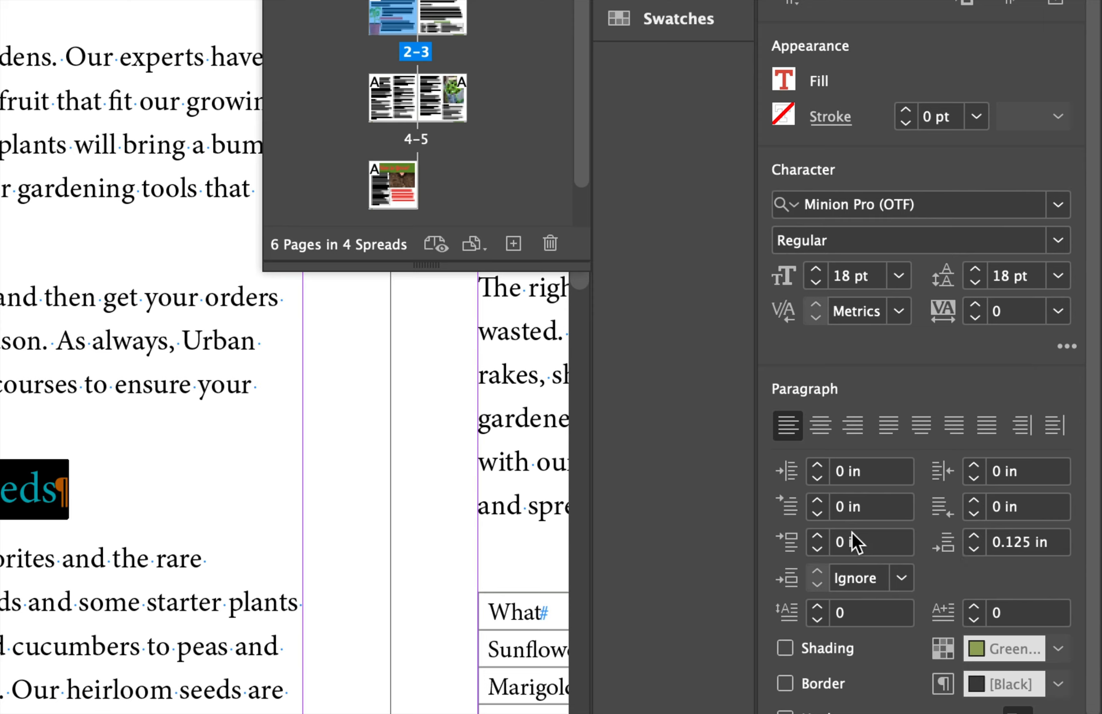
pyautogui.doubleClick(839, 542)
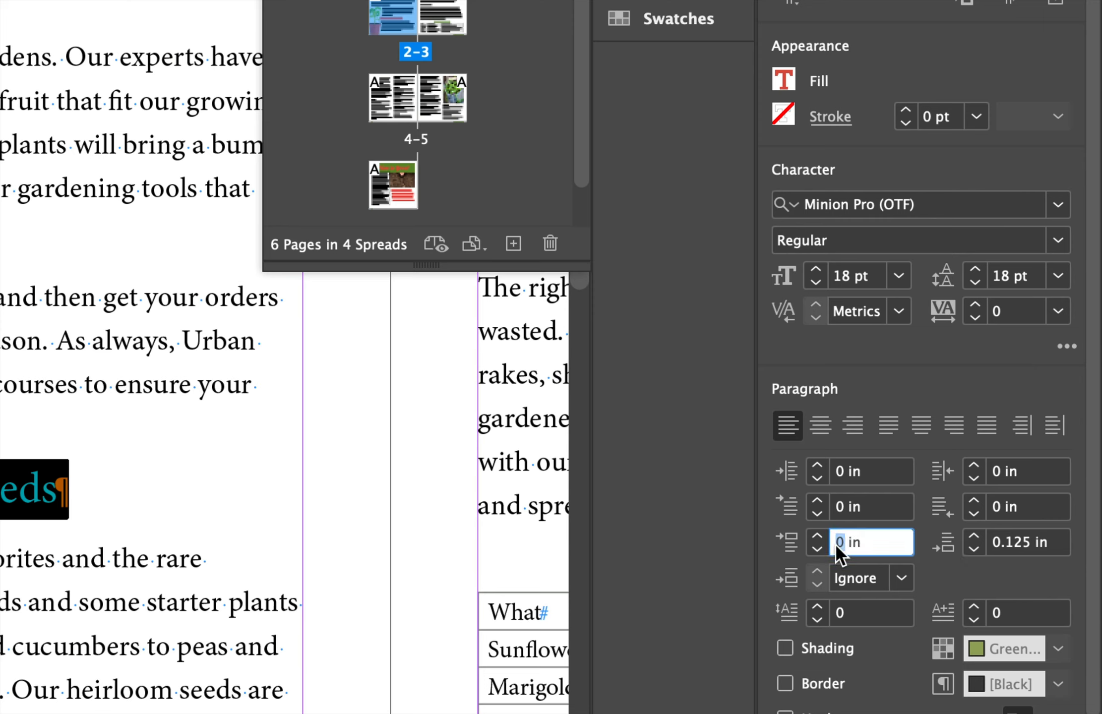
pyautogui.write('0.5')
pyautogui.press('Tab')
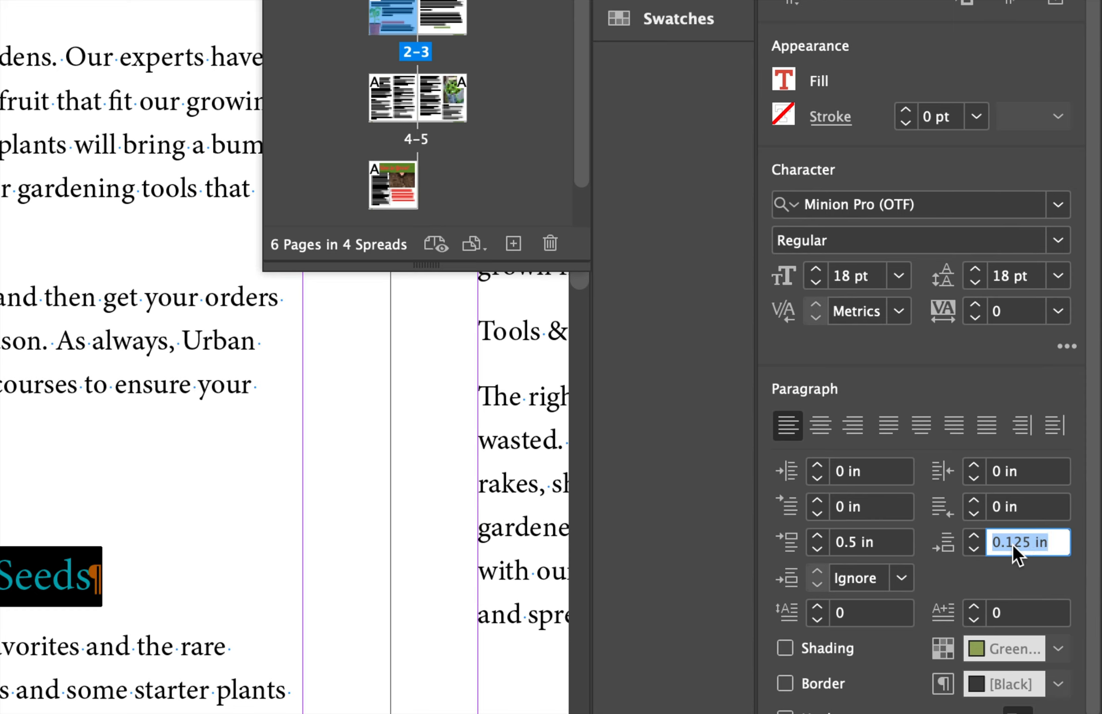
pyautogui.write('0.25')
pyautogui.press('Tab')
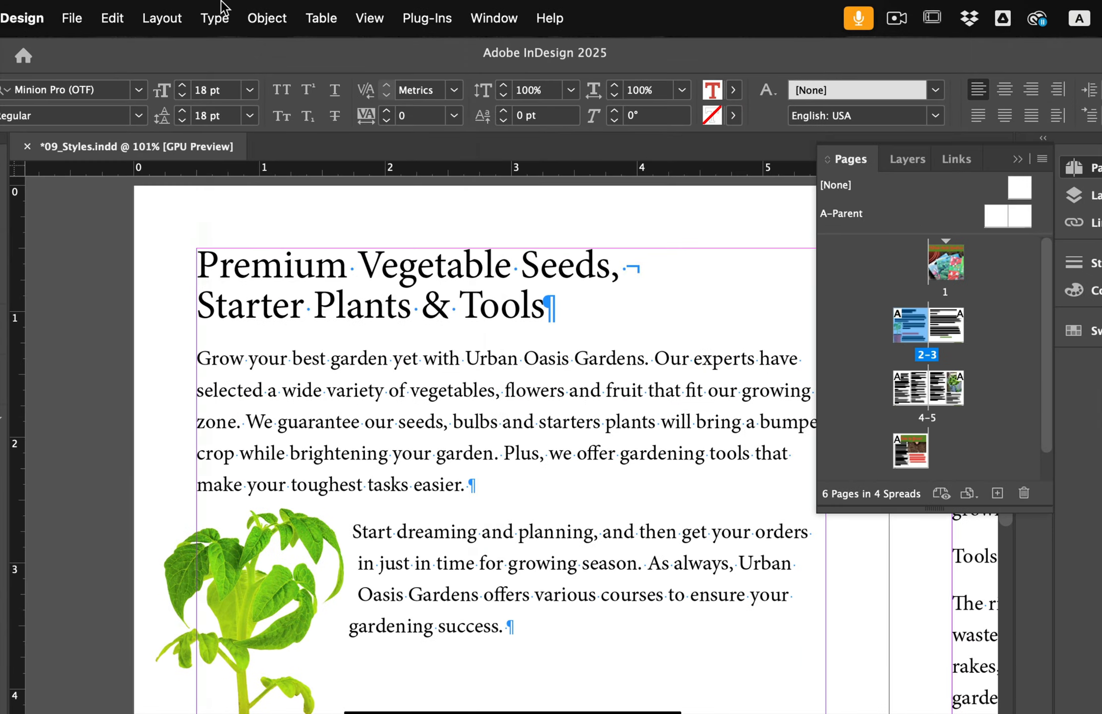
# Open the Paragraph Styles panel and create a new paragraph style from the heading named Head 2.
pyautogui.click(208, 9)
pyautogui.click(223, 272)
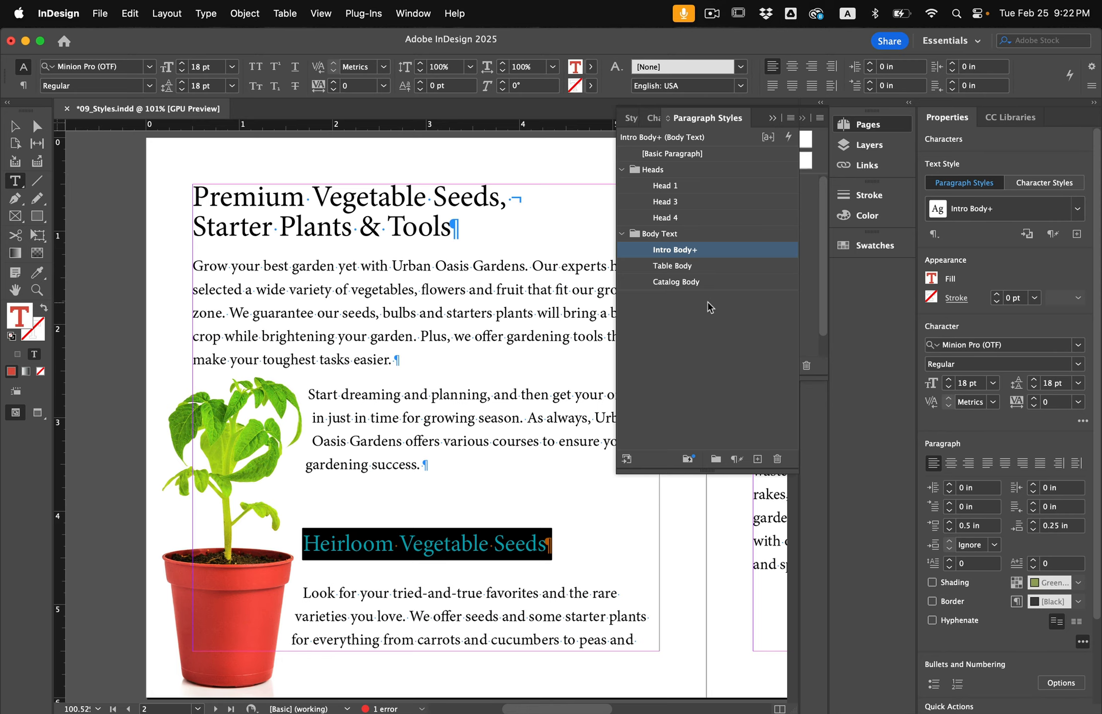
pyautogui.moveTo(792, 250)
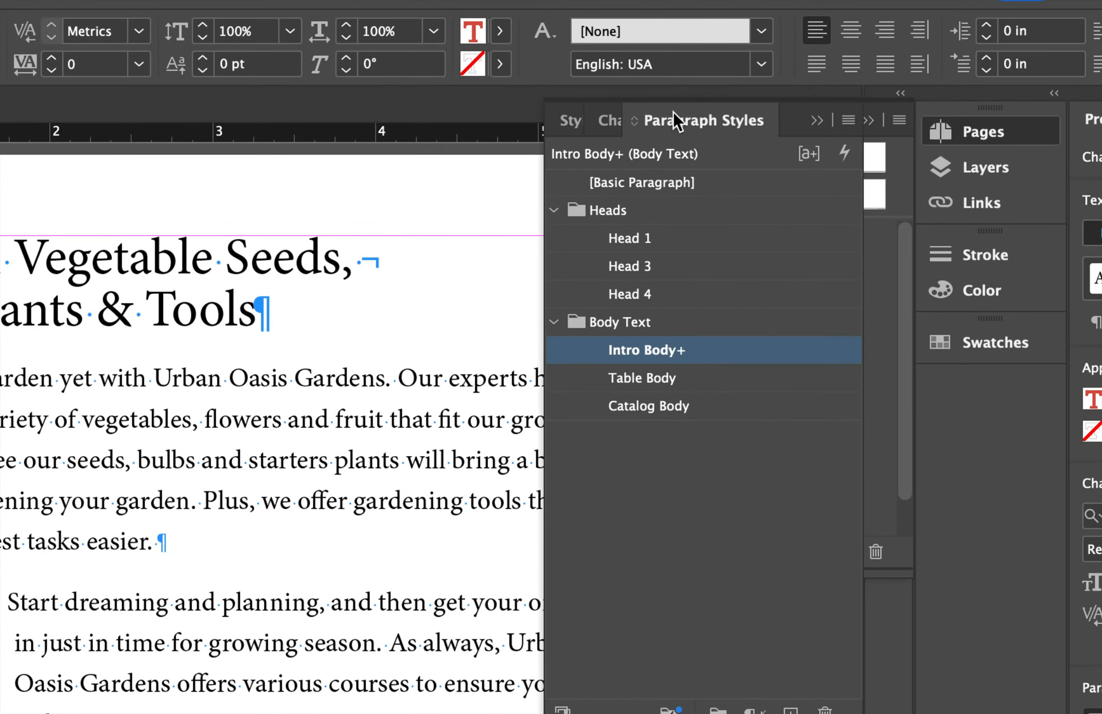
pyautogui.click(844, 121)
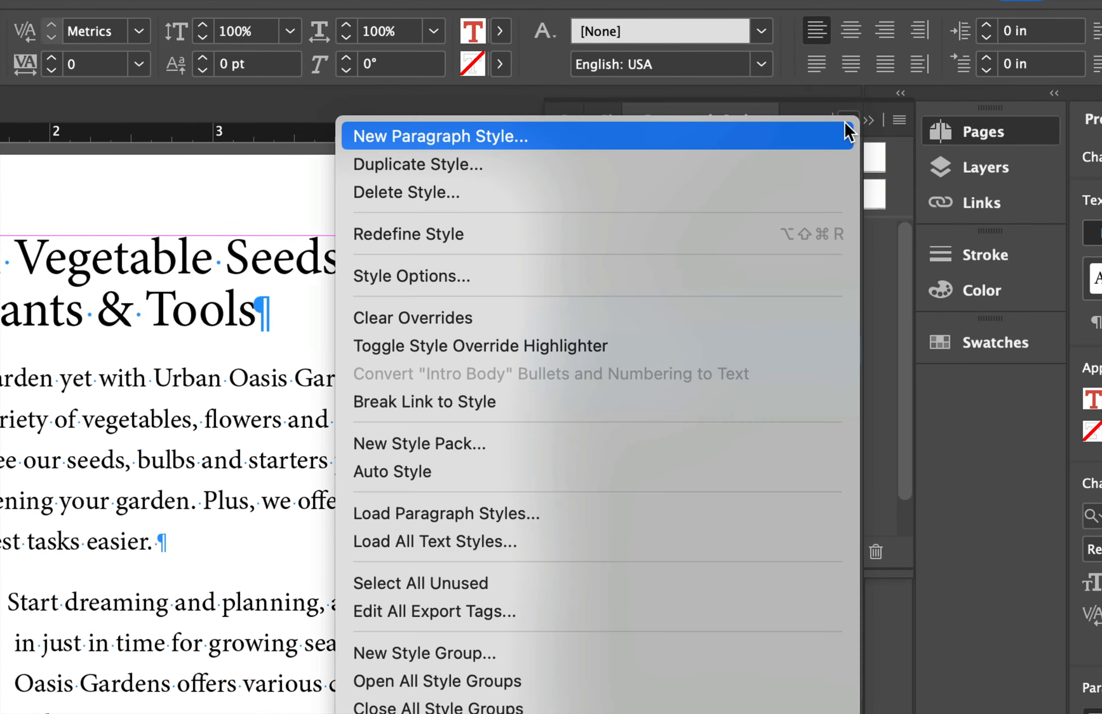
pyautogui.click(395, 137)
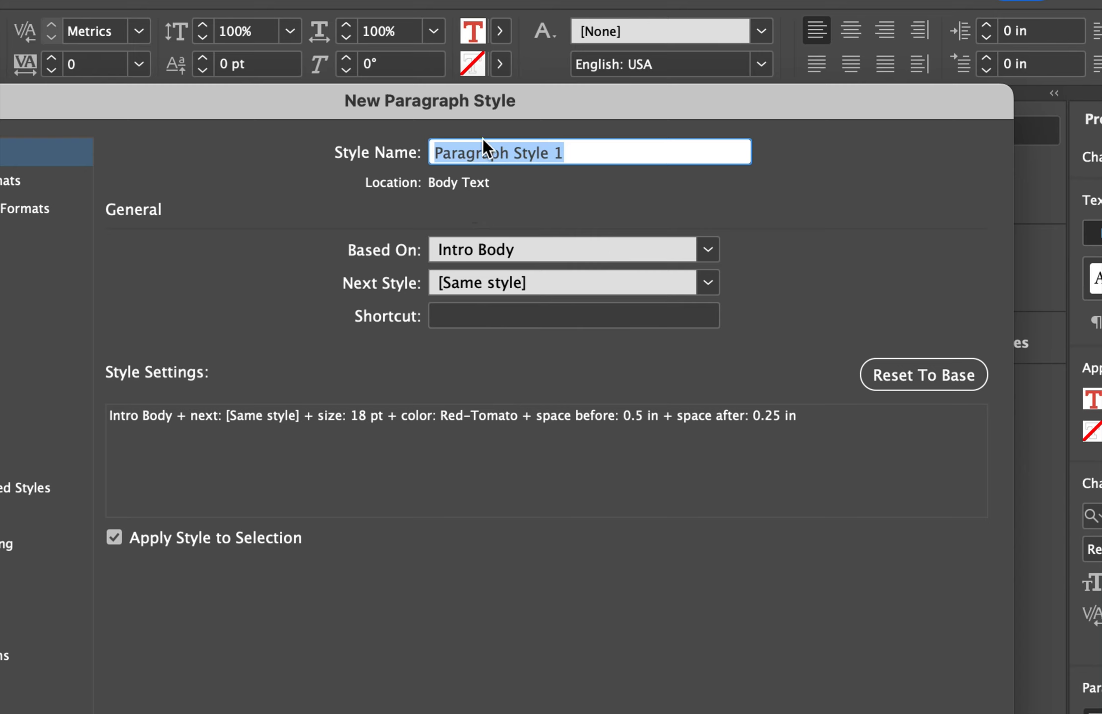
pyautogui.write('Head')
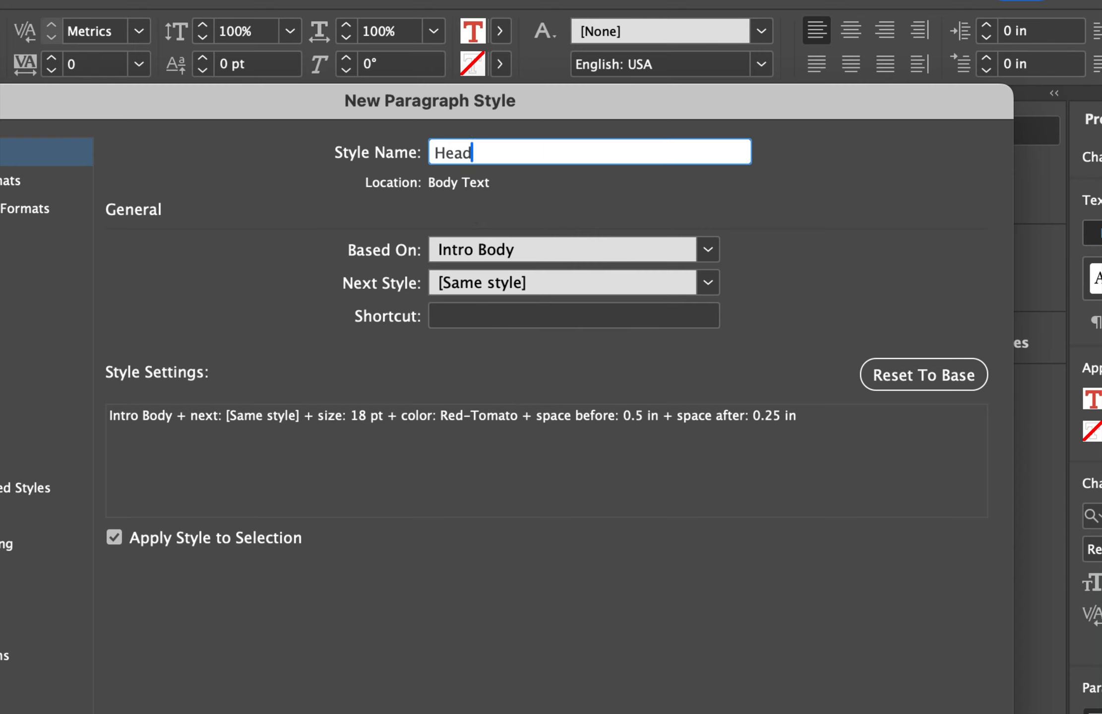
pyautogui.write(' 2')
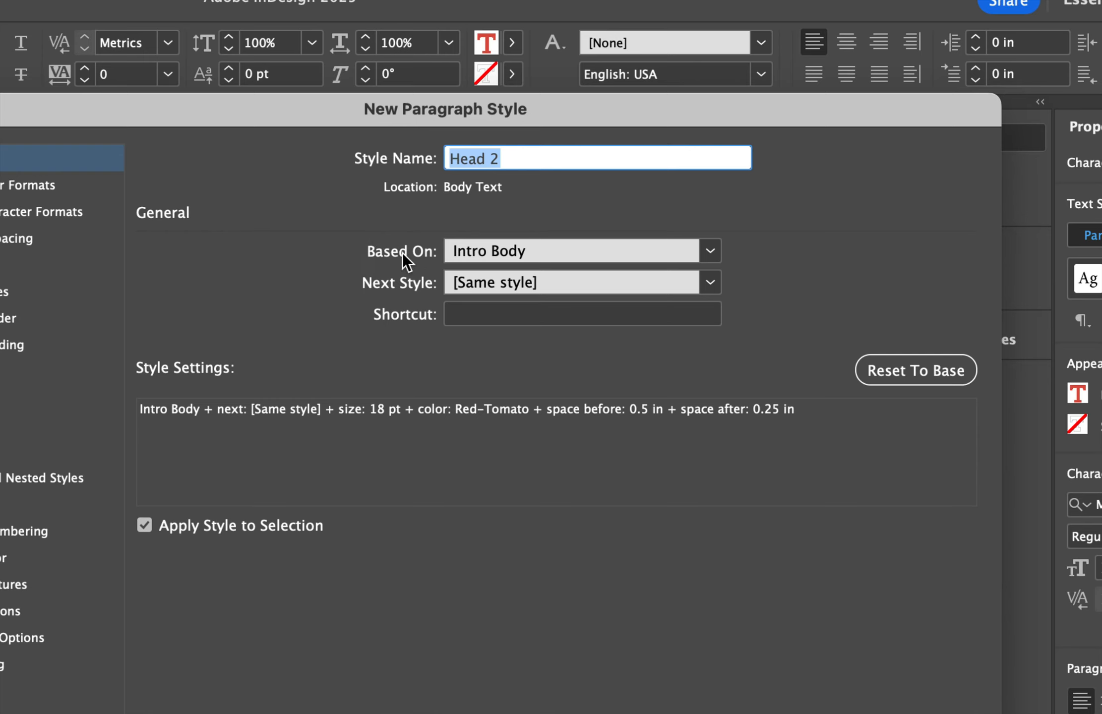
# Base the new style on [No Paragraph Style] and set its next style to Intro Body.
pyautogui.click(716, 245)
pyautogui.click(535, 278)
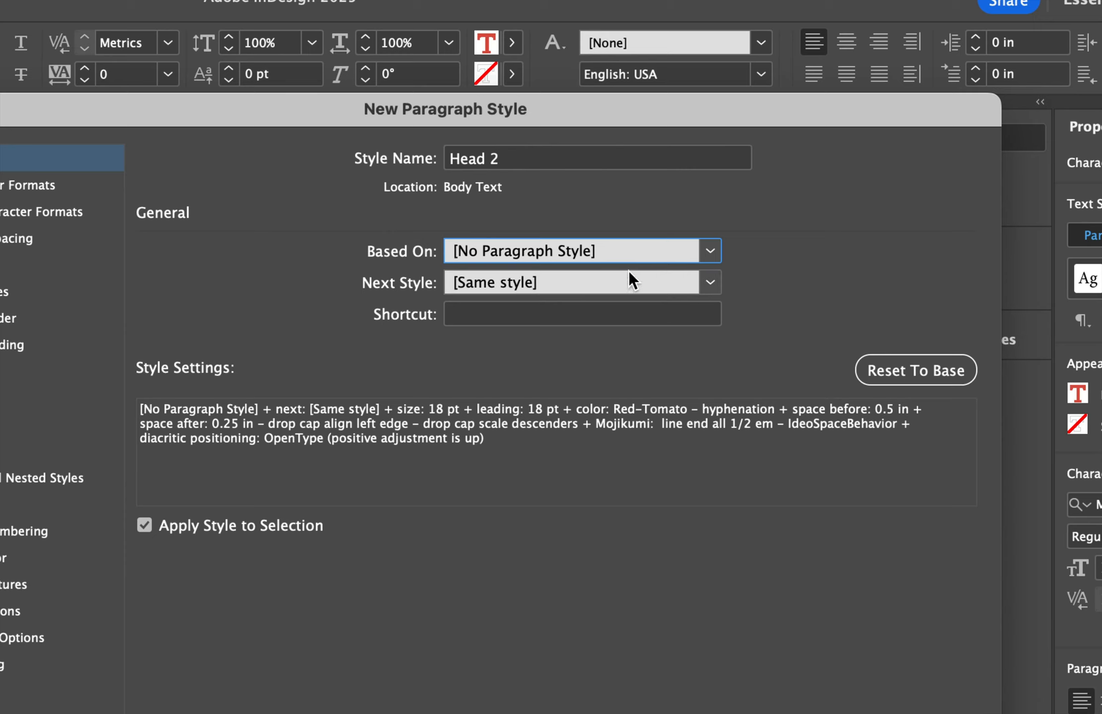
pyautogui.click(709, 283)
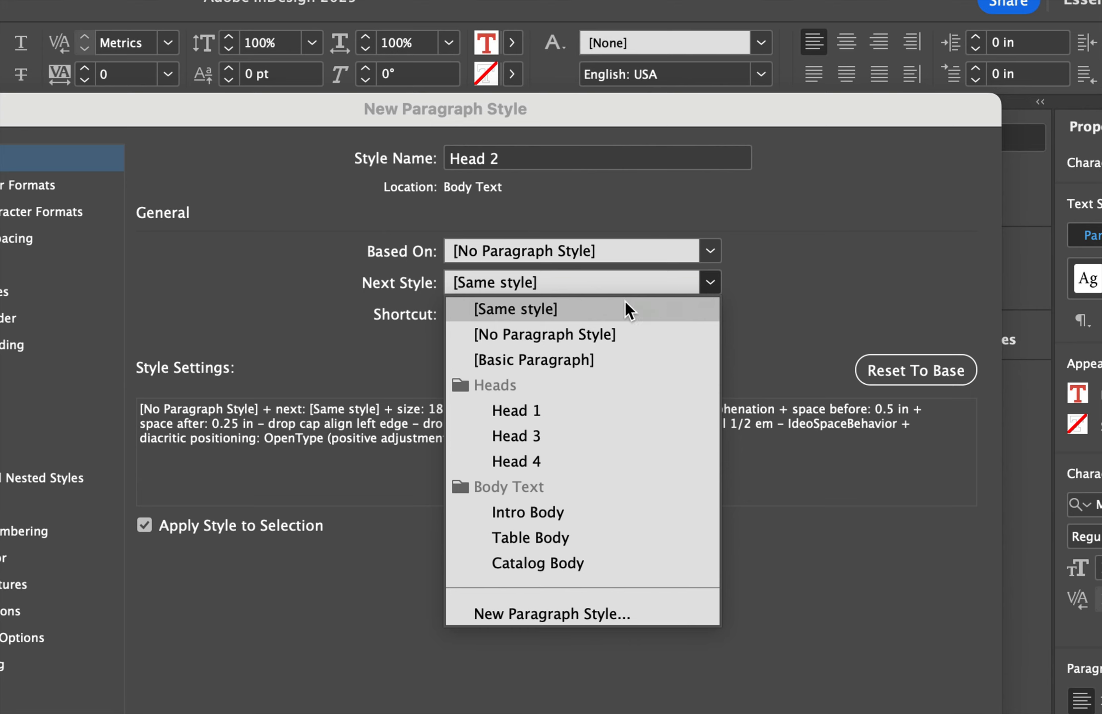
pyautogui.click(555, 511)
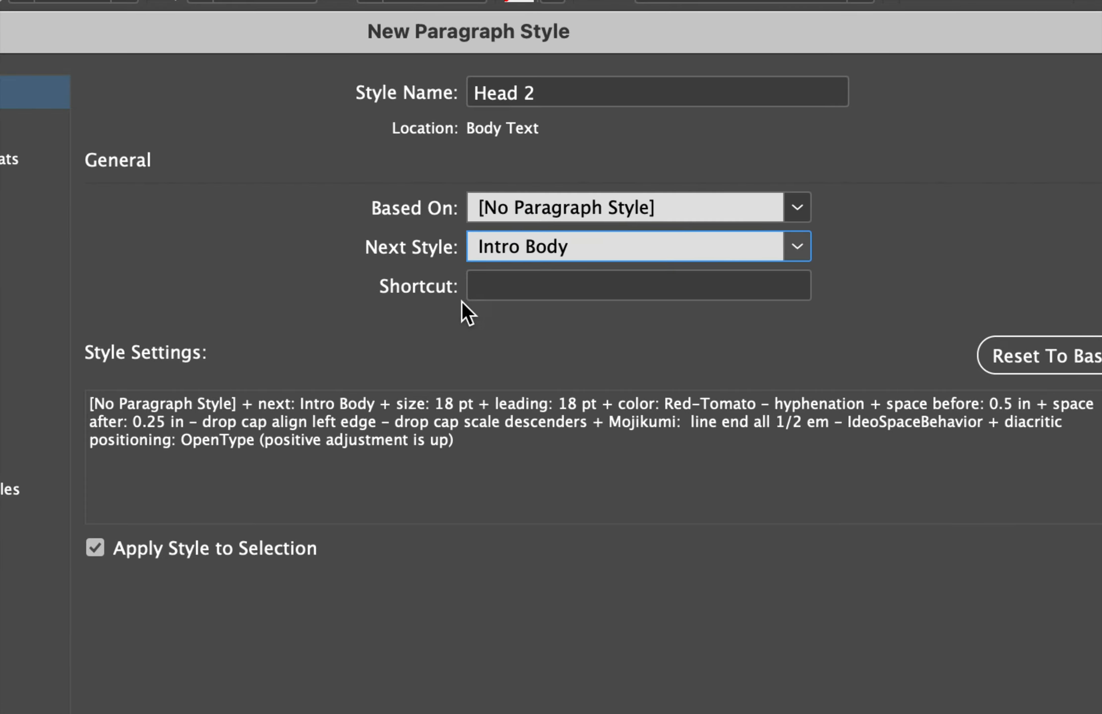
# Assign the keyboard shortcut Cmd+9 to the Head 2 style and confirm the new style.
pyautogui.click(507, 291)
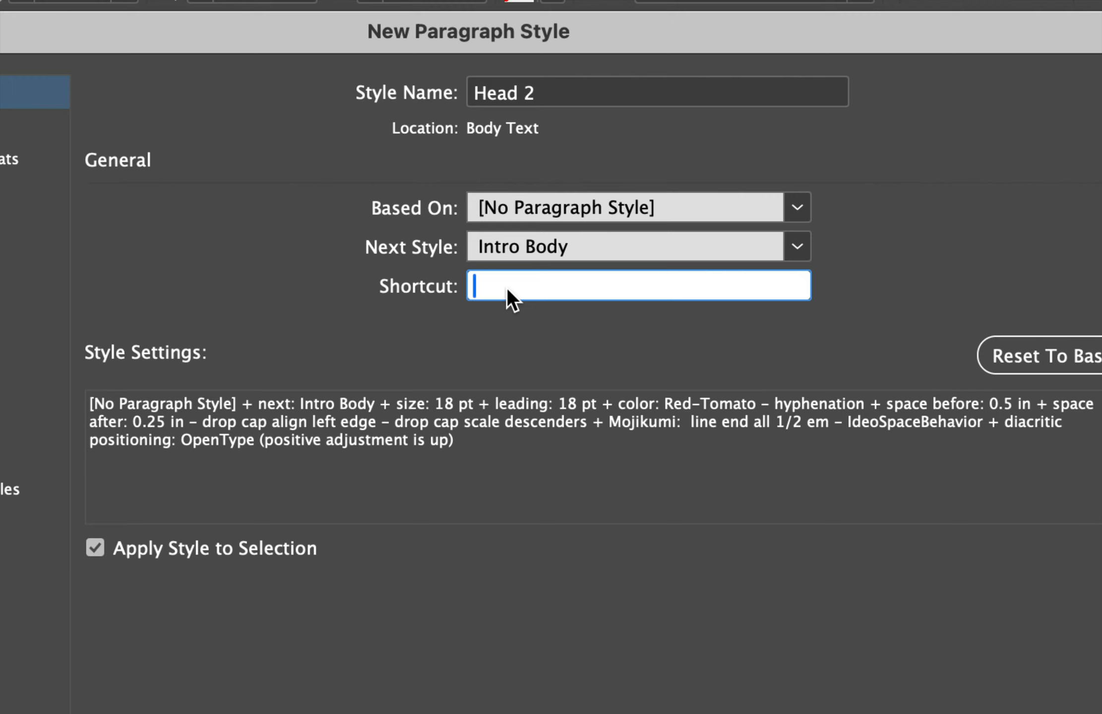
pyautogui.press('super+9')
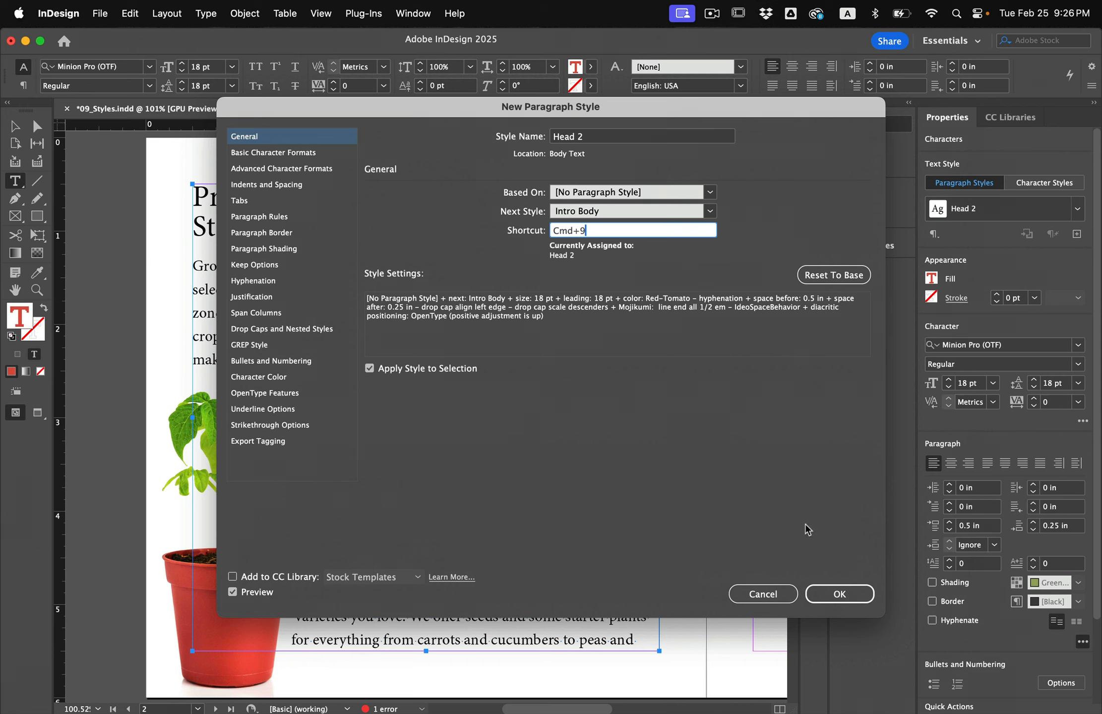
pyautogui.click(837, 598)
pyautogui.moveTo(836, 596); pyautogui.dragTo(553, 511)
pyautogui.click(838, 594)
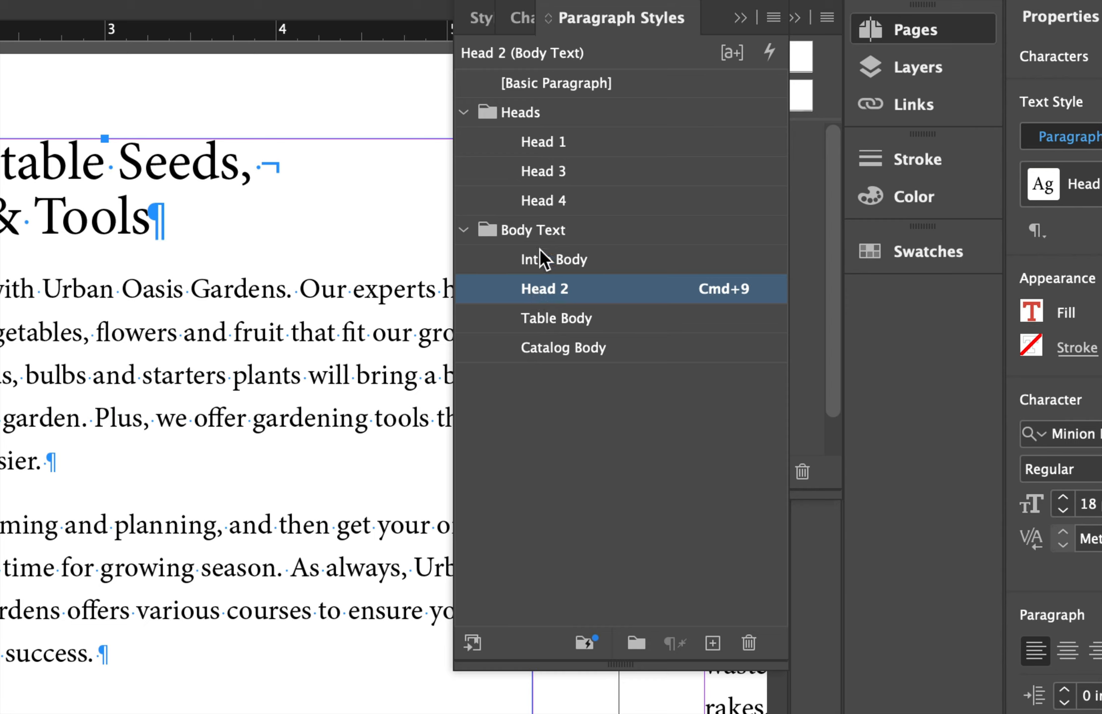
# Move the Head 2 style into the Heads group and apply it to the 'Fruits & Flowers' heading.
pyautogui.moveTo(577, 298); pyautogui.dragTo(579, 169)
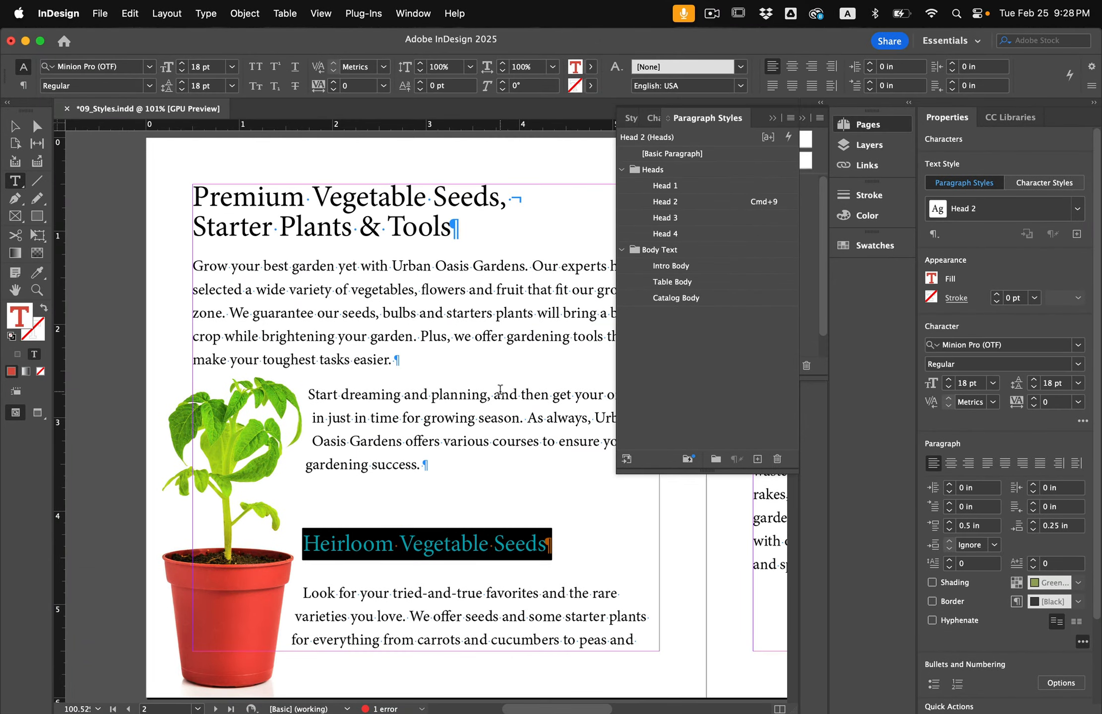
pyautogui.scroll(2, 476, 410)
pyautogui.hscroll(4, 477, 410)
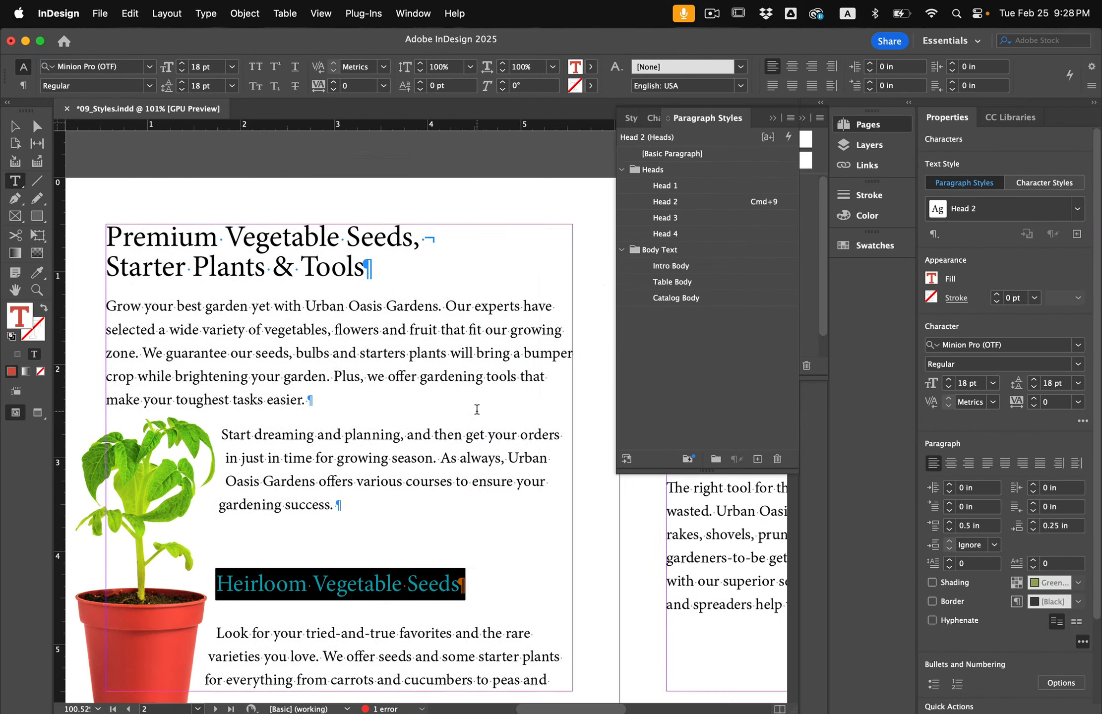
pyautogui.hscroll(10, 477, 409)
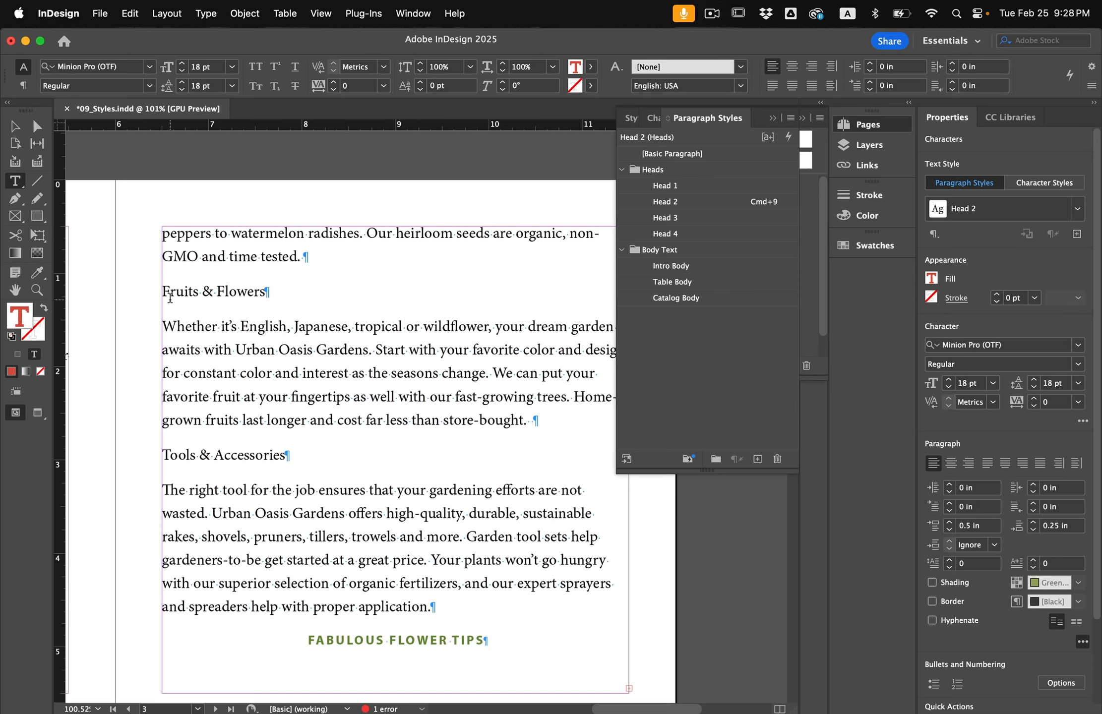
pyautogui.tripleClick(169, 291)
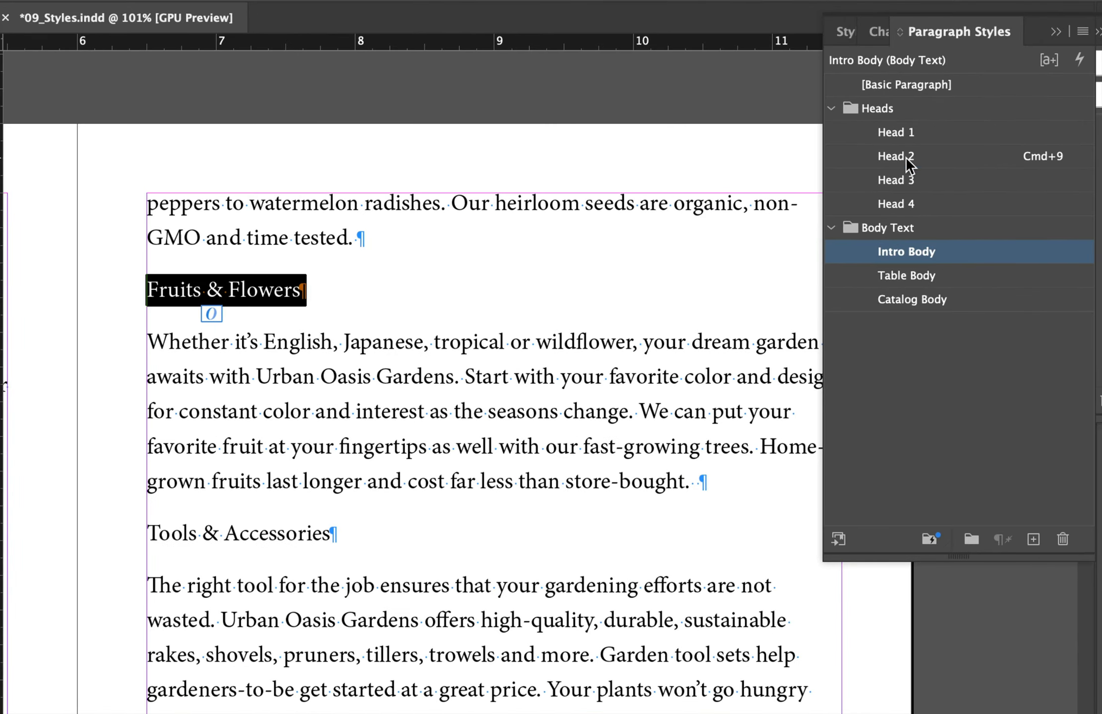
pyautogui.click(905, 157)
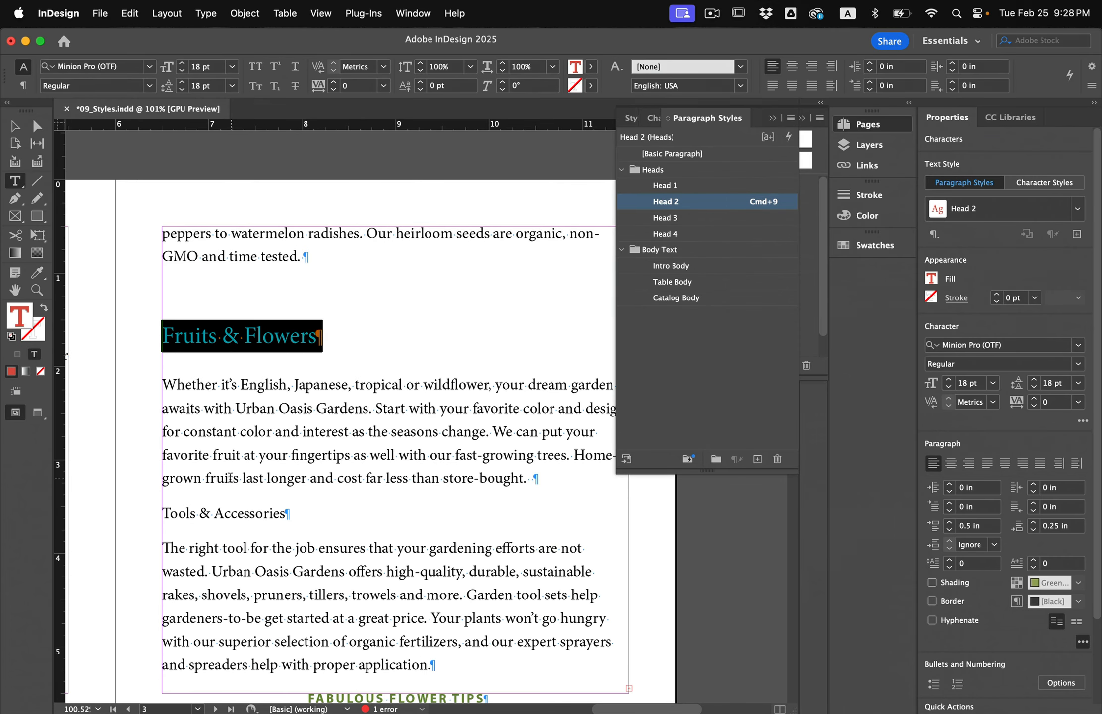
# Apply Head 2 to the 'Tools & Accessories' heading with its Cmd+9 shortcut.
pyautogui.tripleClick(189, 515)
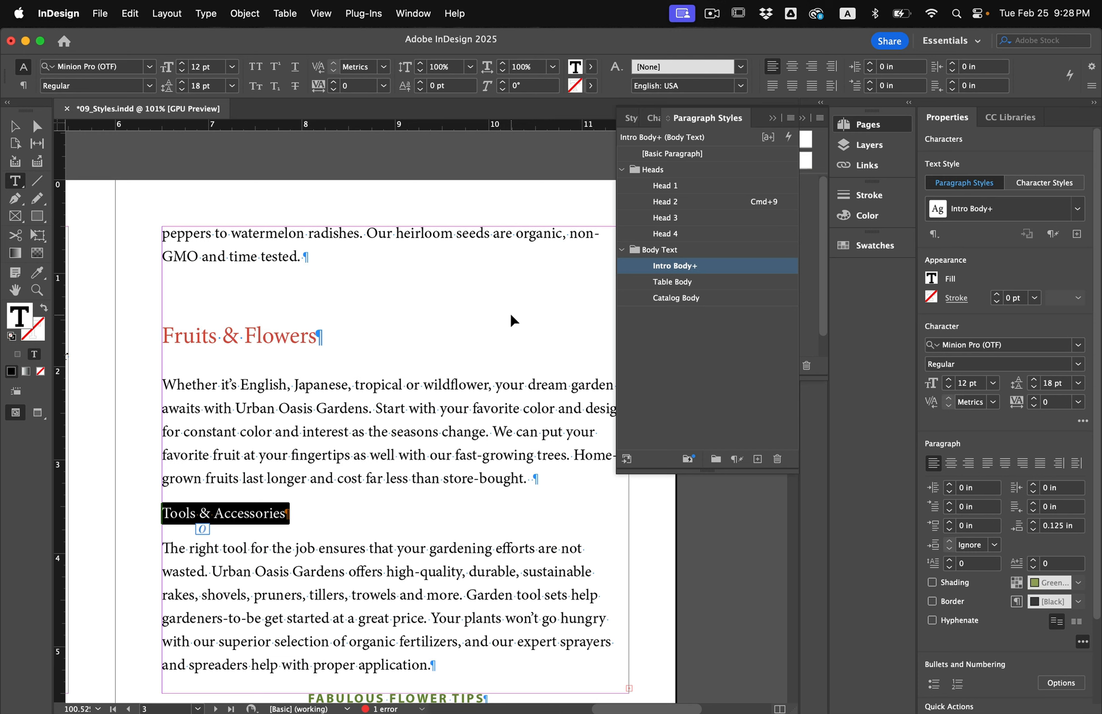
pyautogui.press('super+9')
pyautogui.click(284, 528)
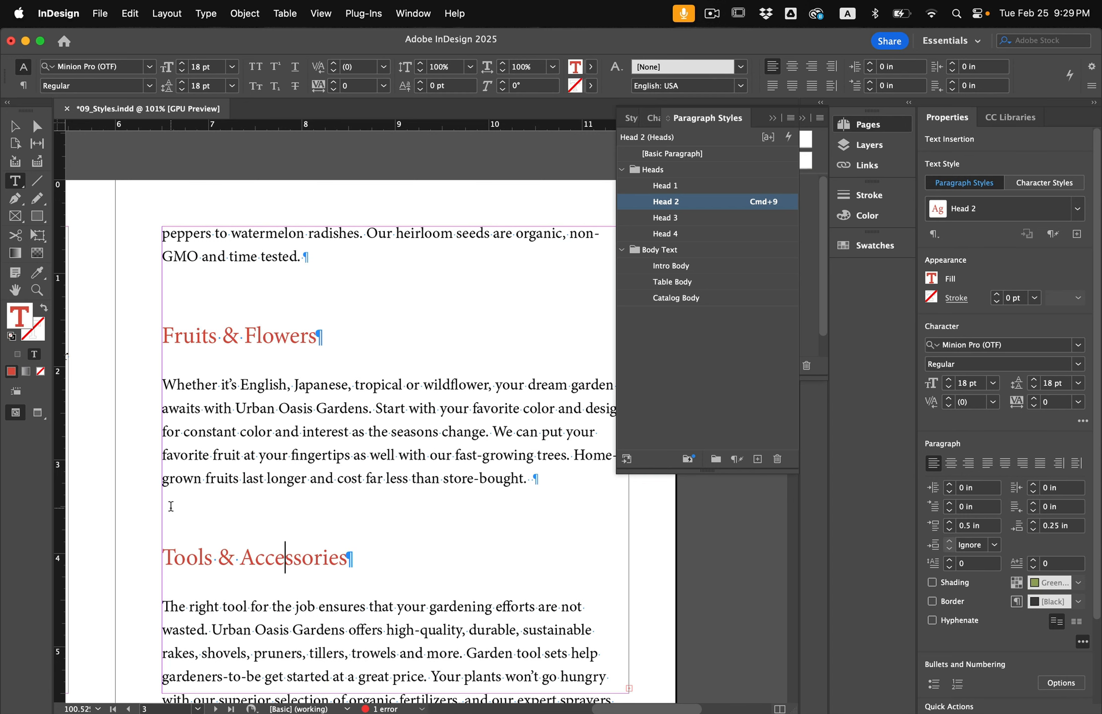
# Change the 'Tools & Accessories' heading's fill color to Green-Medium.
pyautogui.scroll(-4, 167, 506)
pyautogui.tripleClick(212, 449)
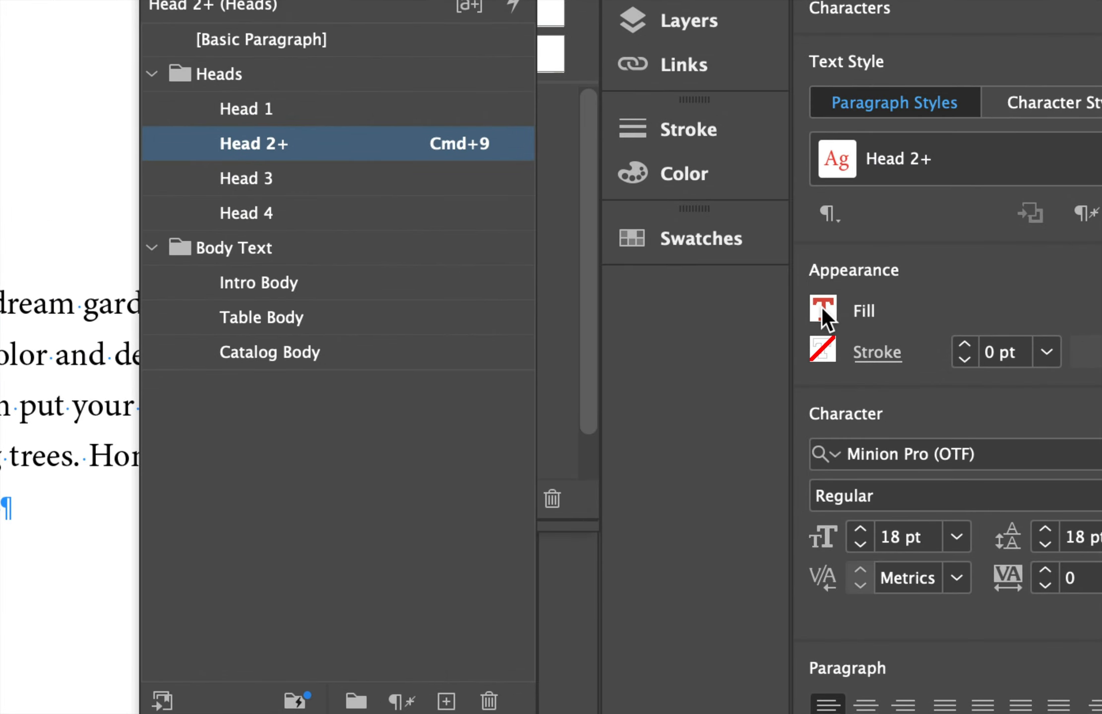
pyautogui.click(823, 308)
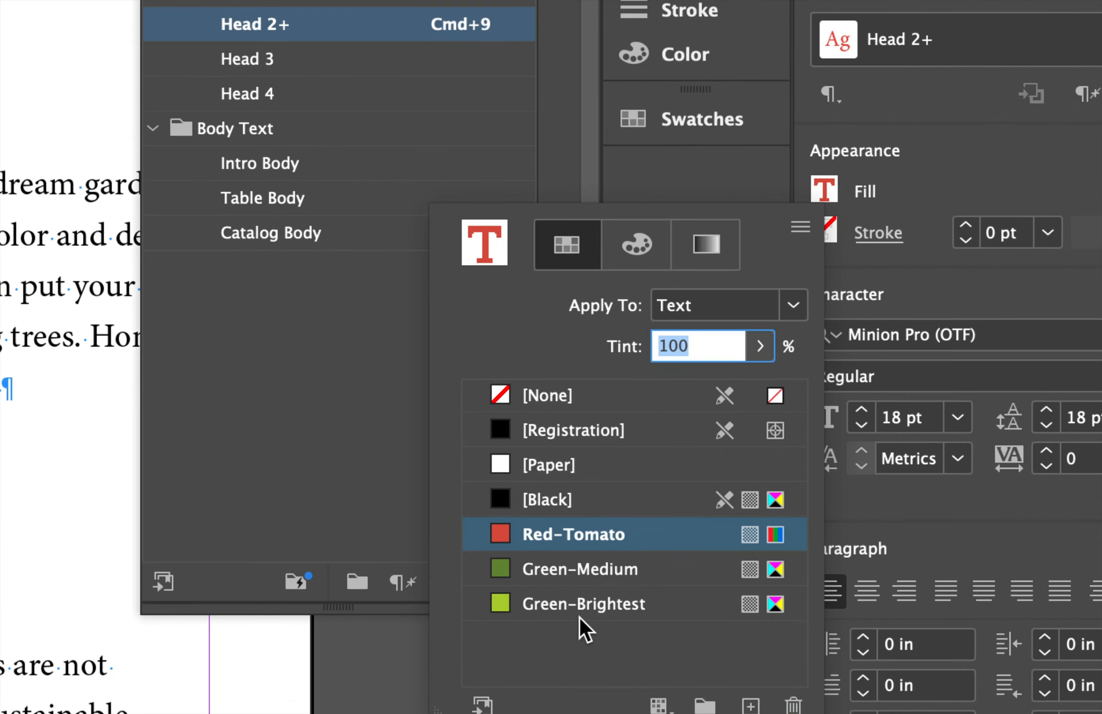
pyautogui.click(626, 645)
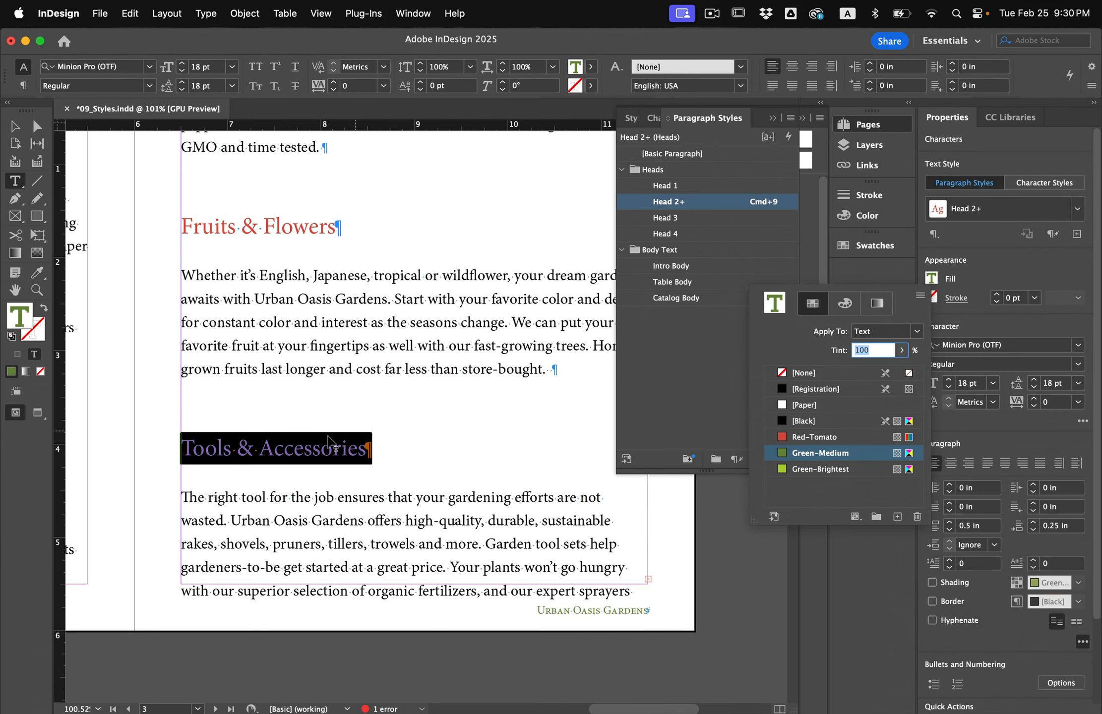
pyautogui.press('Escape')
pyautogui.click(254, 450)
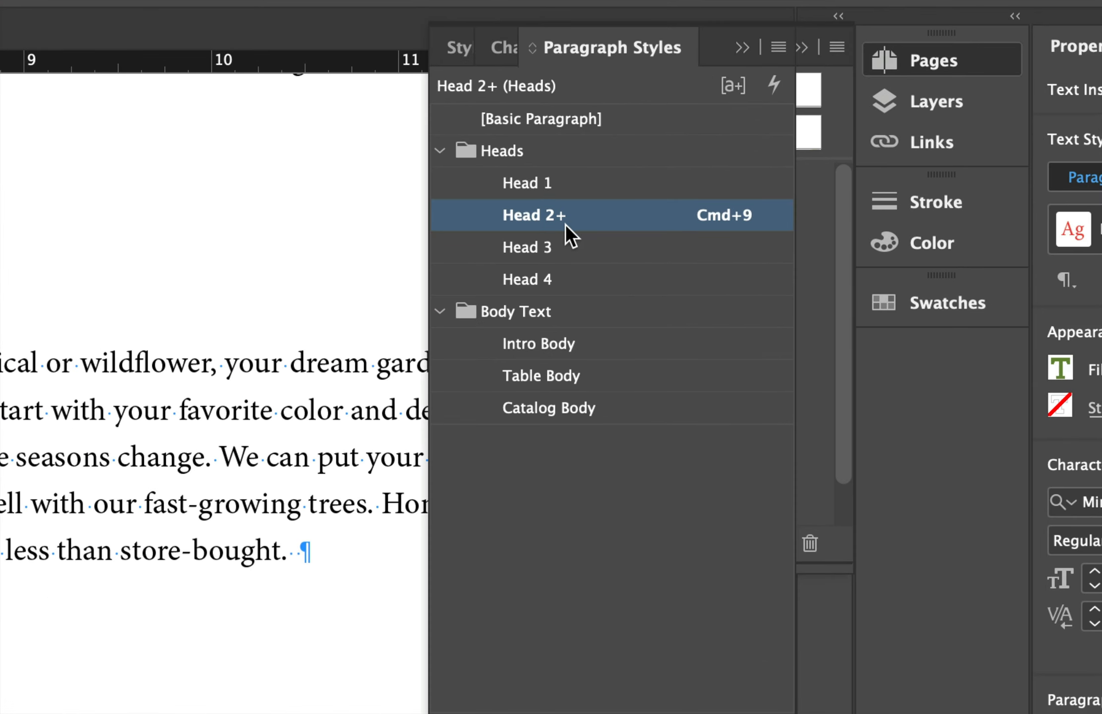
pyautogui.moveTo(559, 211)
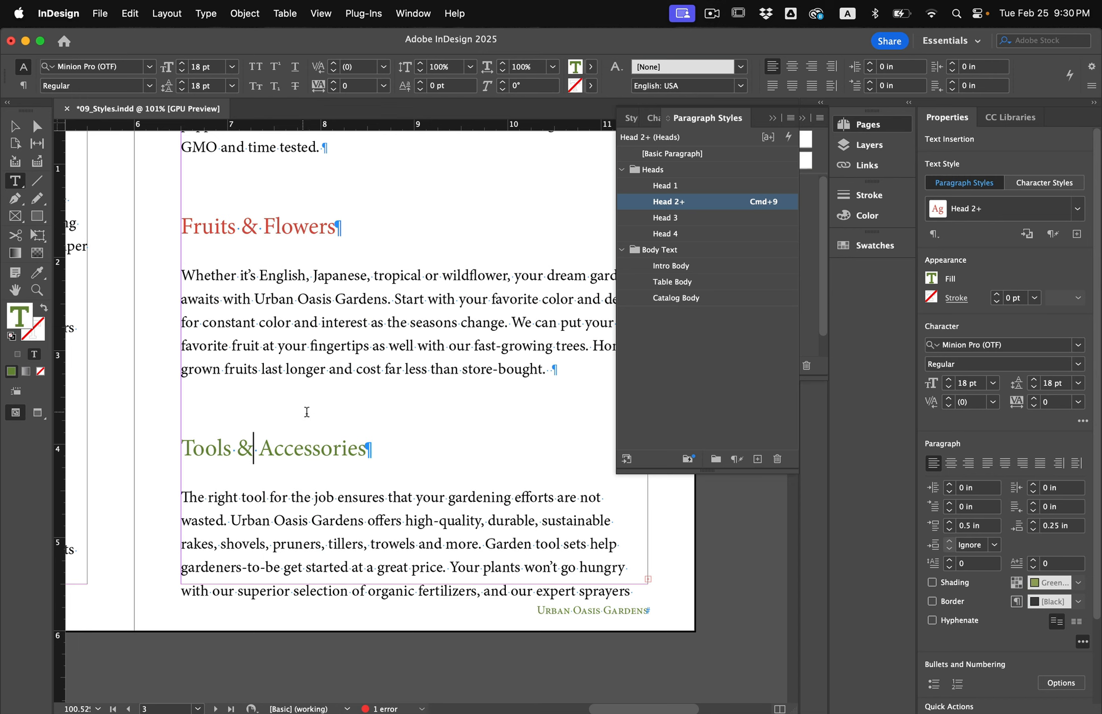
# Clear the local color override from the 'Tools & Accessories' heading so it matches Head 2.
pyautogui.tripleClick(302, 452)
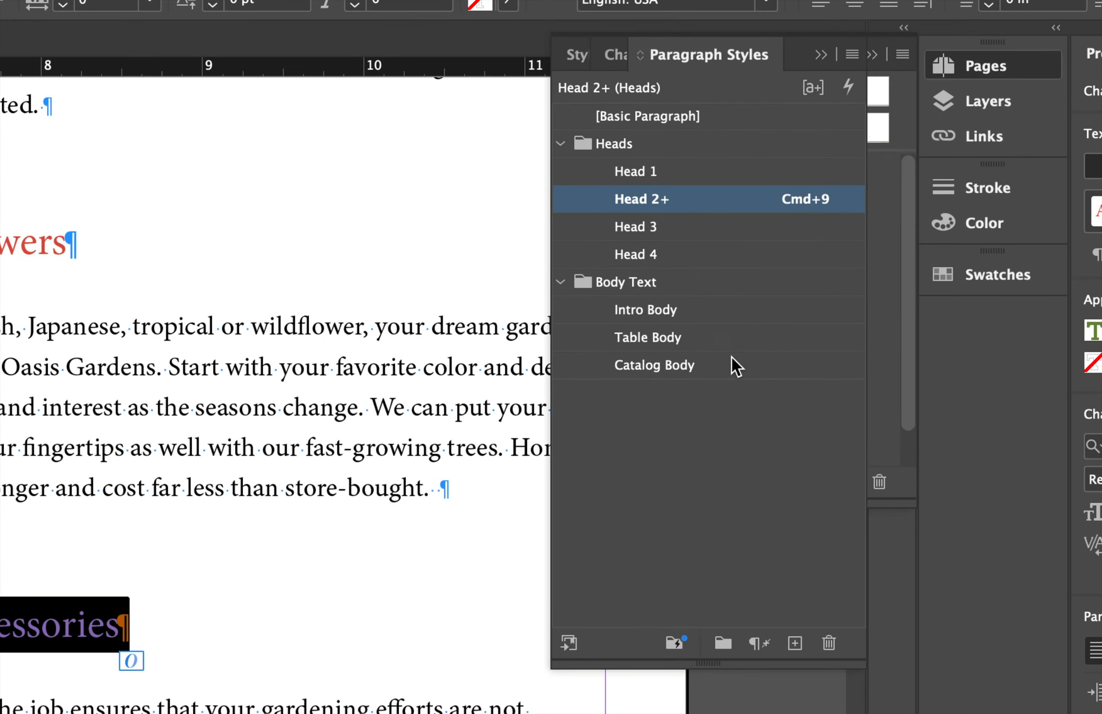
pyautogui.click(753, 646)
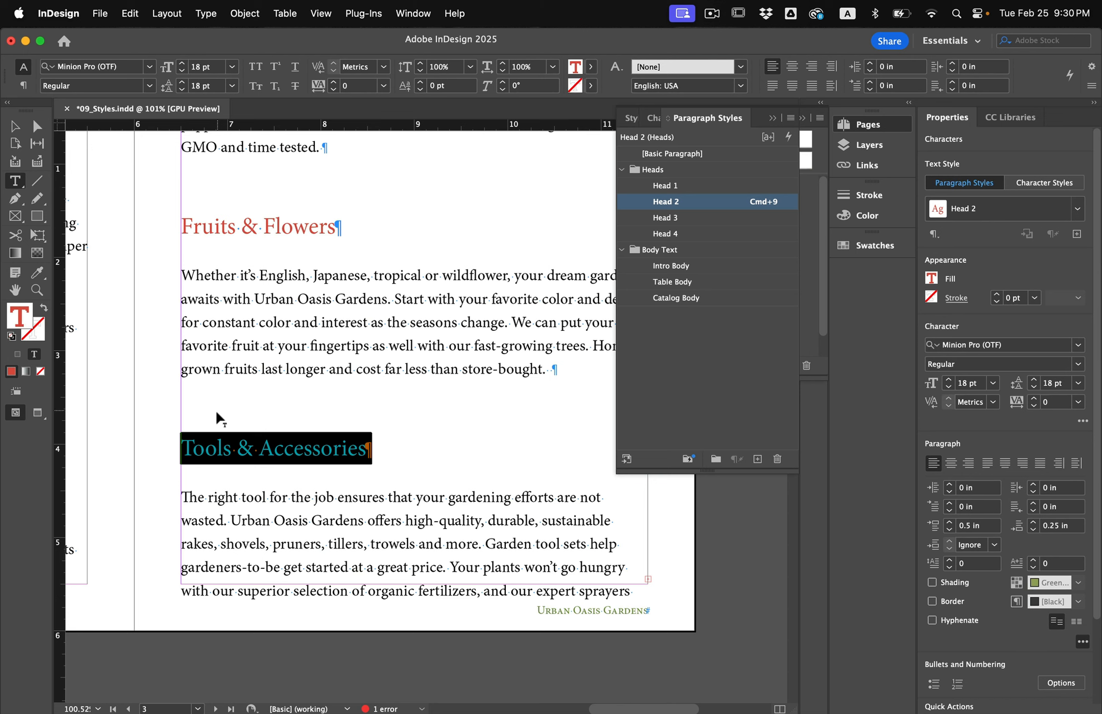
pyautogui.click(254, 445)
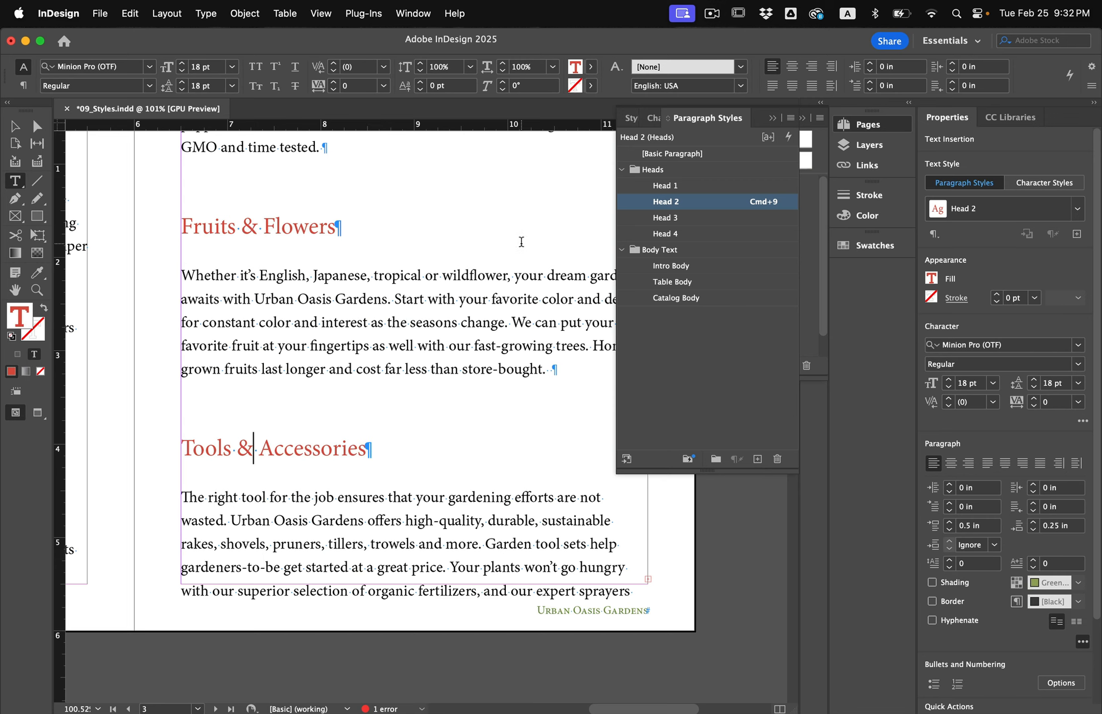
# Open the Character Styles panel and select 'Urban Oasis Gardens' in the first body paragraph on page 2.
pyautogui.click(204, 12)
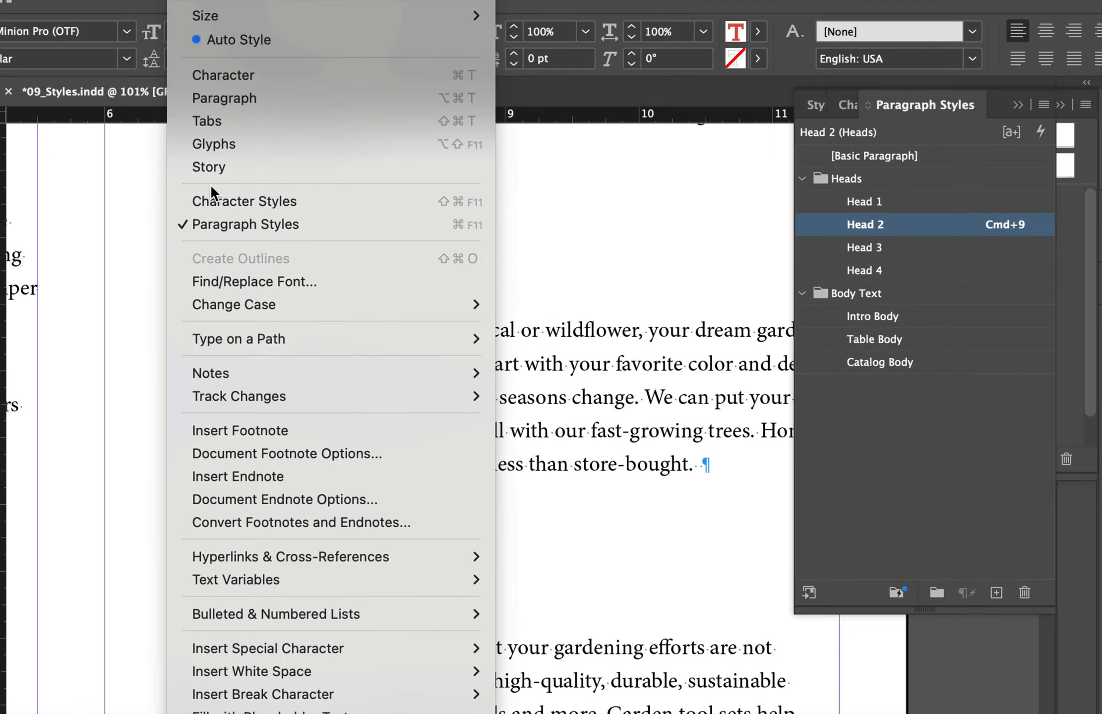
pyautogui.click(210, 182)
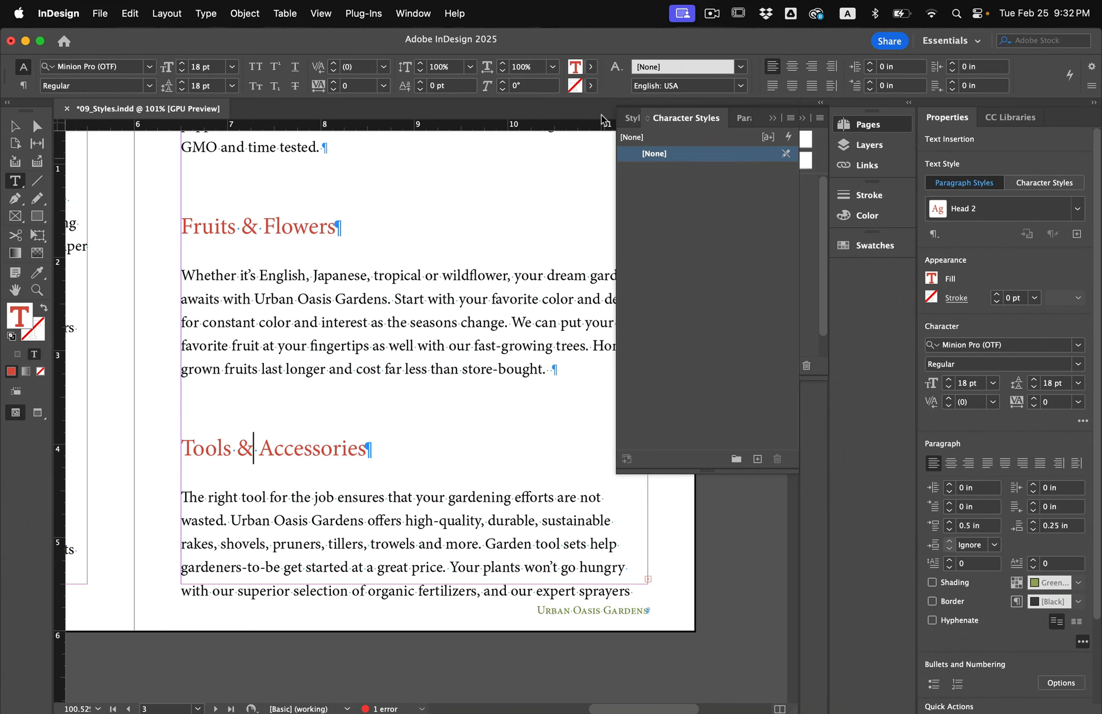
pyautogui.hscroll(-10, 524, 244)
pyautogui.scroll(1, 523, 244)
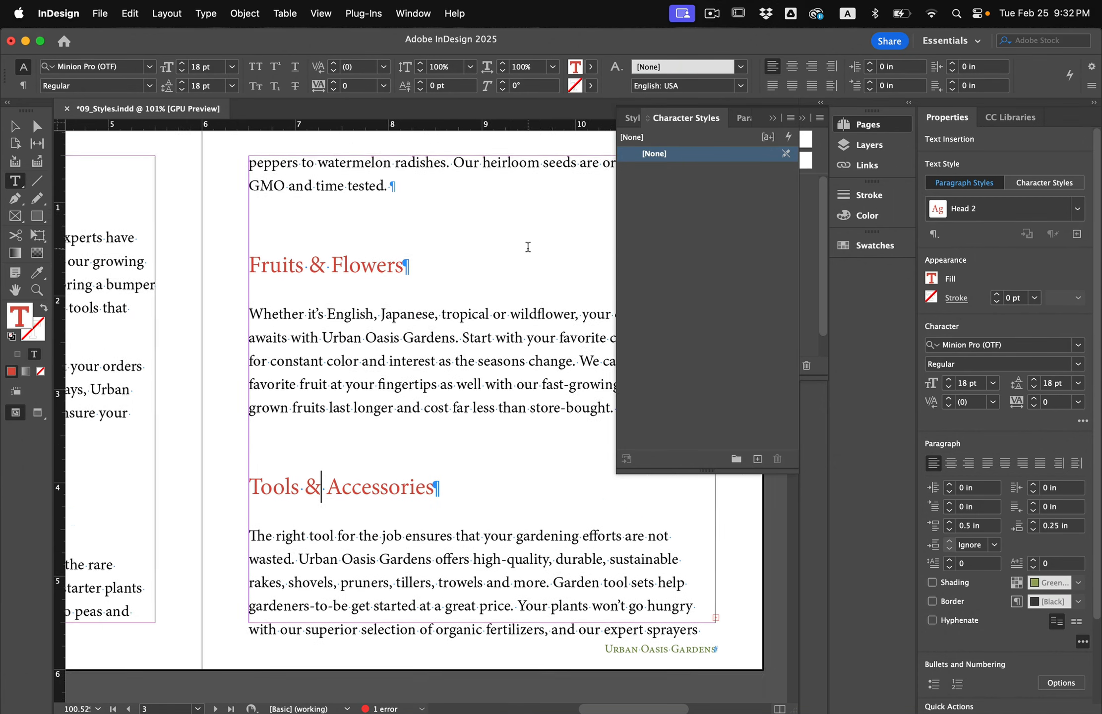
pyautogui.hscroll(2, 528, 247)
pyautogui.scroll(1, 528, 246)
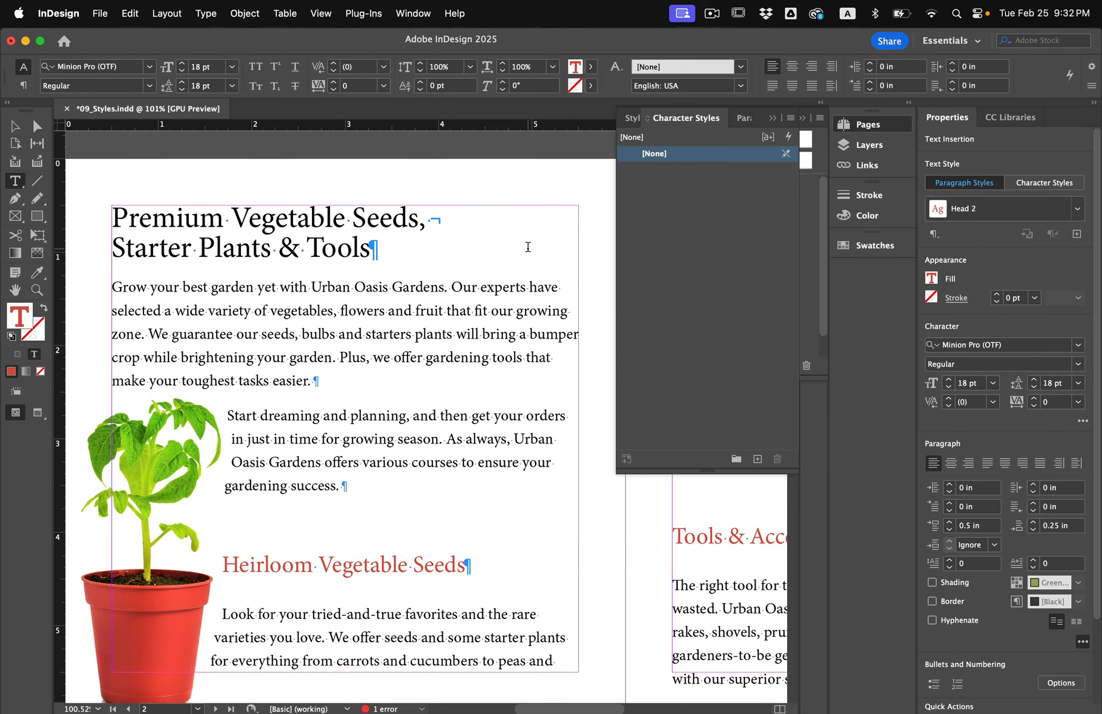
pyautogui.click(217, 285)
pyautogui.tripleClick(141, 308)
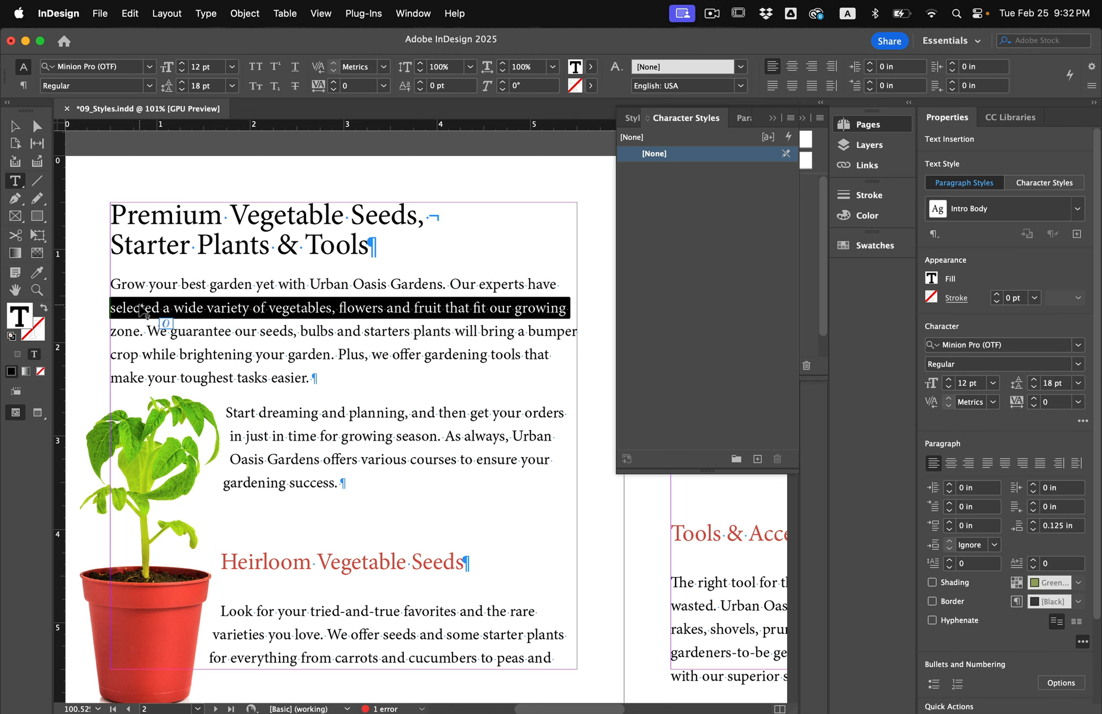
pyautogui.click(137, 289)
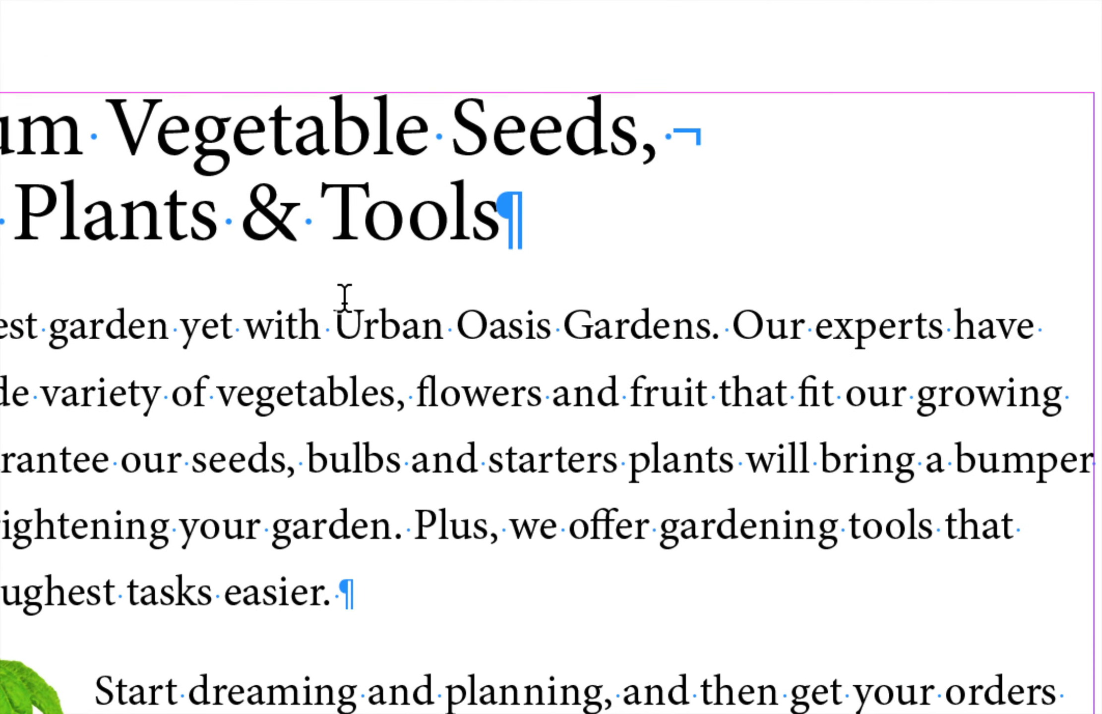
pyautogui.moveTo(312, 288); pyautogui.dragTo(382, 289)
pyautogui.moveTo(504, 327); pyautogui.dragTo(712, 329)
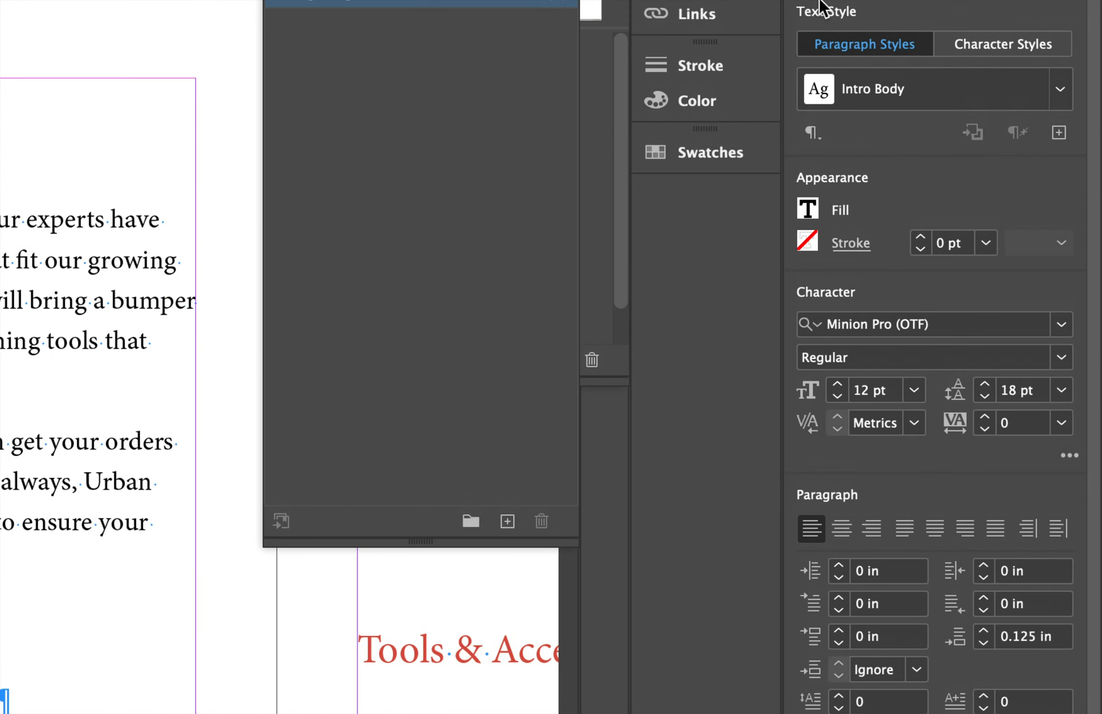
# Color the selected 'Urban Oasis Gardens' text Green-Medium and set it in small caps.
pyautogui.click(840, 211)
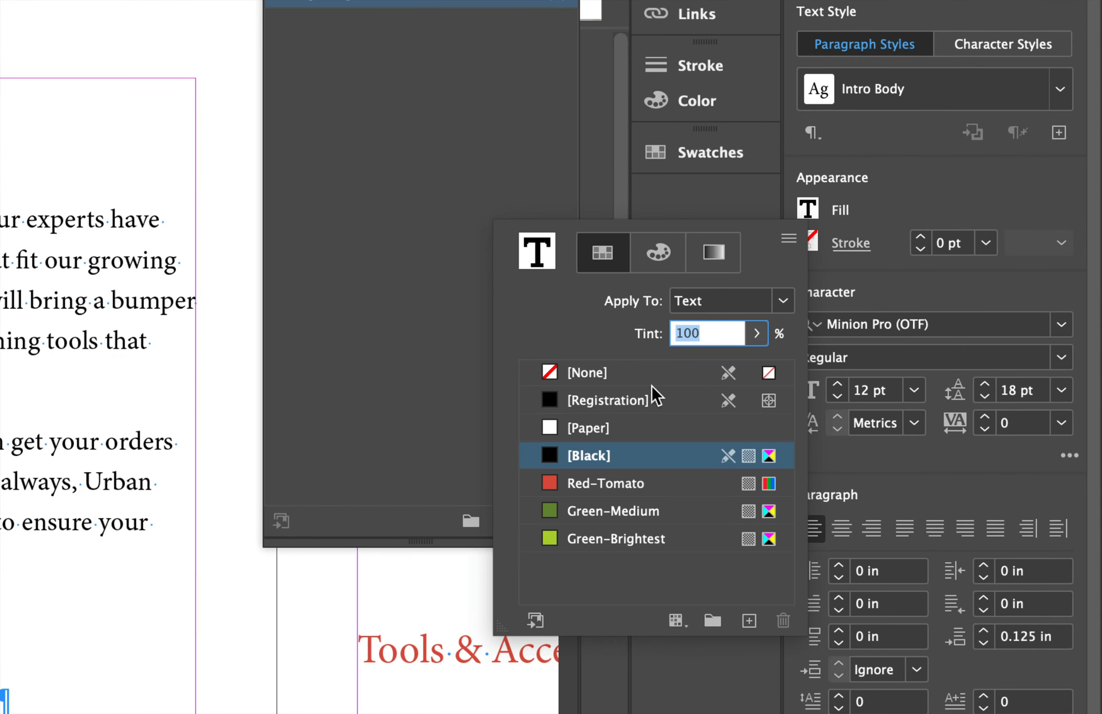
pyautogui.click(616, 519)
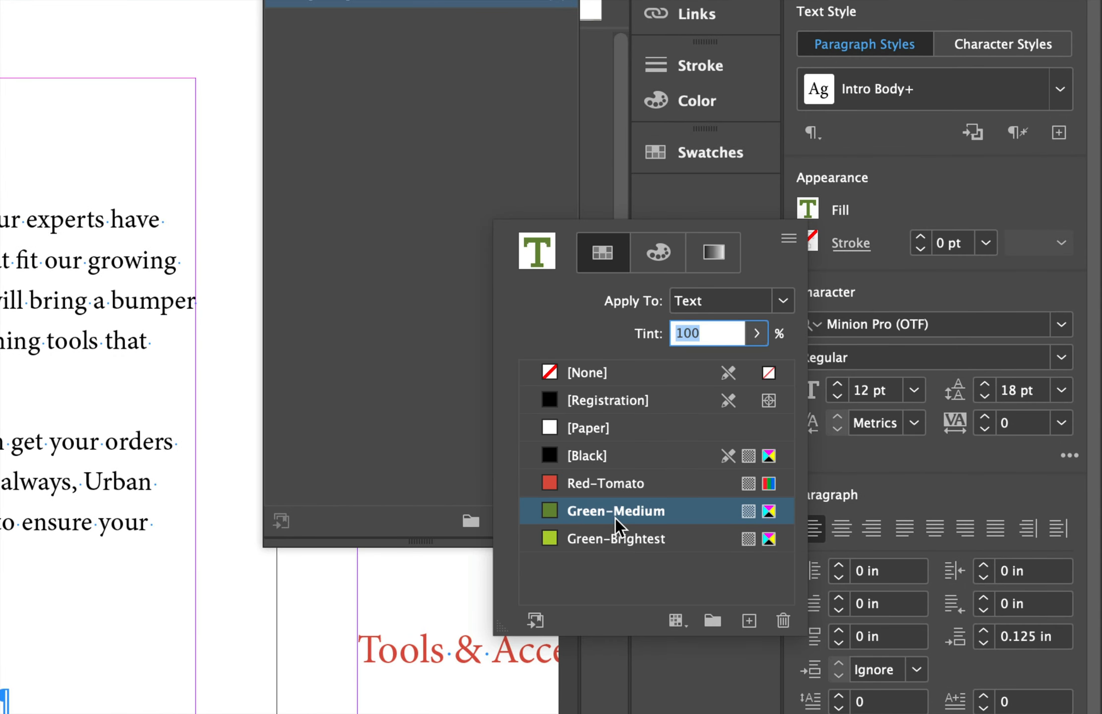
pyautogui.click(939, 469)
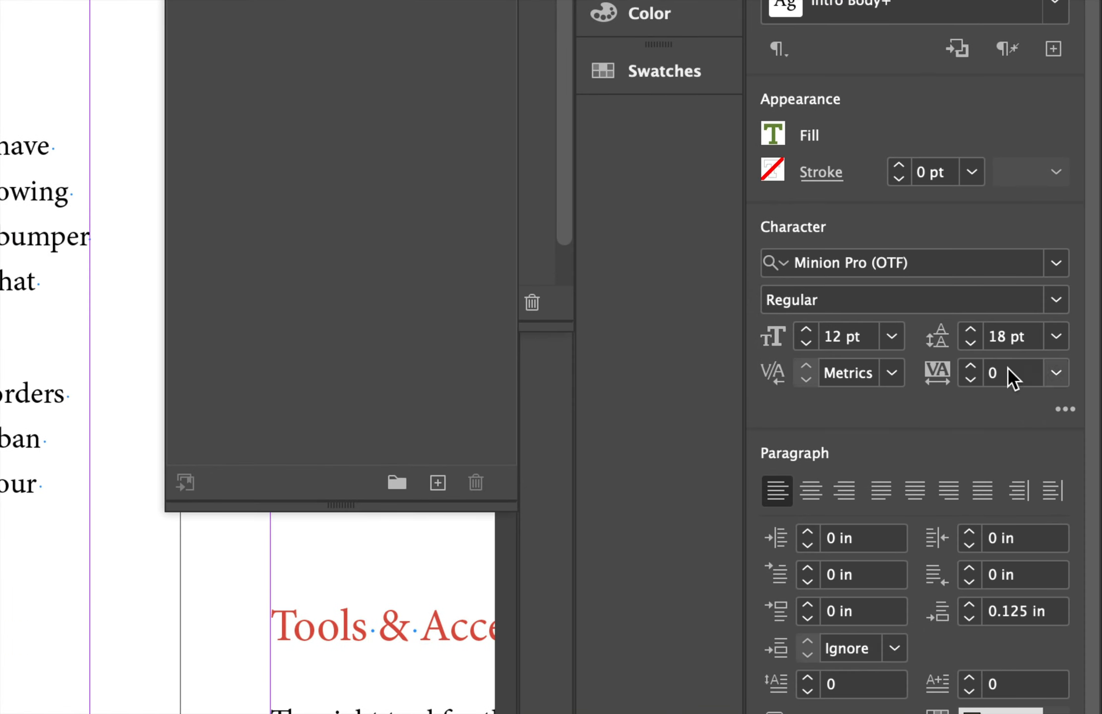
pyautogui.click(1065, 409)
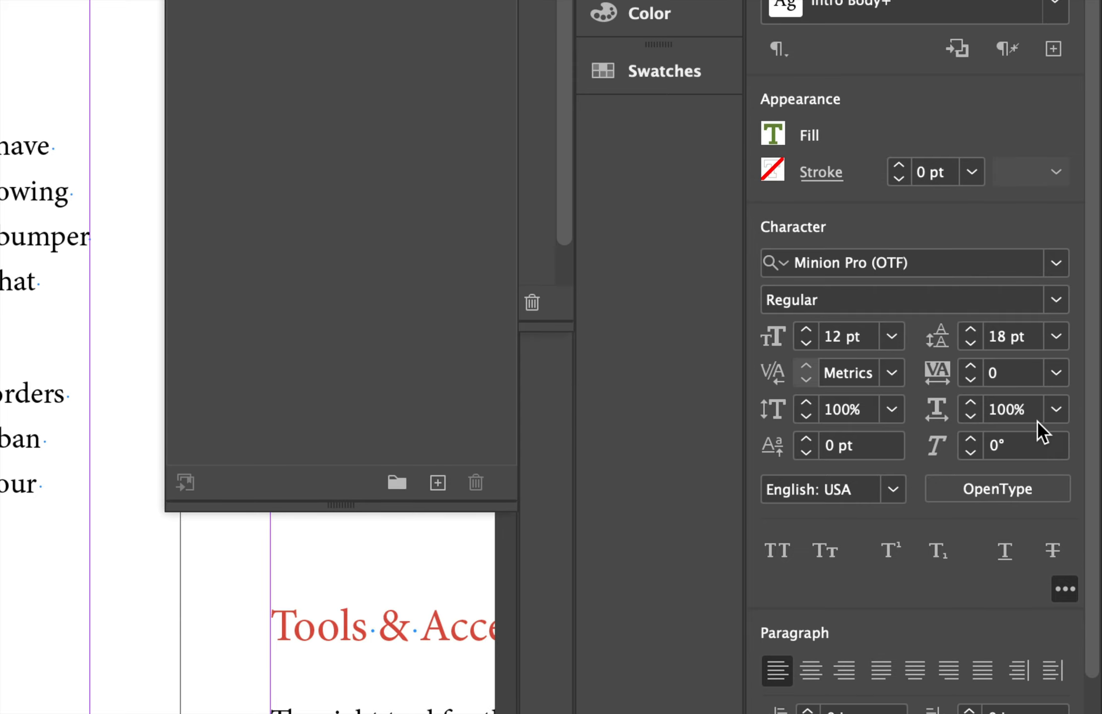
pyautogui.click(825, 550)
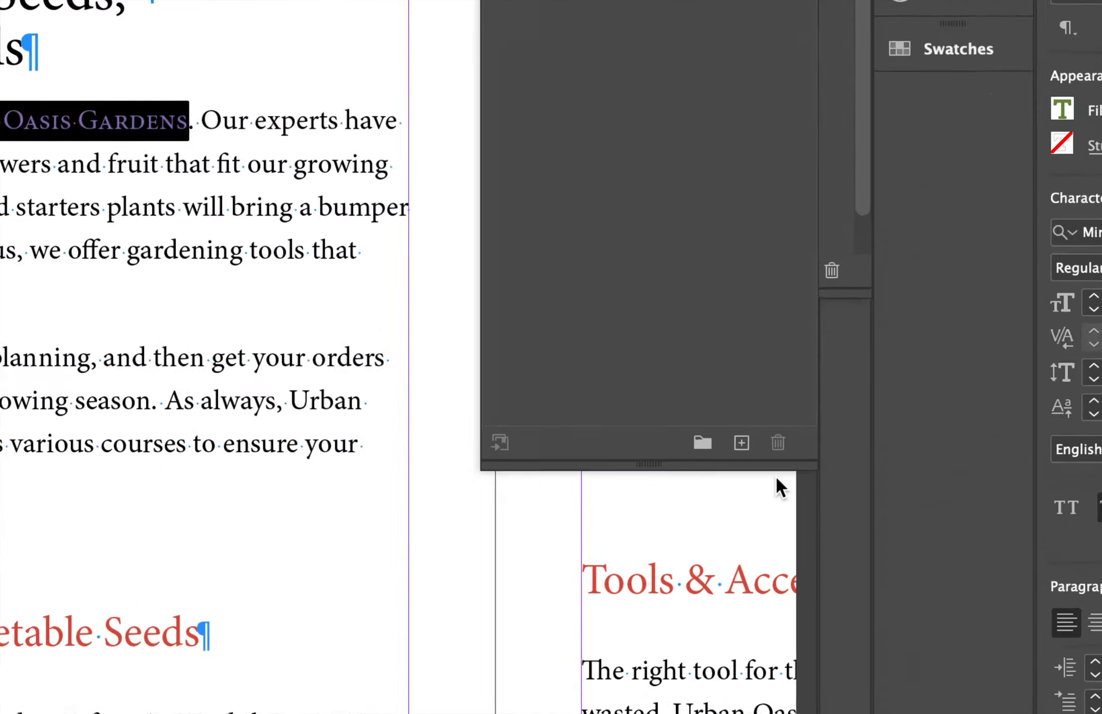
# Create a new character style from the formatted text and name it Garden Name.
pyautogui.click(735, 437)
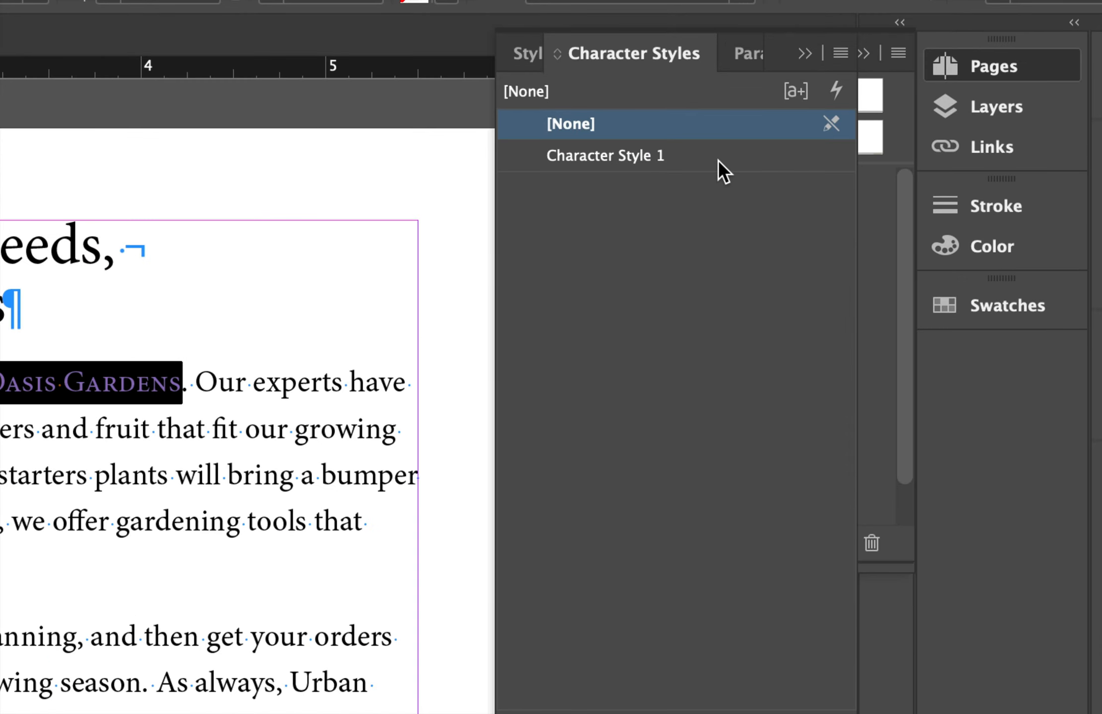
pyautogui.doubleClick(718, 159)
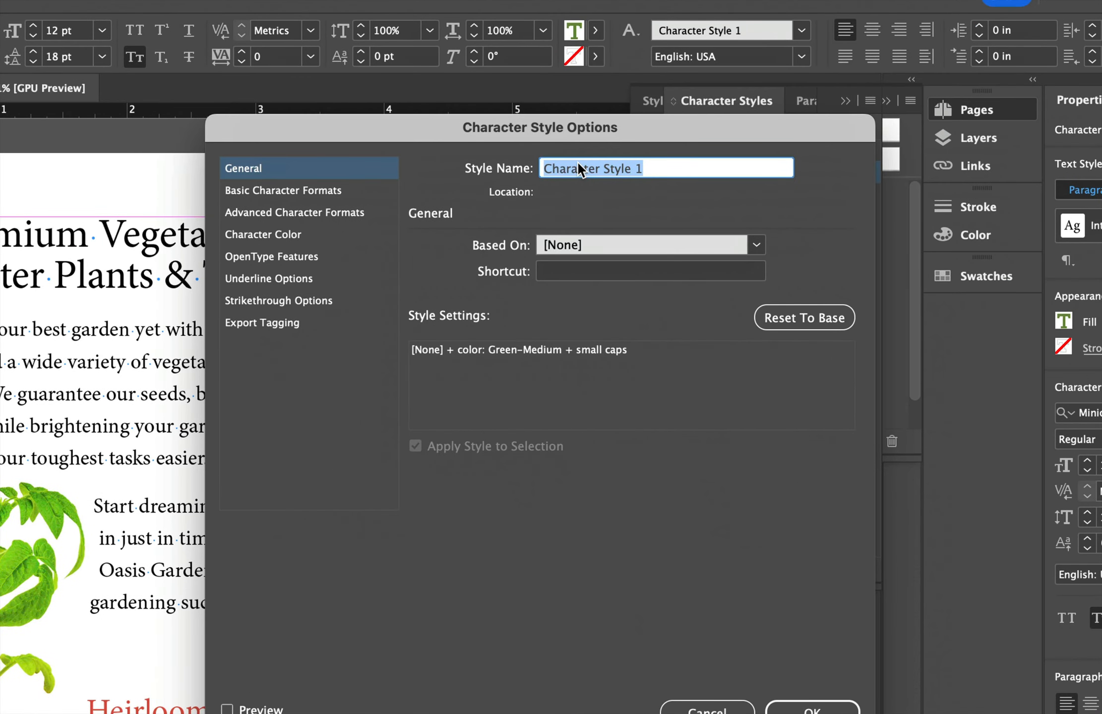
pyautogui.write('Garden Na')
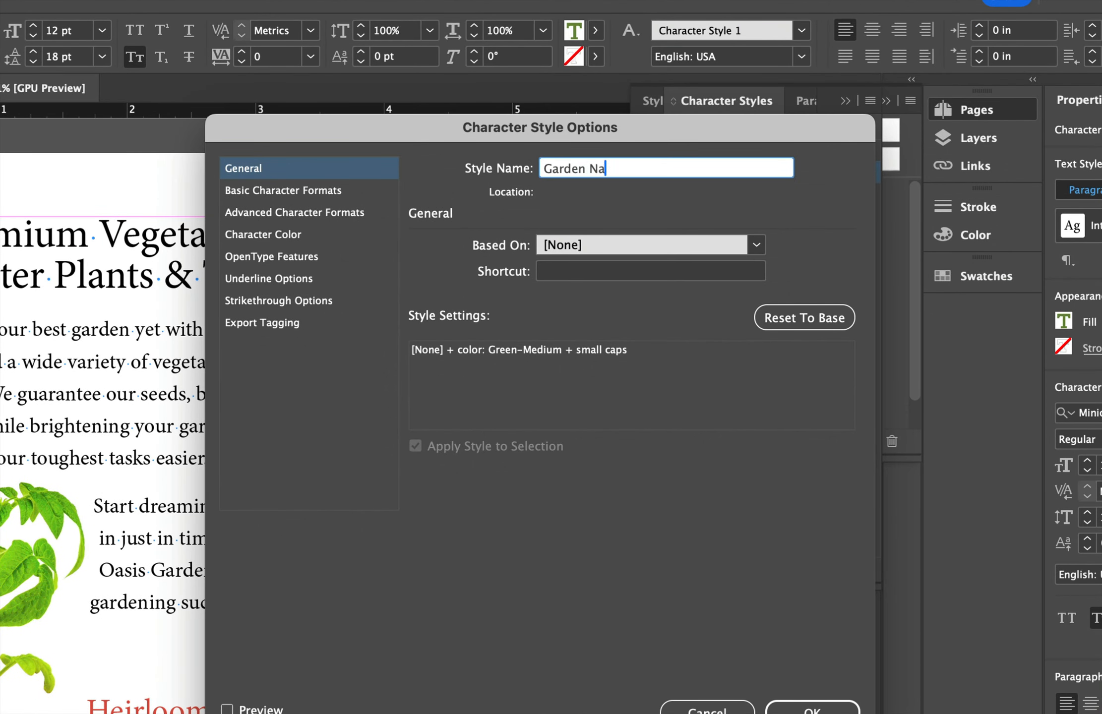
pyautogui.write('me')
# Assign the shortcut Shift+Cmd+8 to the Garden Name style and confirm the style options.
pyautogui.click(542, 272)
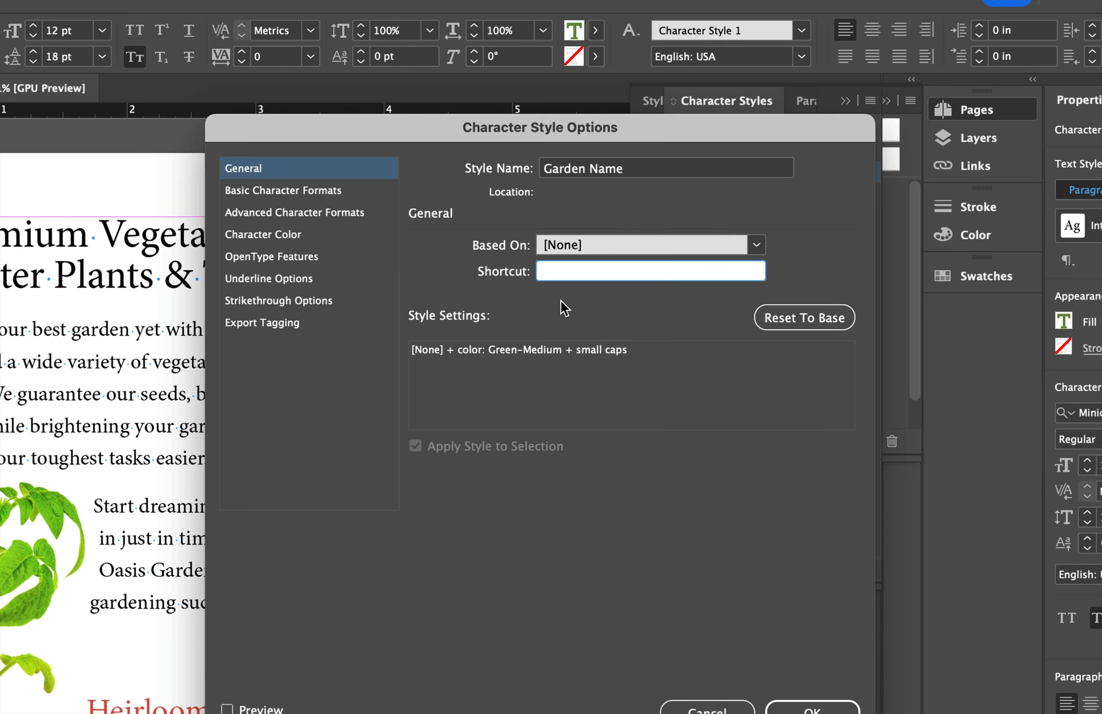
pyautogui.press('shift+super+8')
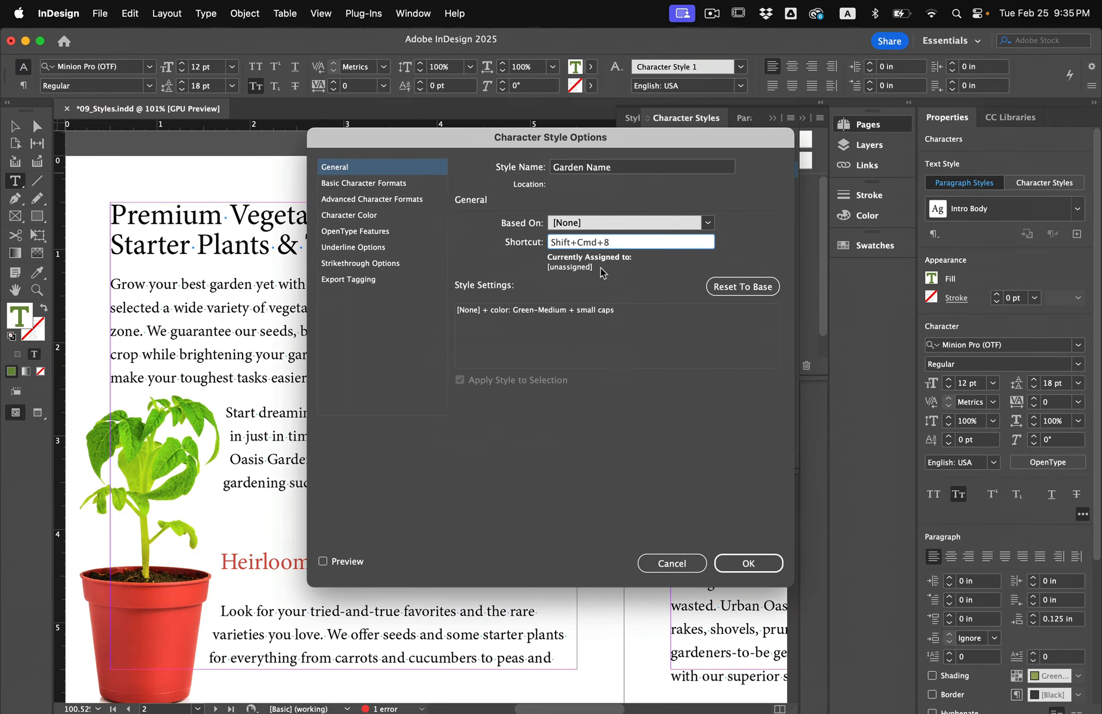
pyautogui.press('Tab')
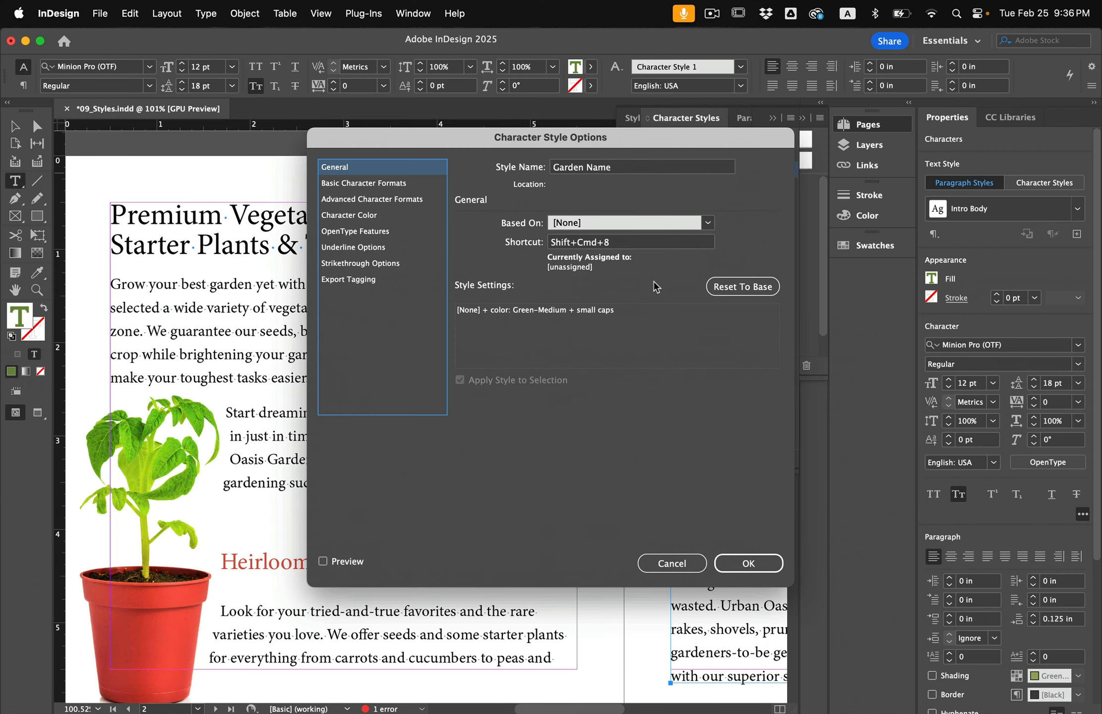
pyautogui.click(748, 564)
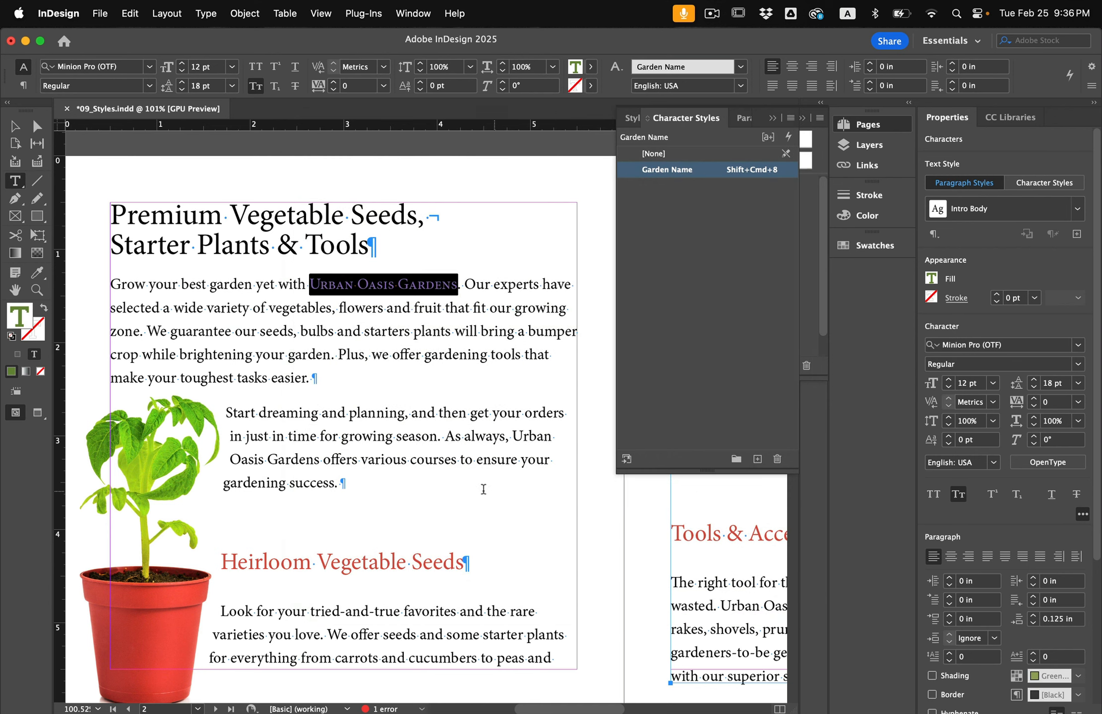
# Apply the Garden Name character style to 'Urban Oasis Gardens' in the second paragraph on page 2.
pyautogui.click(412, 412)
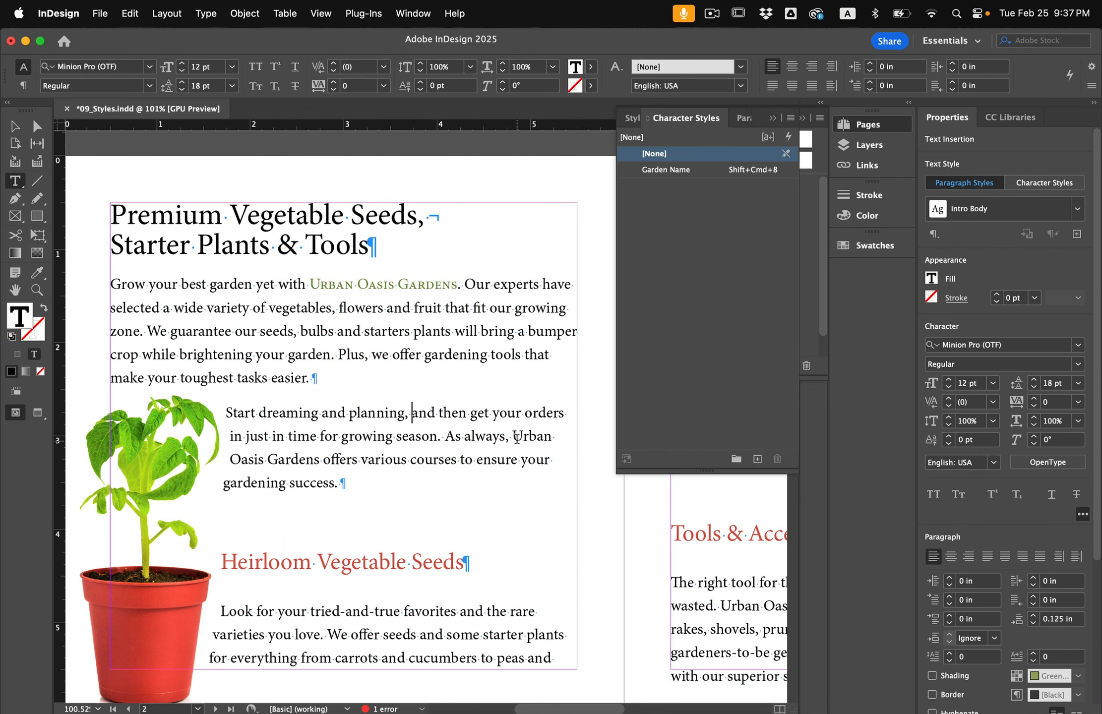
pyautogui.moveTo(513, 437); pyautogui.dragTo(317, 460)
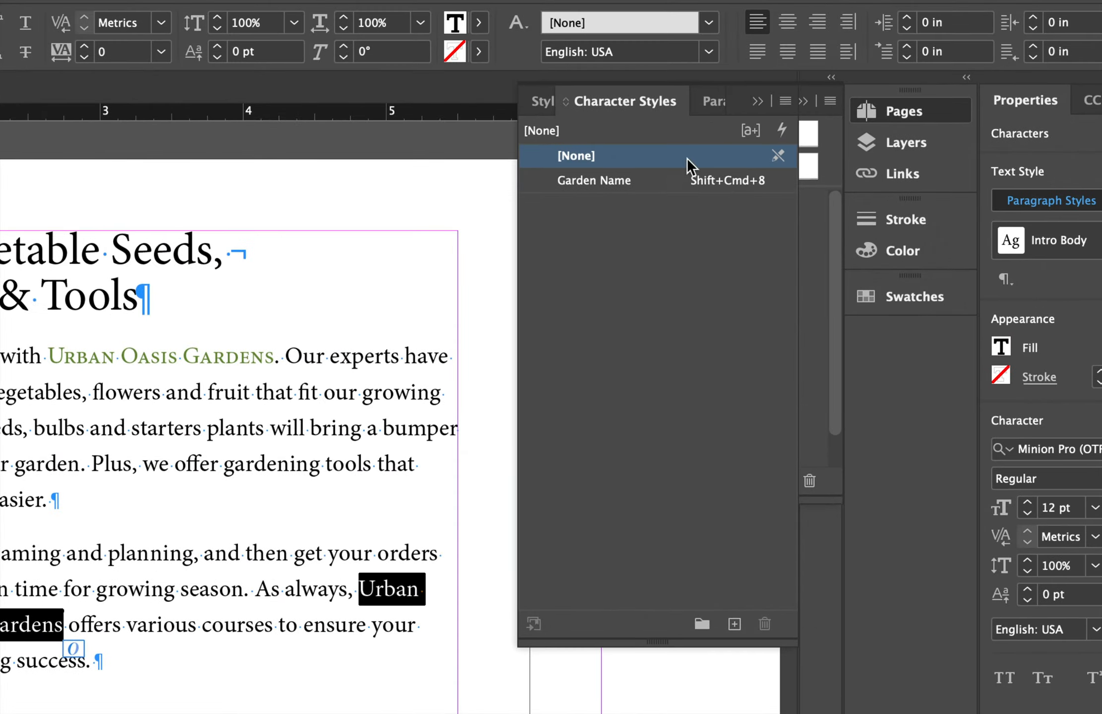
pyautogui.click(697, 180)
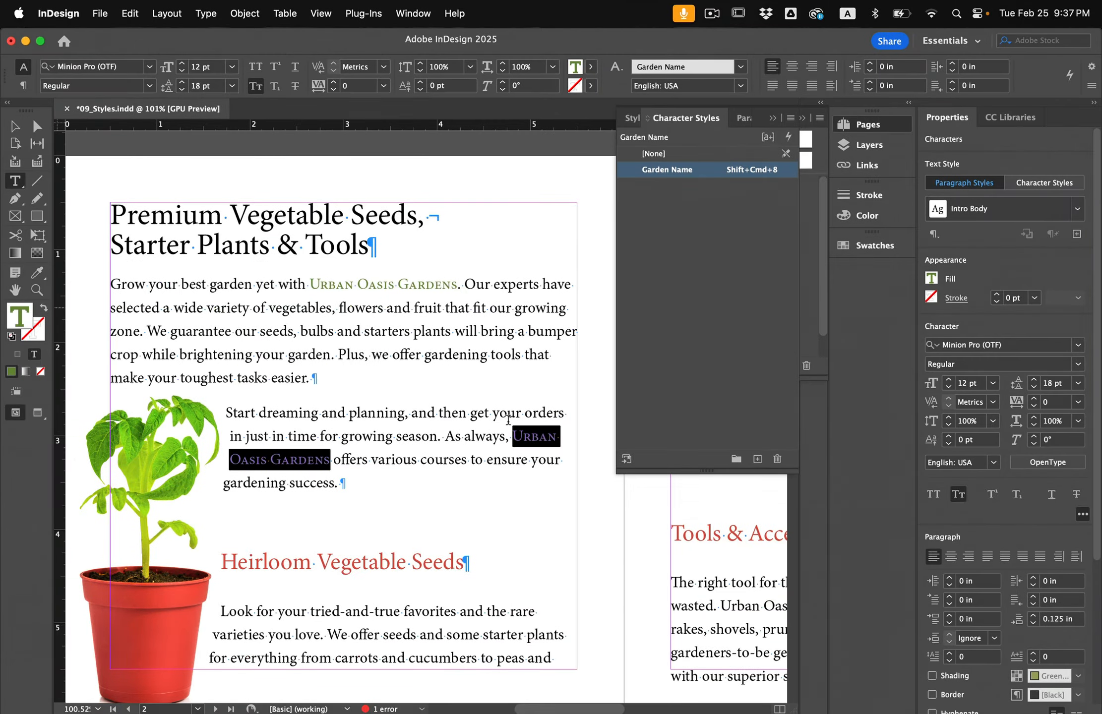
# Apply Garden Name with its Shift+Cmd+8 shortcut to 'Urban Oasis Gardens' in the Fruits & Flowers paragraph.
pyautogui.hscroll(10, 415, 445)
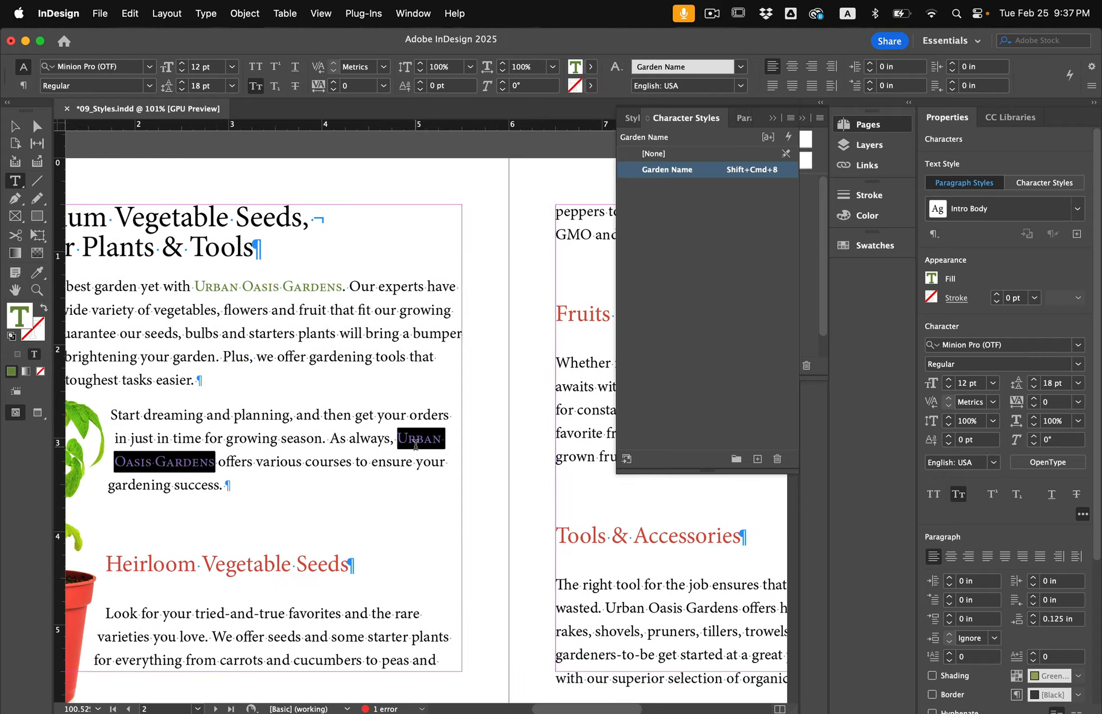
pyautogui.scroll(-3, 416, 445)
pyautogui.hscroll(-2, 415, 444)
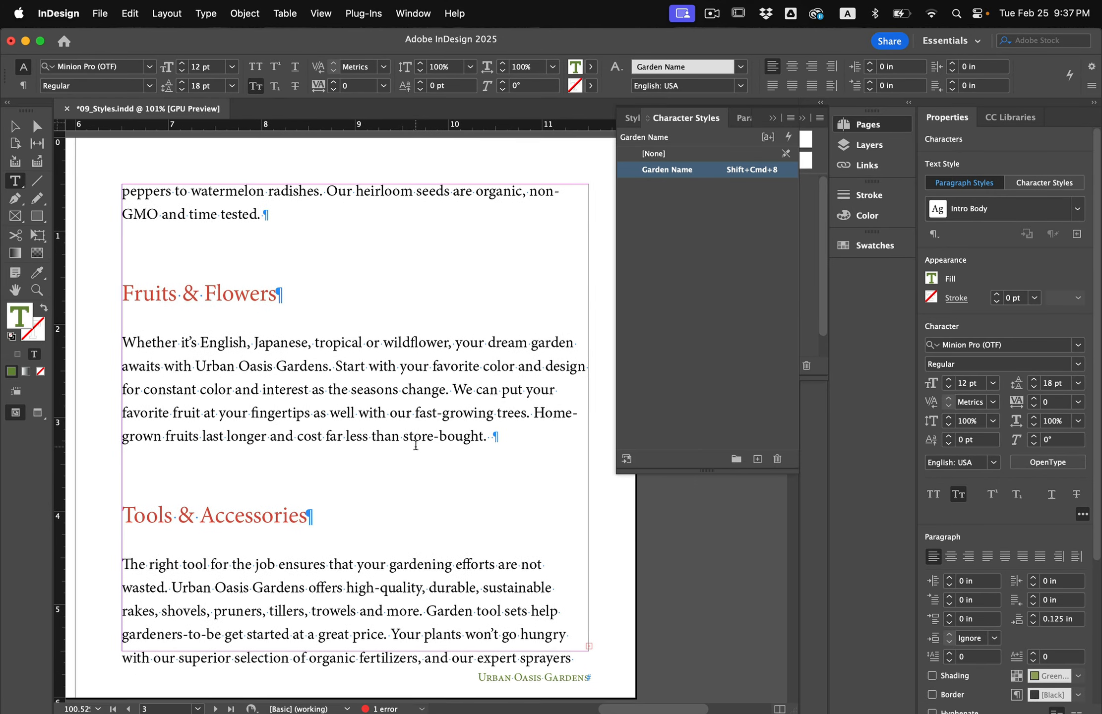
pyautogui.moveTo(198, 347); pyautogui.dragTo(330, 352)
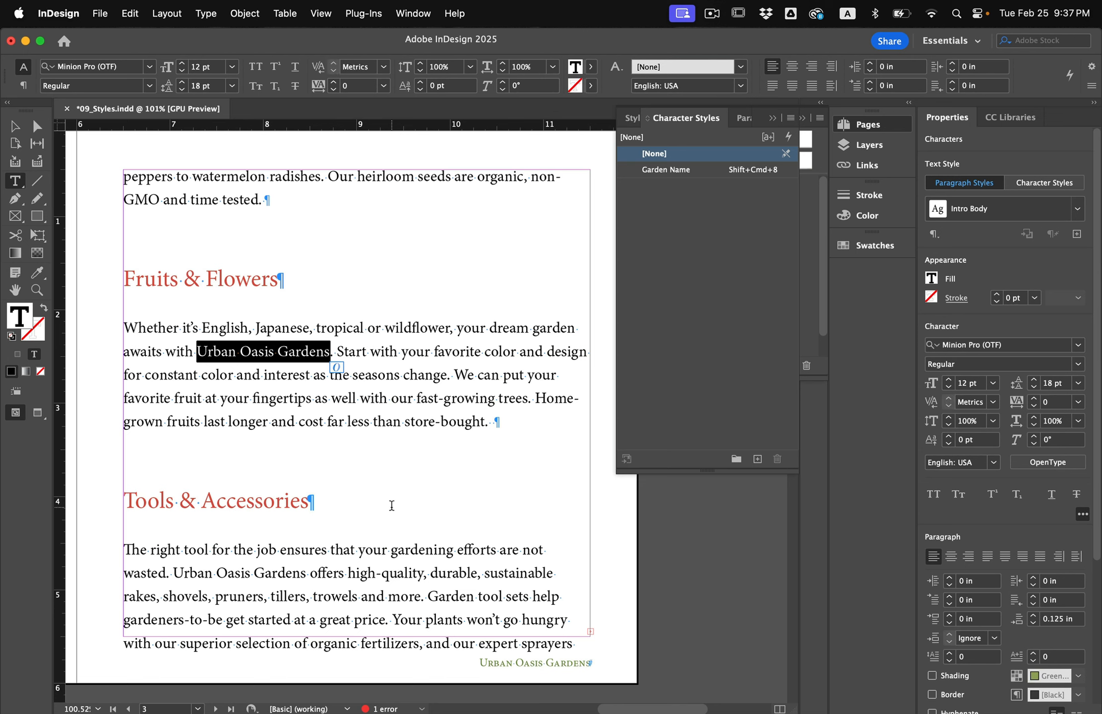
pyautogui.press('super')
pyautogui.press('shift+super+8')
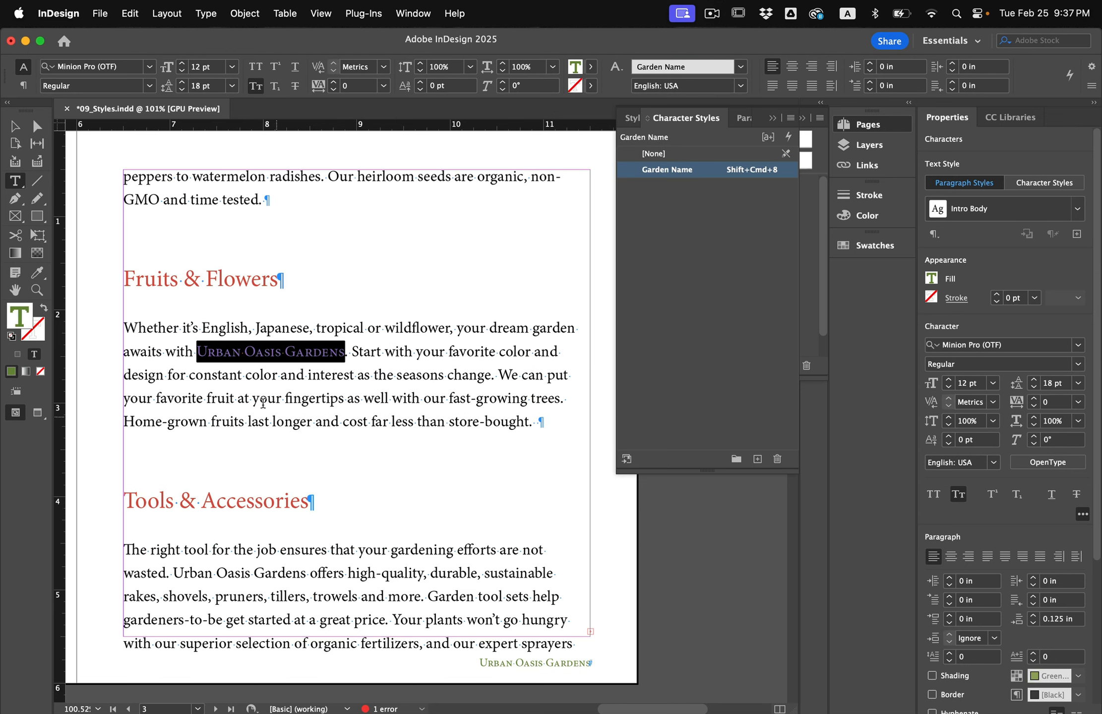
# Apply Garden Name with its shortcut to 'Urban Oasis Gardens' in the Tools & Accessories paragraph.
pyautogui.moveTo(173, 573); pyautogui.dragTo(304, 578)
pyautogui.press('shift+super+8')
pyautogui.click(313, 576)
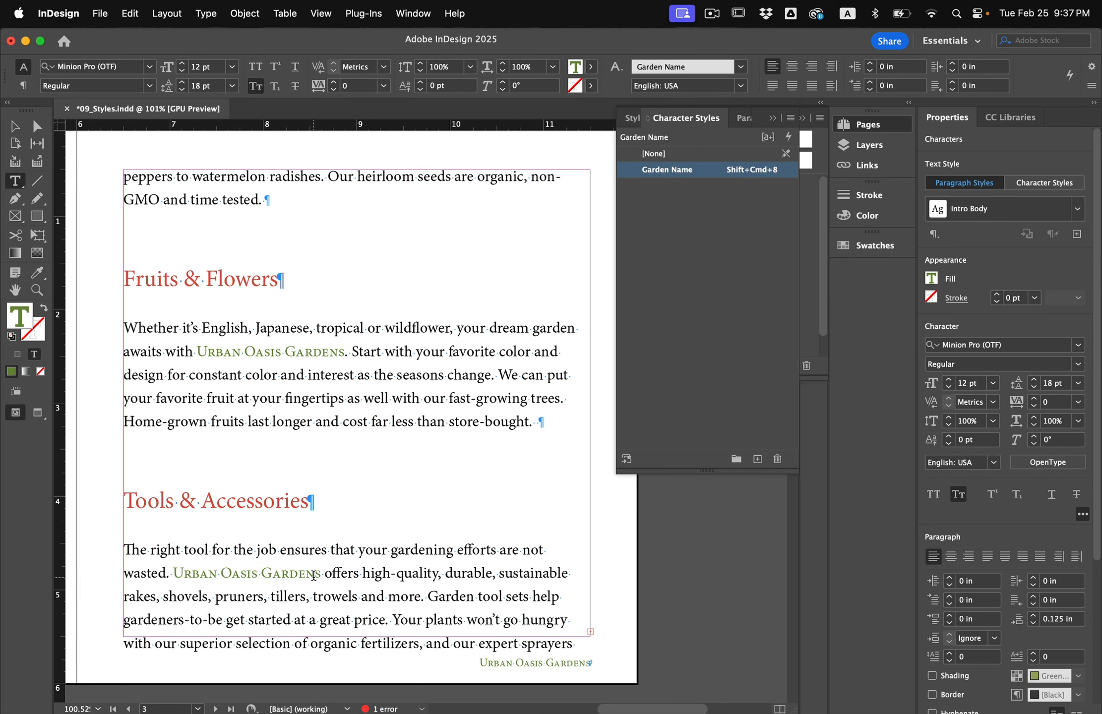
pyautogui.hscroll(-10, 238, 394)
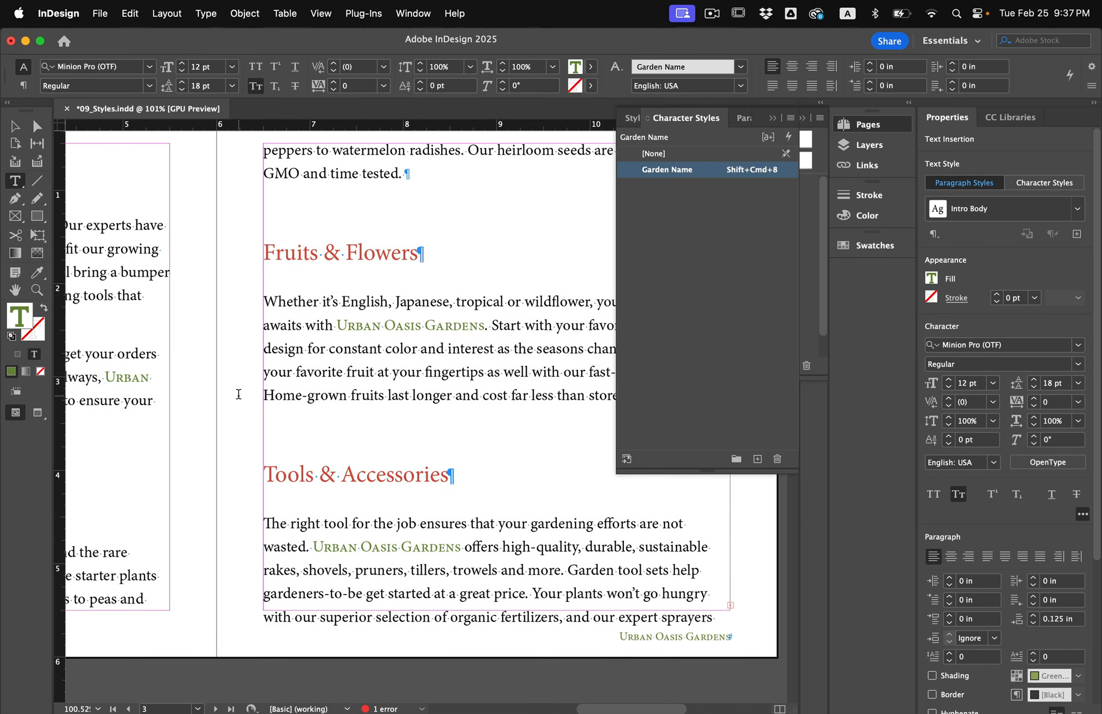
pyautogui.hscroll(-3, 239, 394)
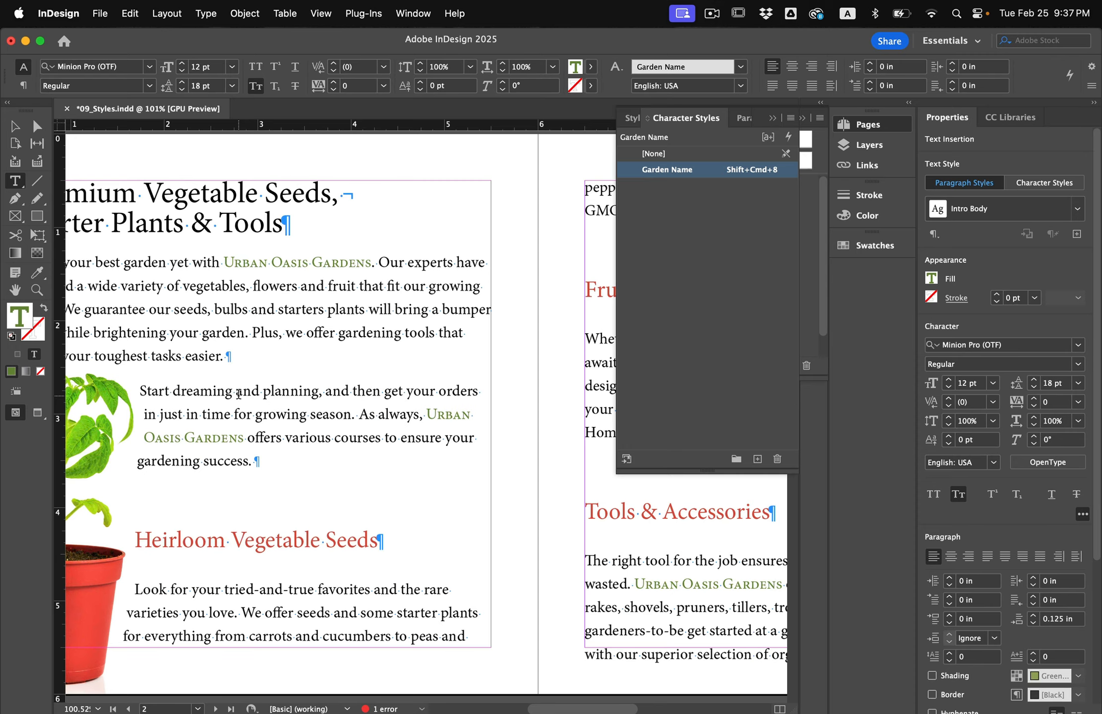
pyautogui.hscroll(15, 238, 394)
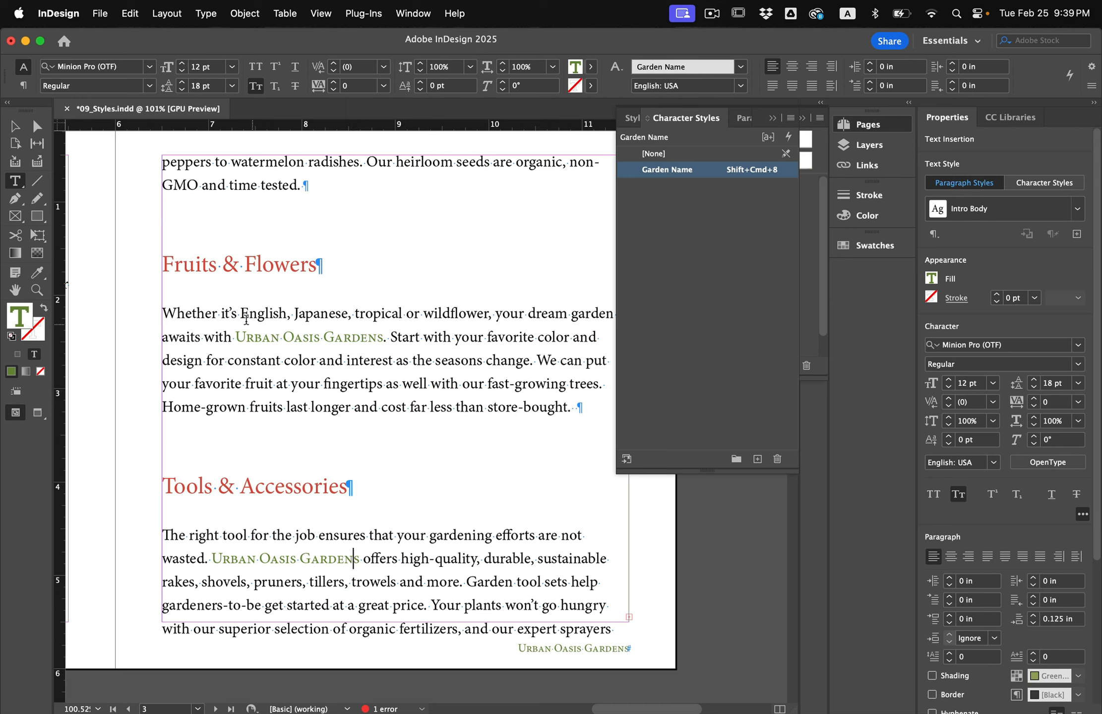
pyautogui.moveTo(164, 313); pyautogui.dragTo(264, 327)
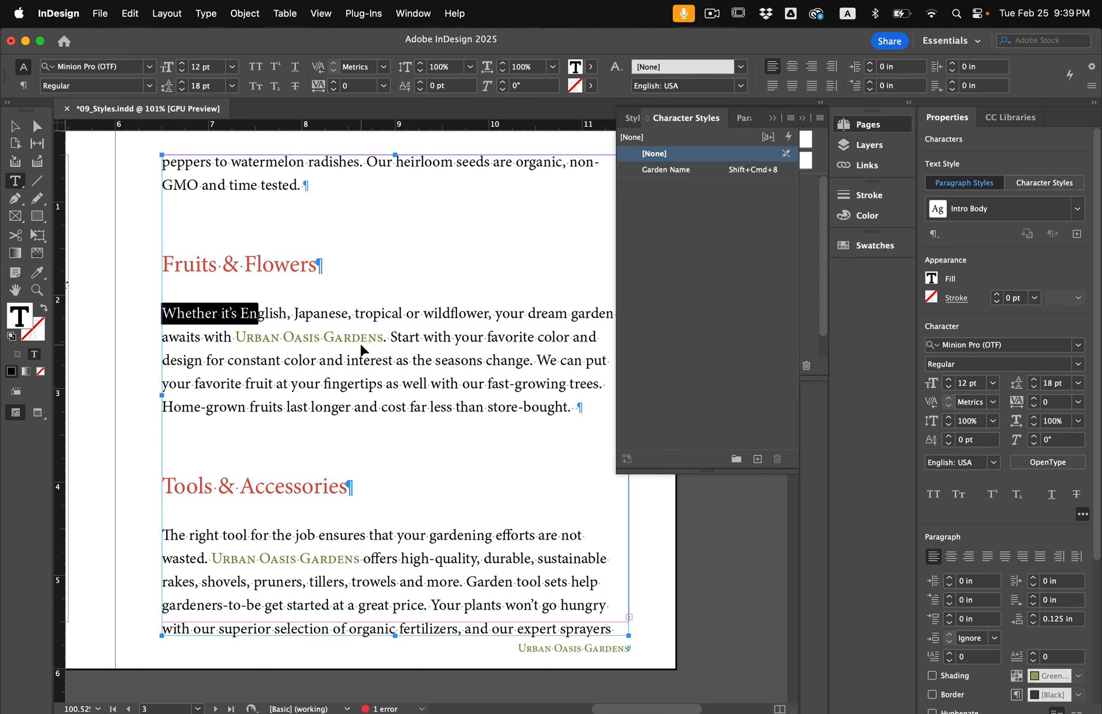
pyautogui.scroll(-15, 359, 378)
pyautogui.hscroll(-8, 359, 378)
pyautogui.hscroll(-5, 360, 378)
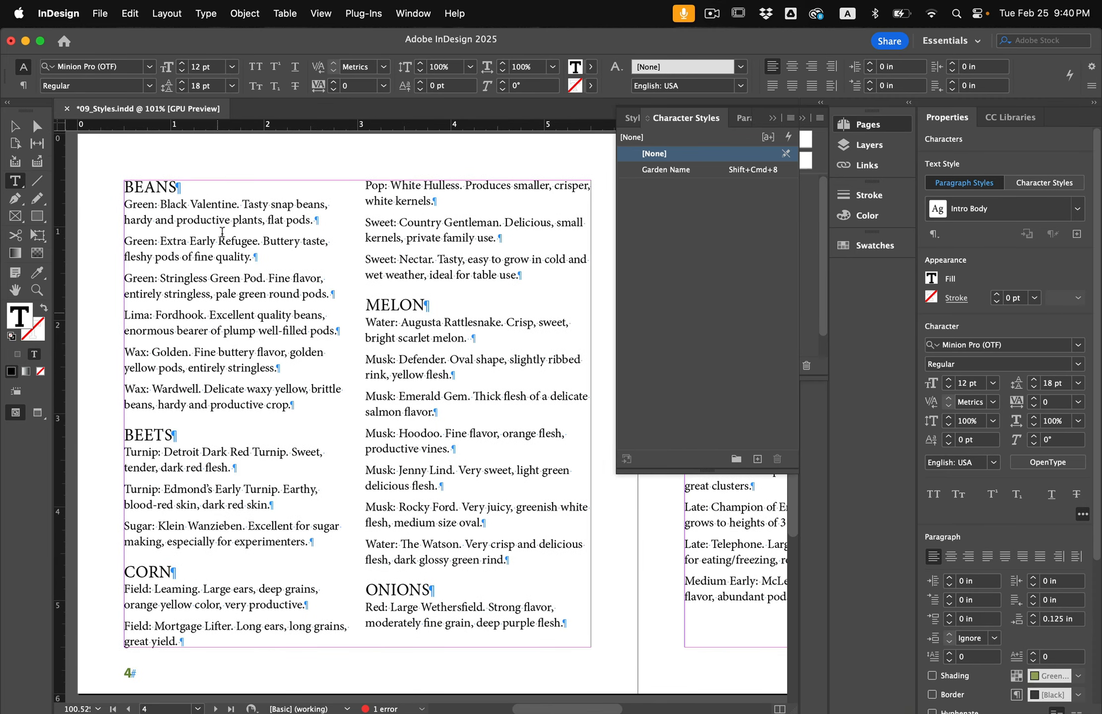
# Zoom in and examine the text structure of the Beans catalog entries.
pyautogui.scroll(3, 103, 188)
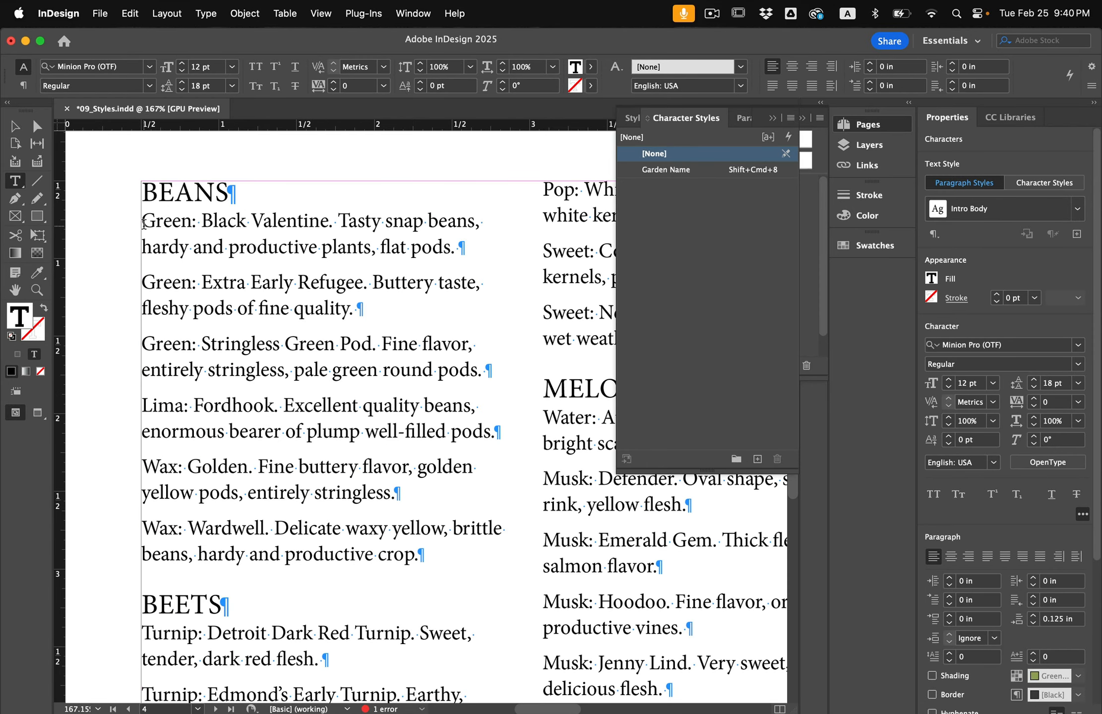
pyautogui.moveTo(142, 221); pyautogui.dragTo(227, 540)
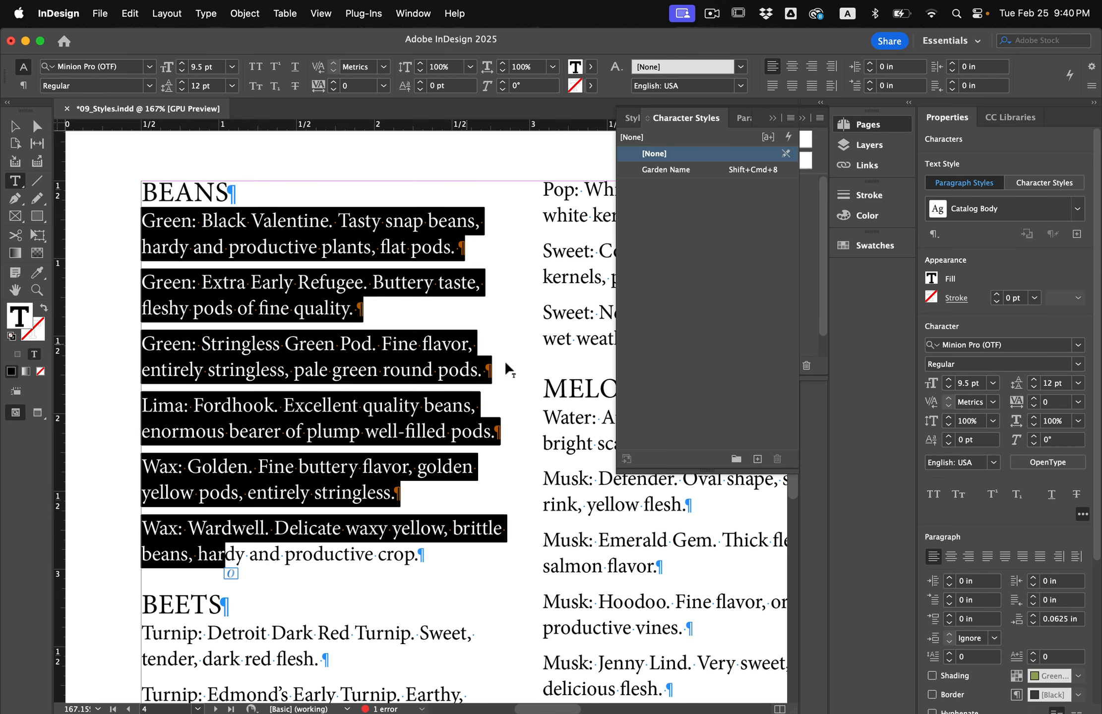
pyautogui.click(238, 283)
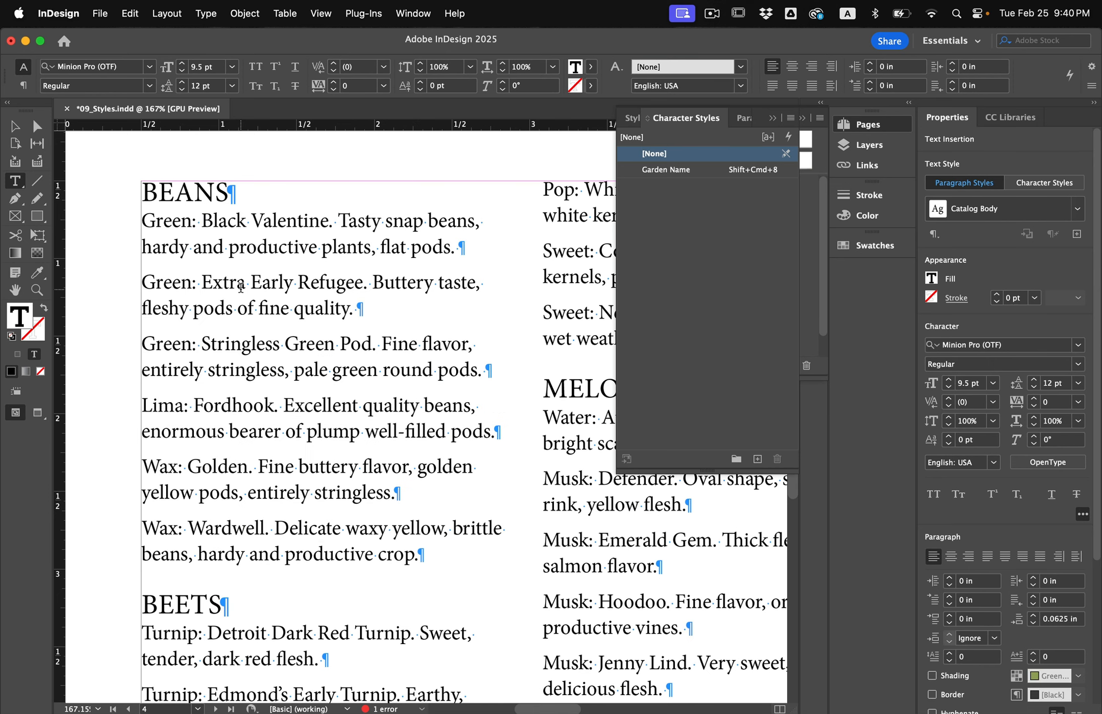
pyautogui.moveTo(142, 223); pyautogui.dragTo(326, 231)
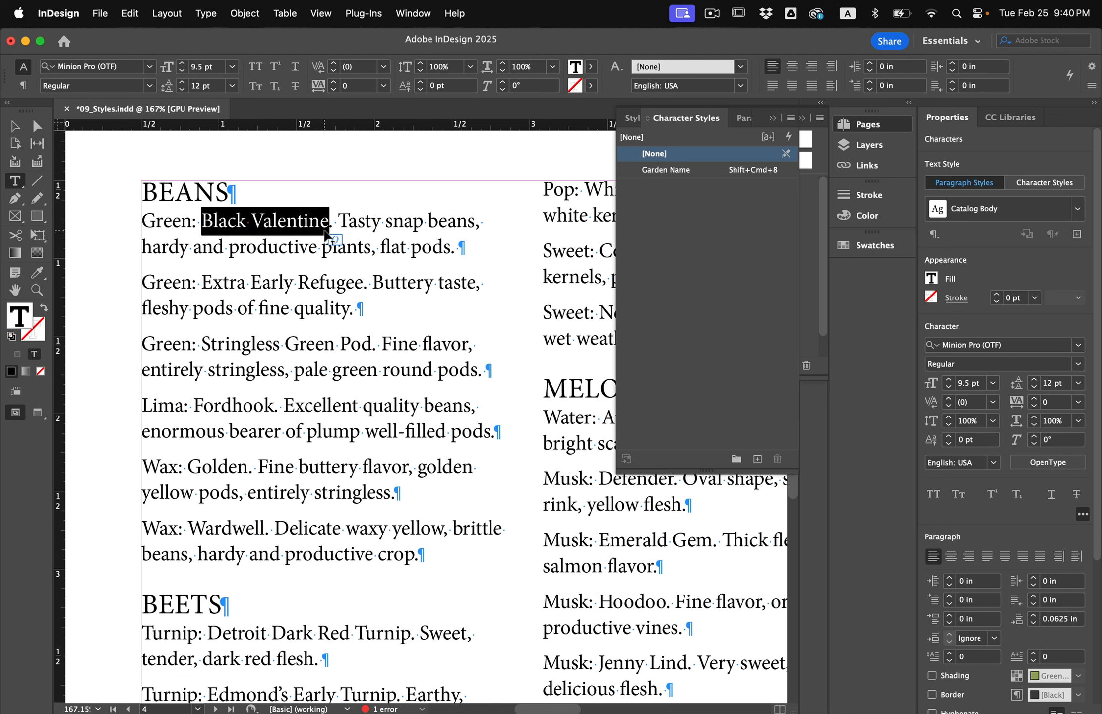
pyautogui.moveTo(193, 225); pyautogui.dragTo(200, 228)
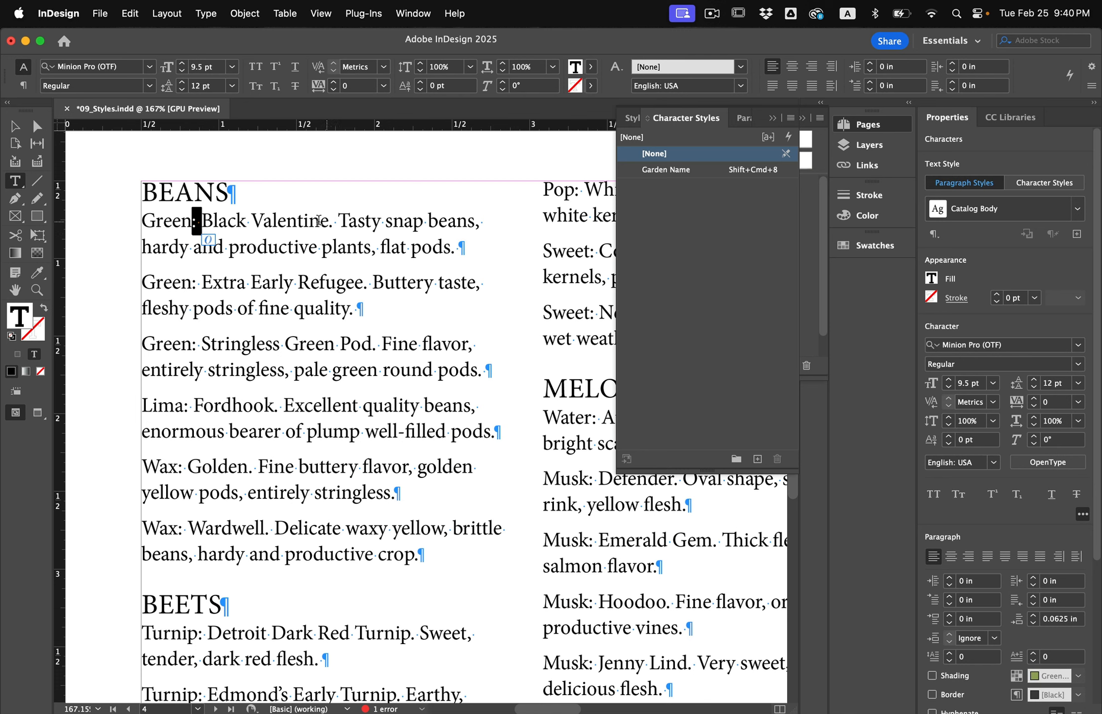
pyautogui.moveTo(328, 226); pyautogui.dragTo(333, 226)
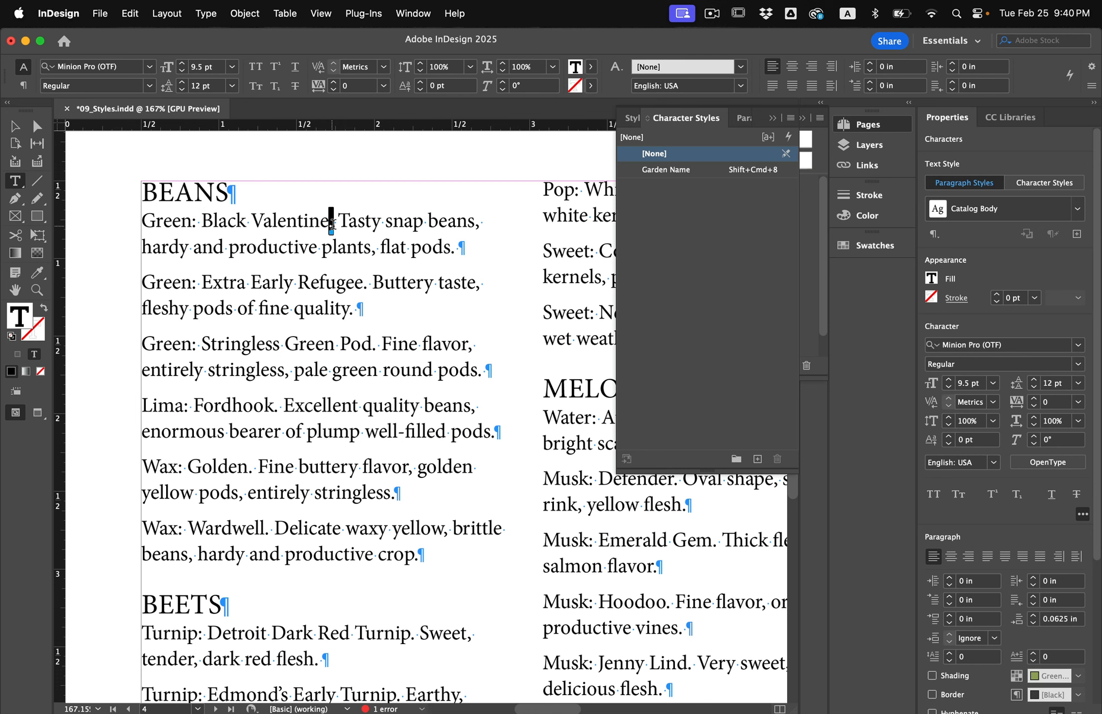
pyautogui.click(386, 316)
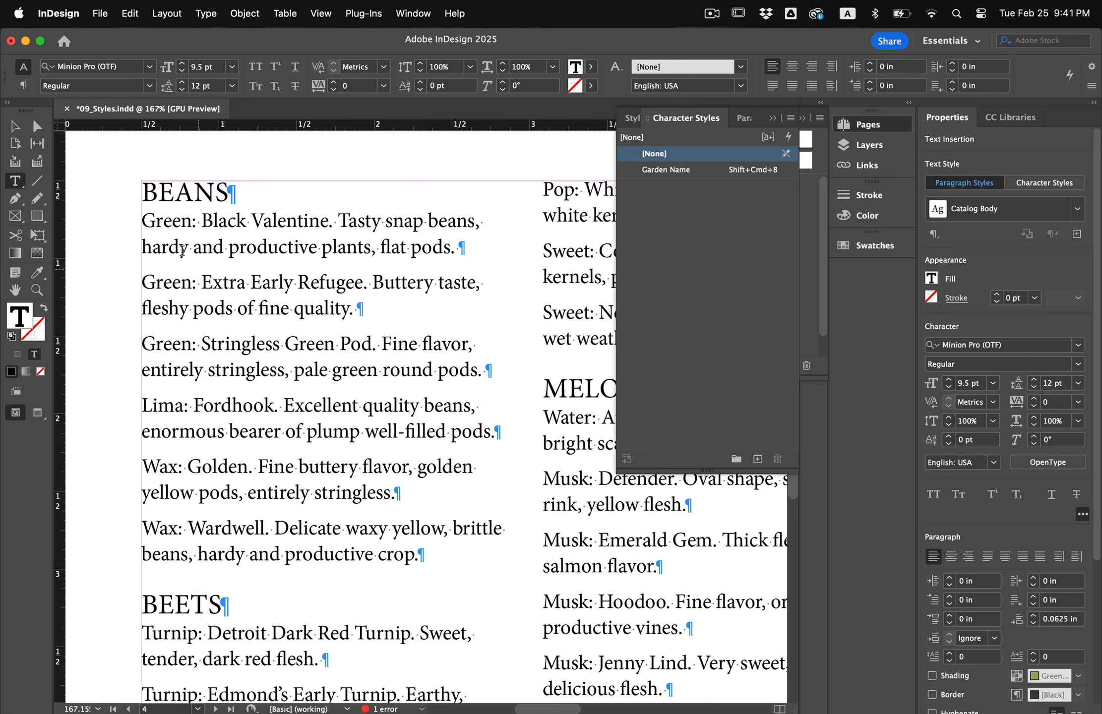
# Select 'Green:' in the first Beans entry and create a new character style named Variety.
pyautogui.doubleClick(162, 225)
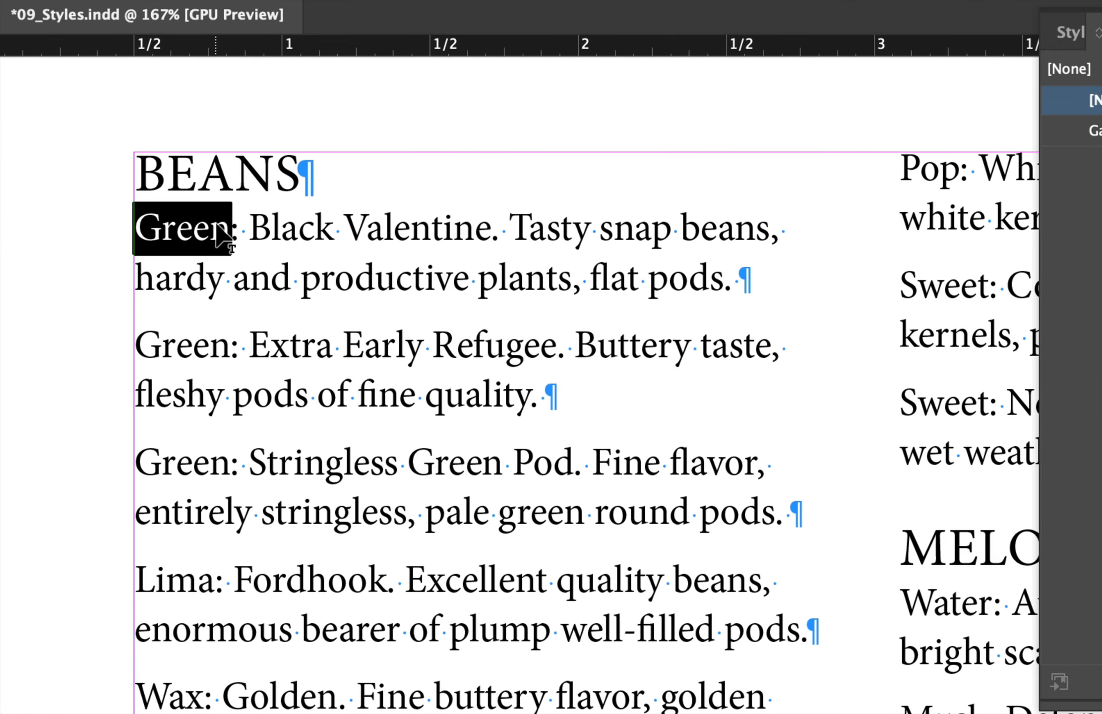
pyautogui.keyDown('shift'); pyautogui.click(238, 228); pyautogui.keyUp('shift')
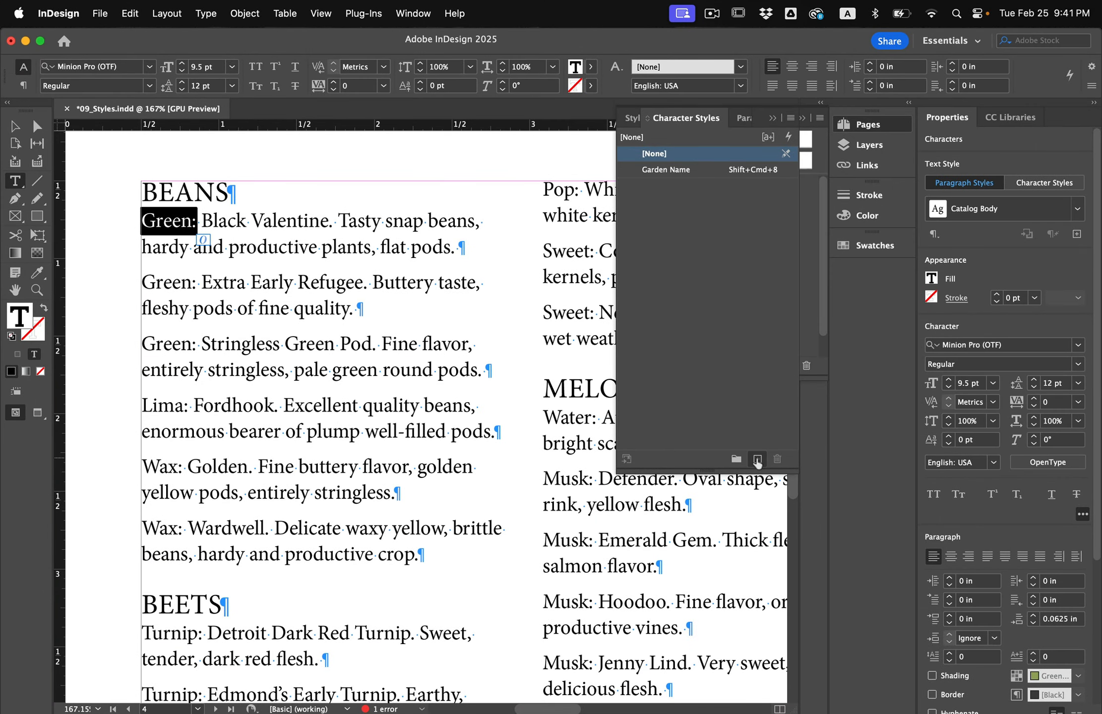
pyautogui.click(758, 460)
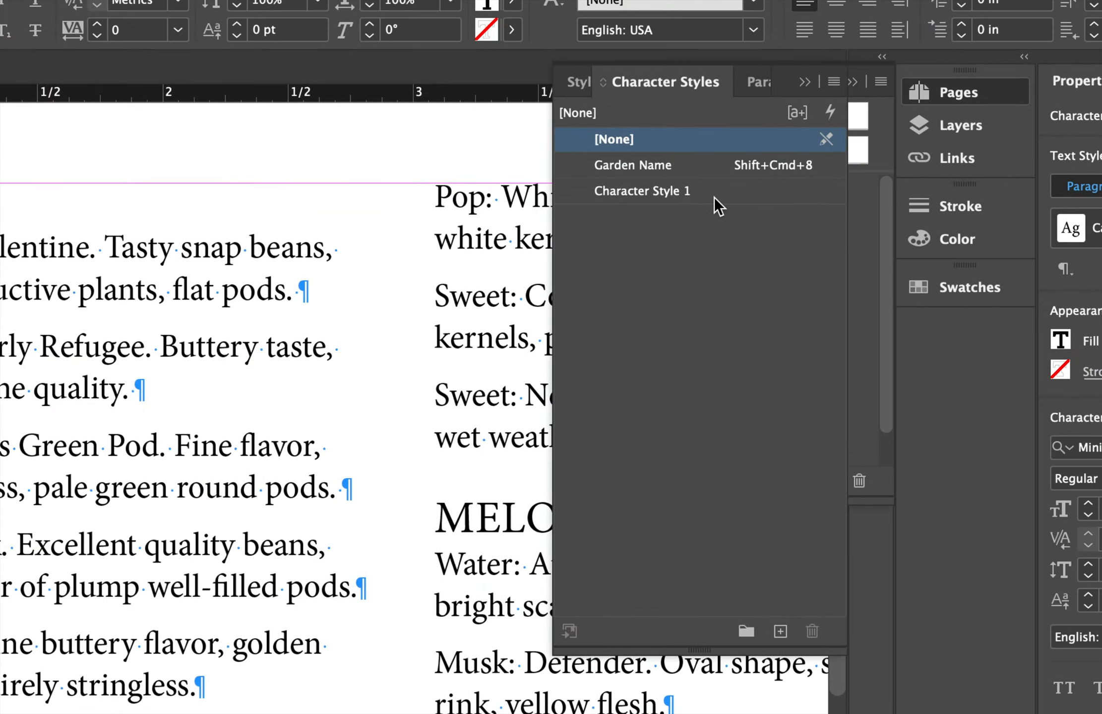
pyautogui.doubleClick(714, 198)
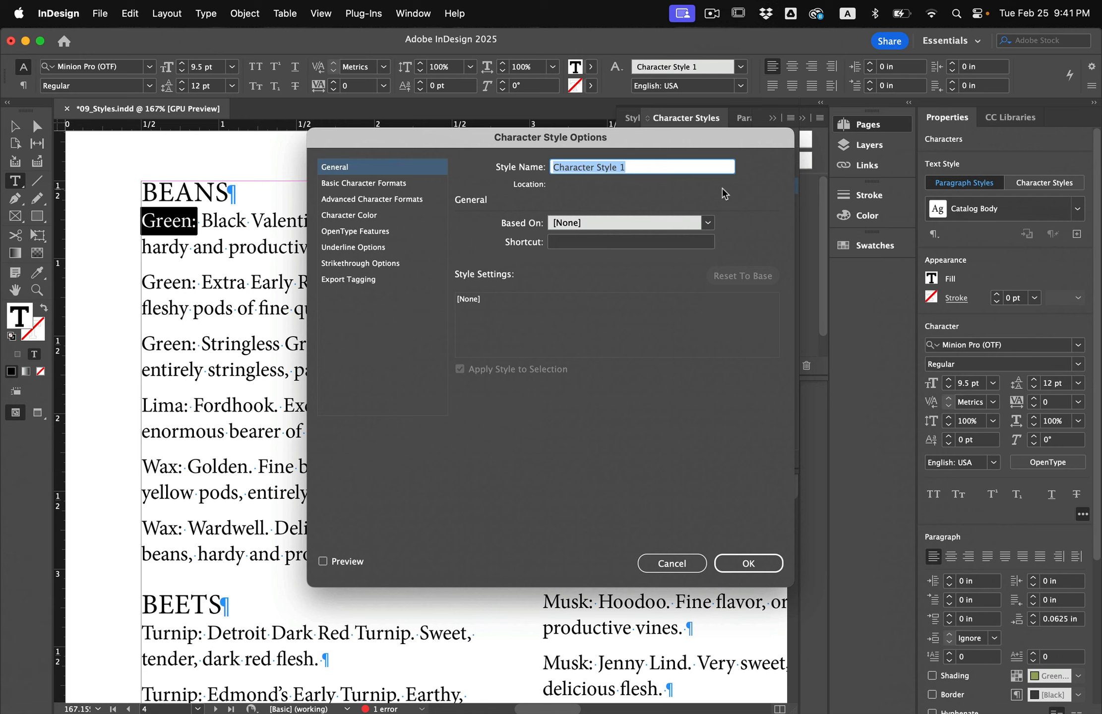
pyautogui.write('Variety')
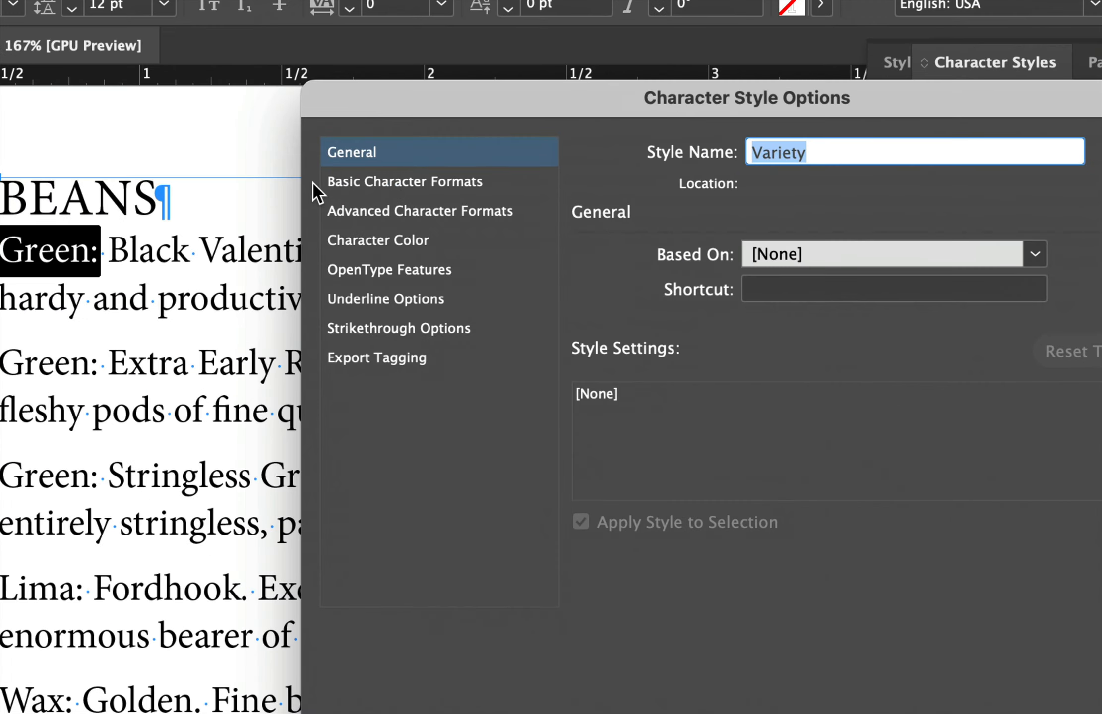
# Set the Variety style's font to Myriad Pro Bold.
pyautogui.click(367, 183)
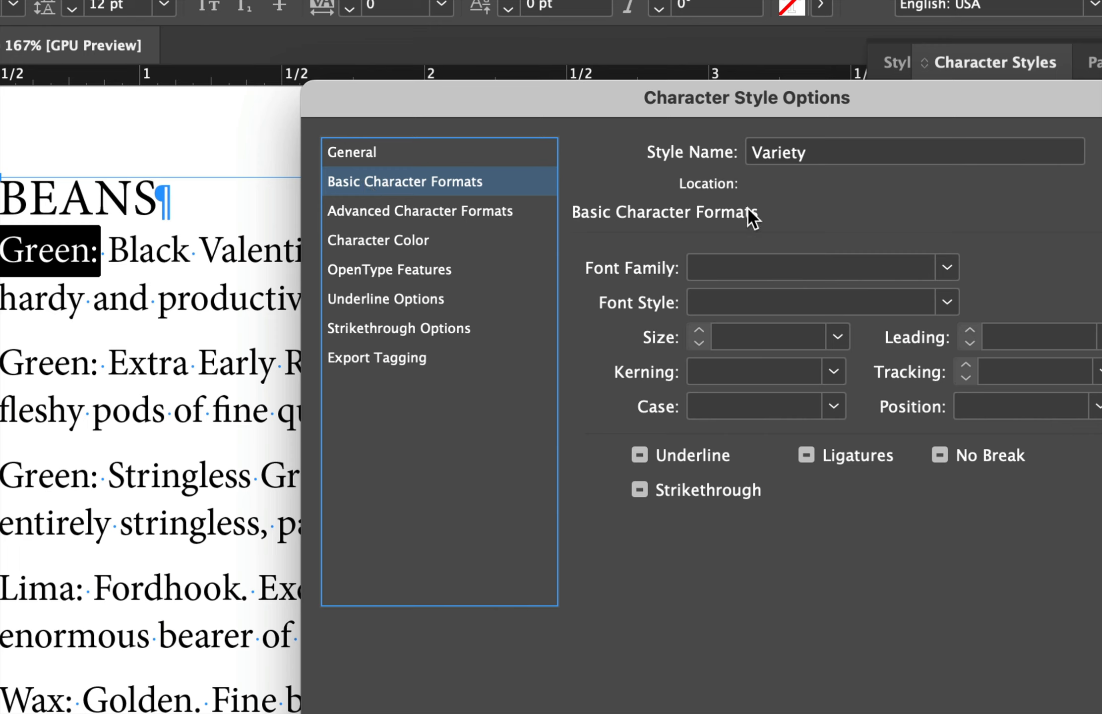
pyautogui.click(740, 270)
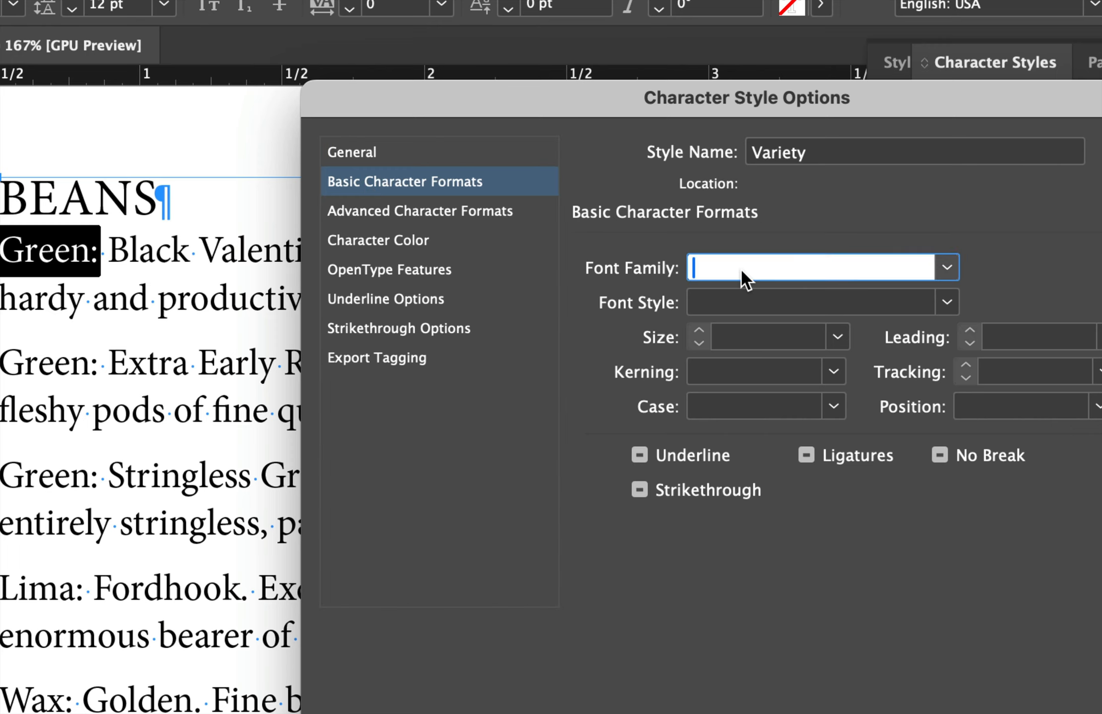
pyautogui.write('Mu')
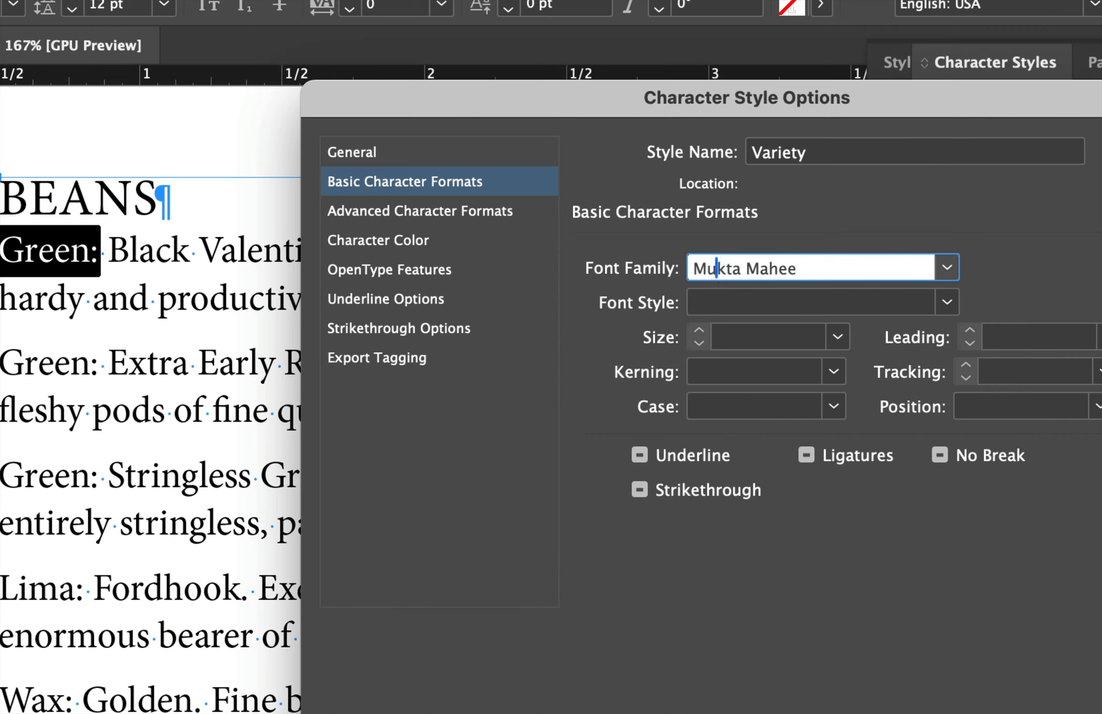
pyautogui.press('BackSpace')
pyautogui.write('yriad Pro')
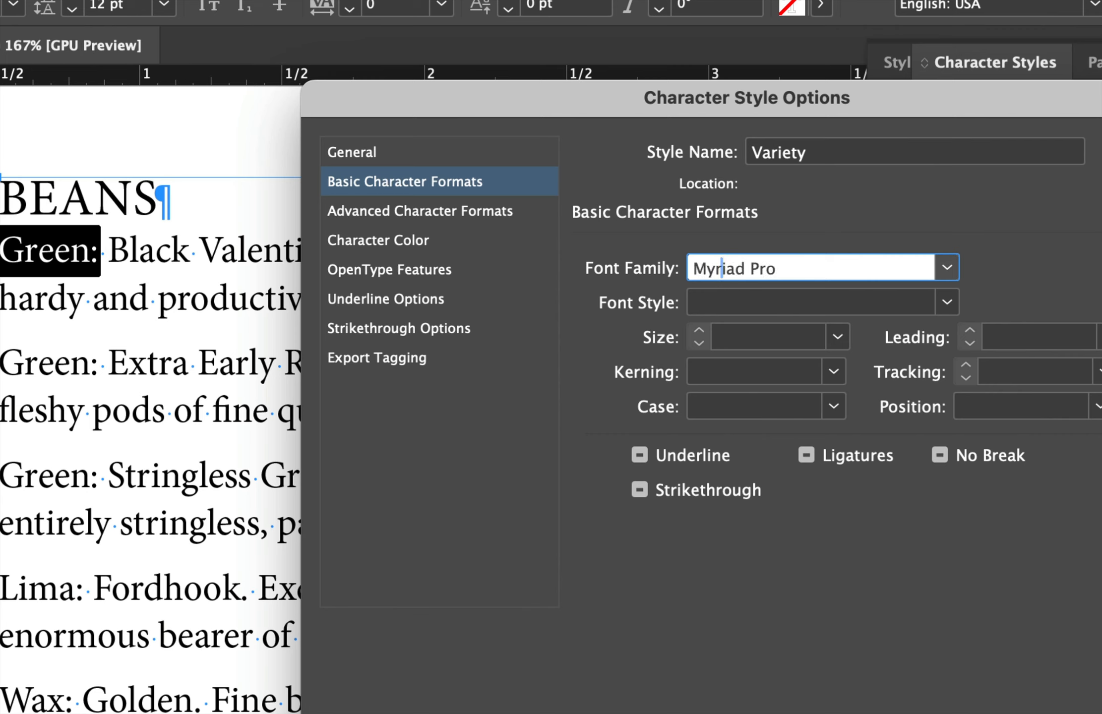
pyautogui.press('Tab')
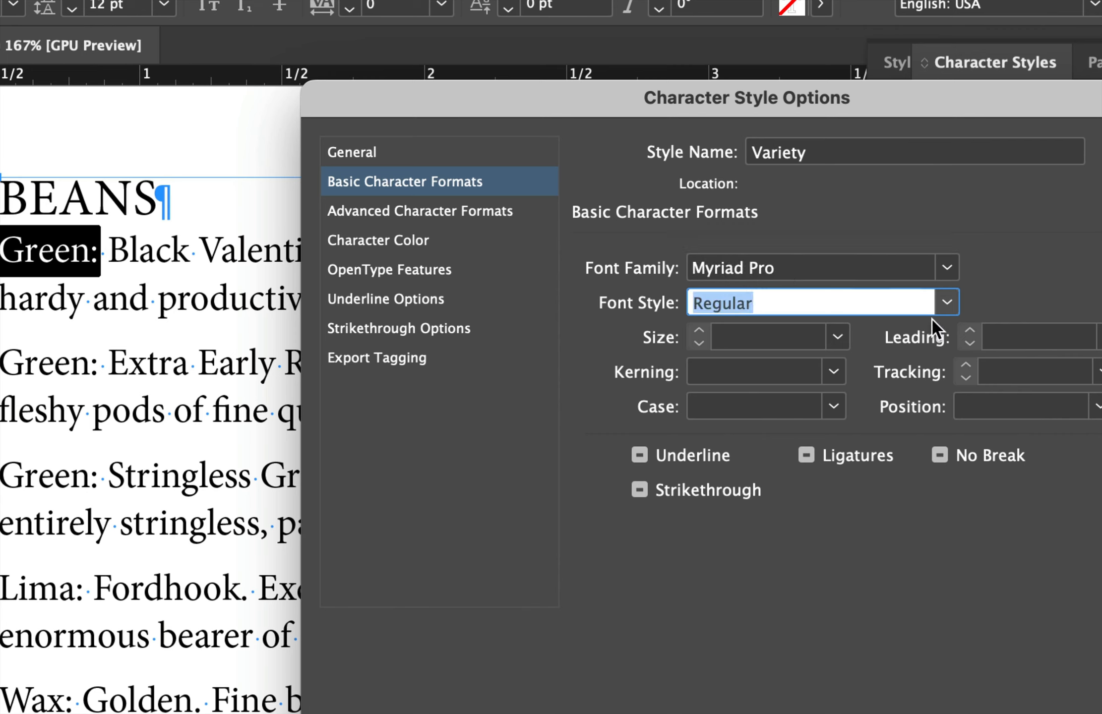
pyautogui.click(947, 303)
pyautogui.click(763, 416)
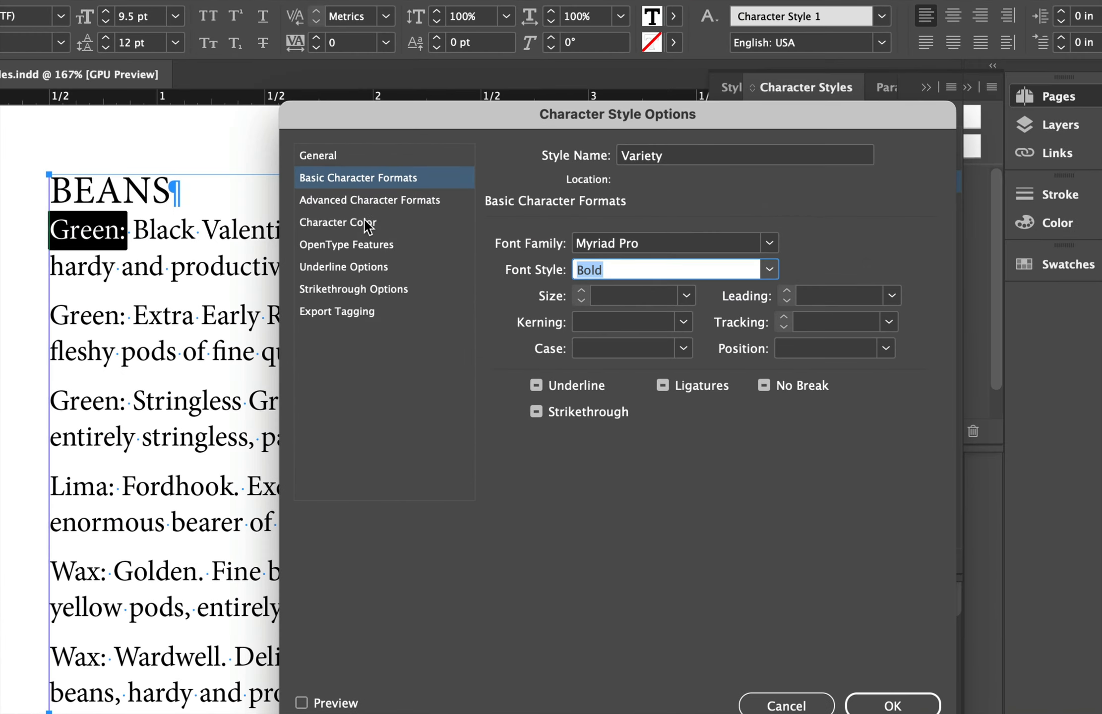
# Set the Variety style's character color to Green-Medium and confirm the style options.
pyautogui.click(349, 214)
pyautogui.click(687, 358)
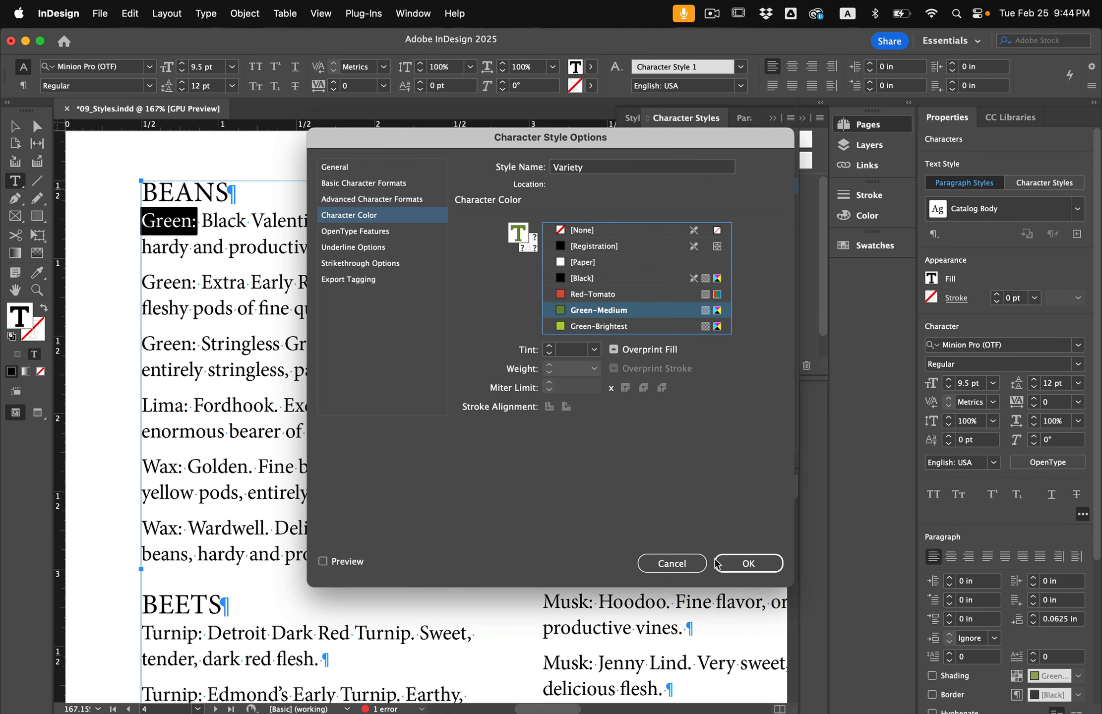
pyautogui.click(748, 563)
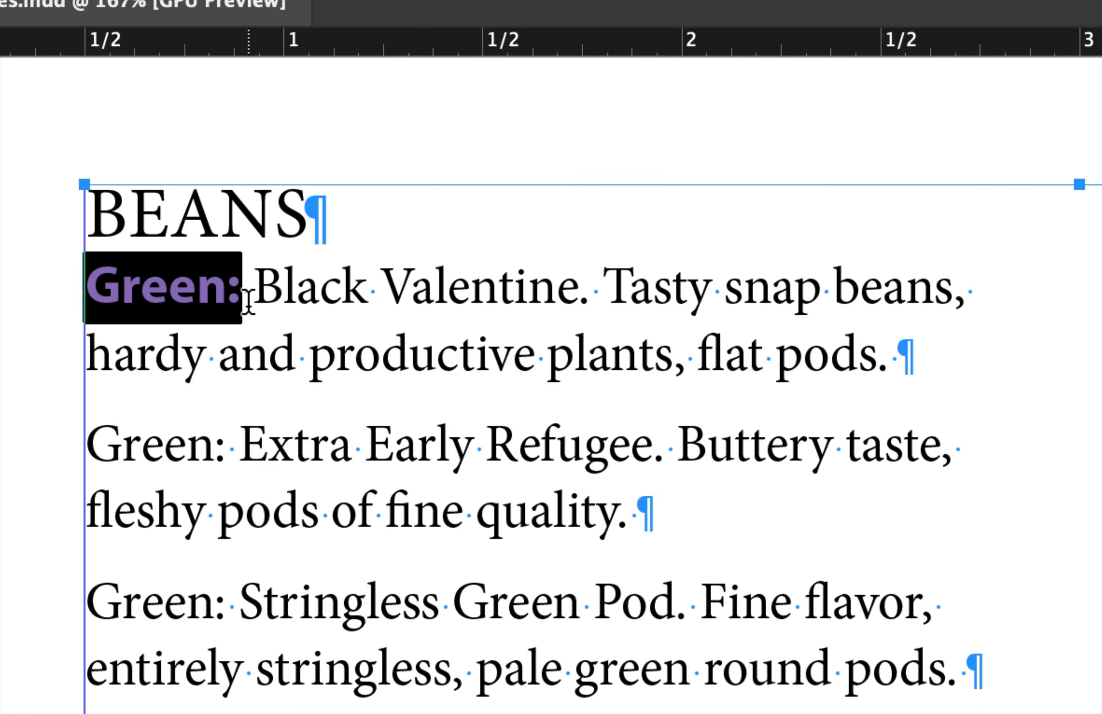
# Select 'Black Valentine' and create a character style named Vegetable name using Myriad Pro Italic.
pyautogui.moveTo(248, 287); pyautogui.dragTo(585, 306)
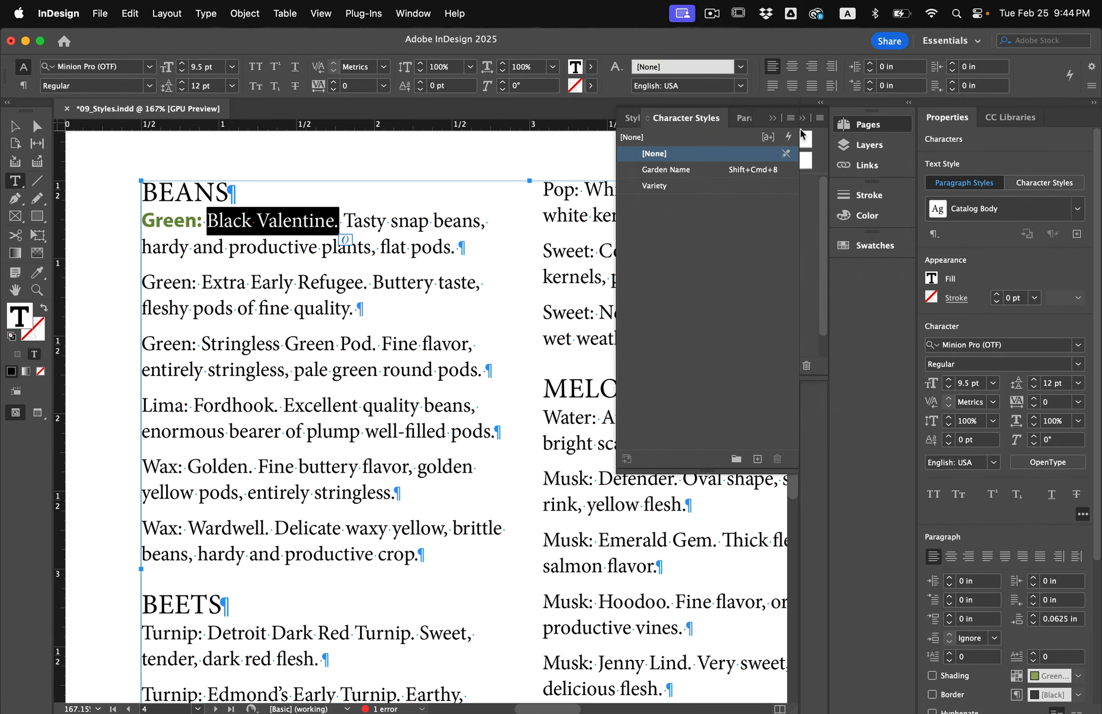
pyautogui.click(791, 119)
pyautogui.click(796, 129)
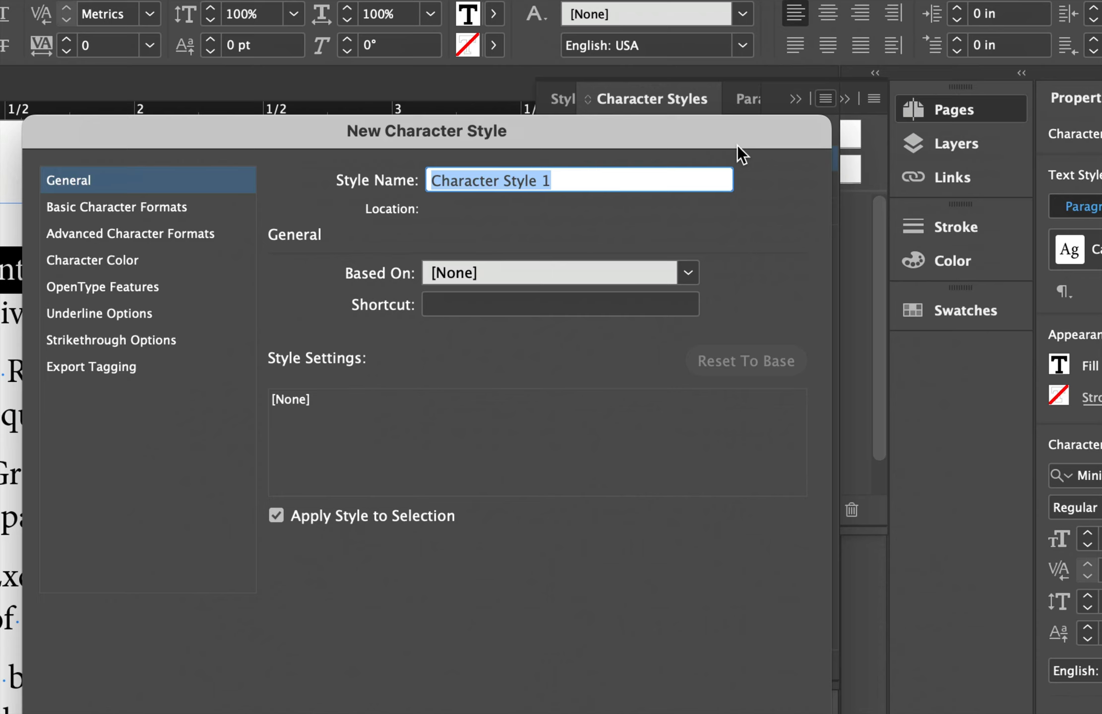
pyautogui.write('Vegetable n')
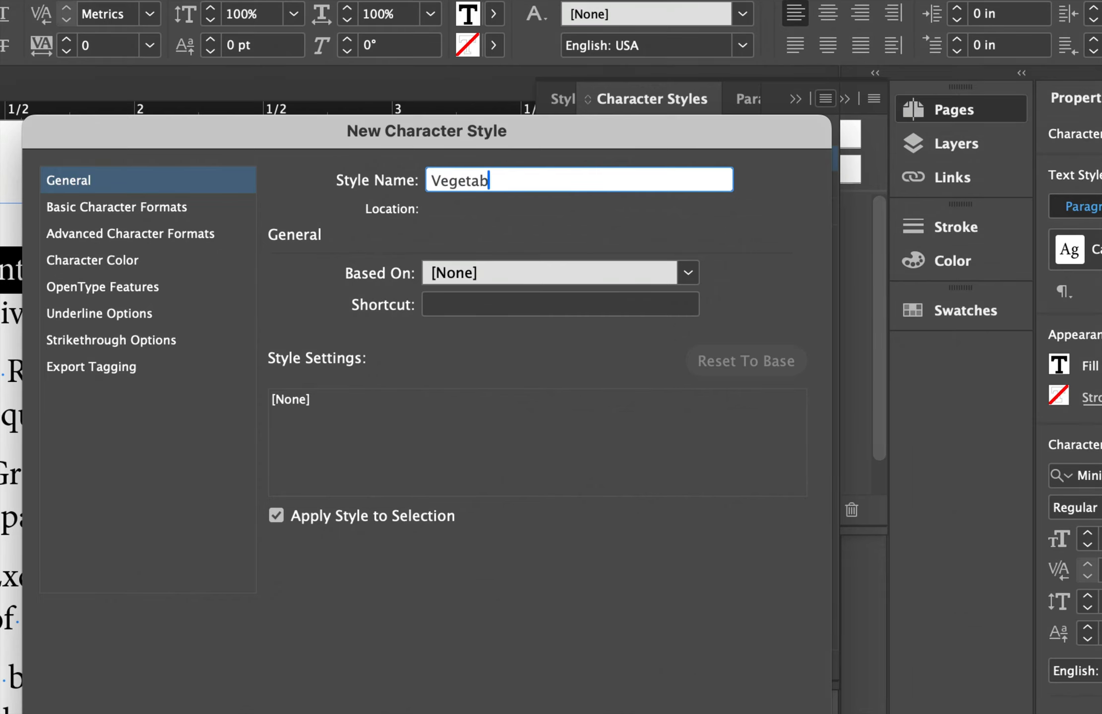
pyautogui.write('ame')
pyautogui.click(128, 209)
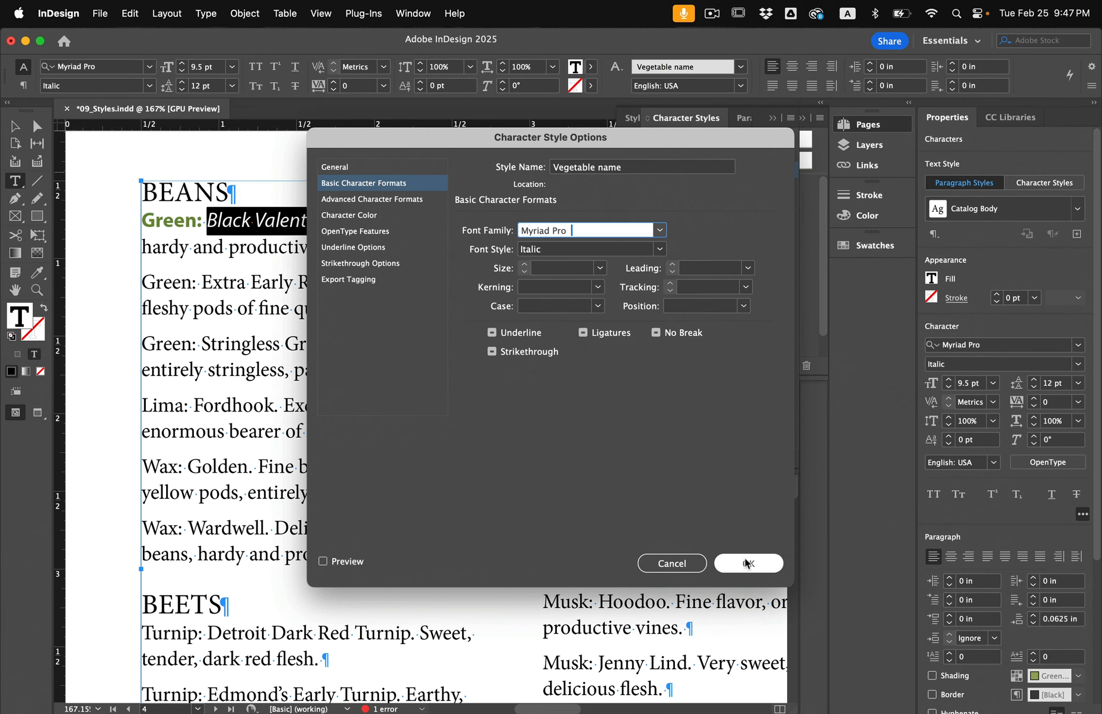
pyautogui.click(748, 564)
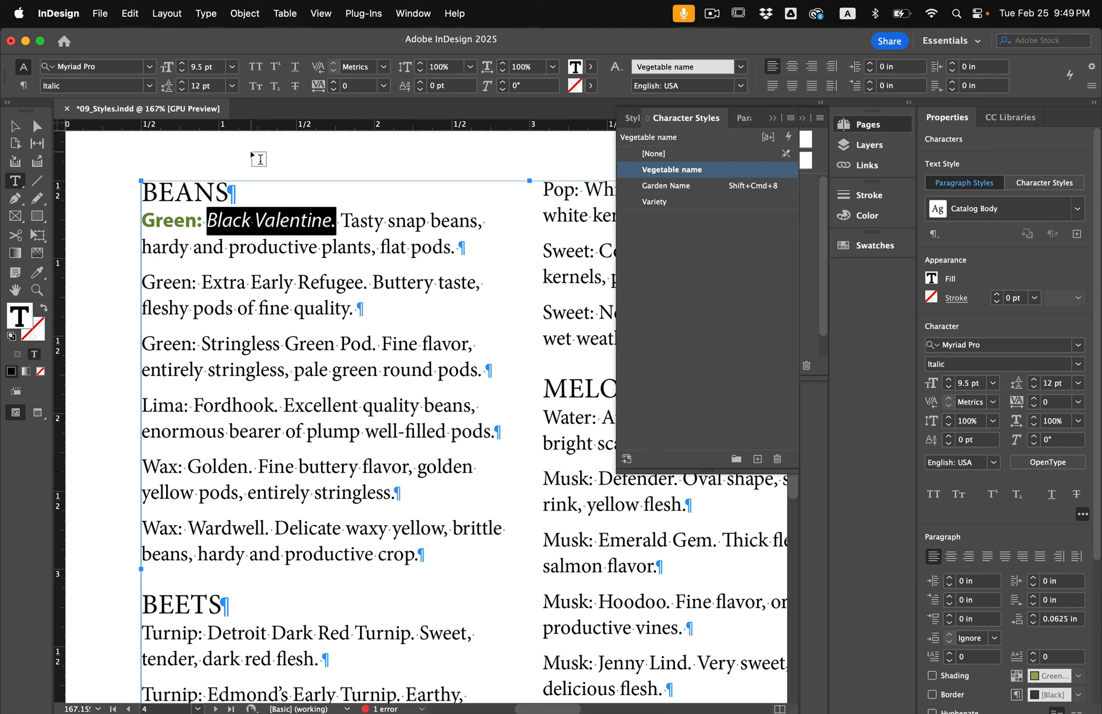
# Deselect the text and add a nested style using Variety to the Catalog Body paragraph style.
pyautogui.click(18, 128)
pyautogui.click(91, 165)
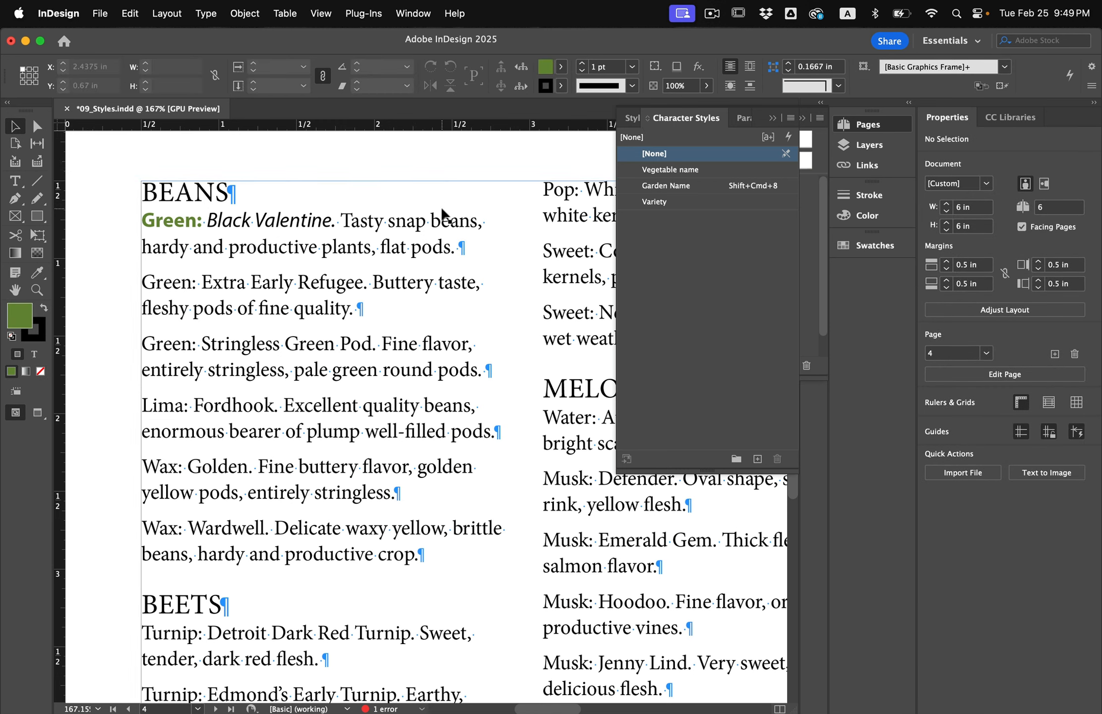
pyautogui.click(745, 118)
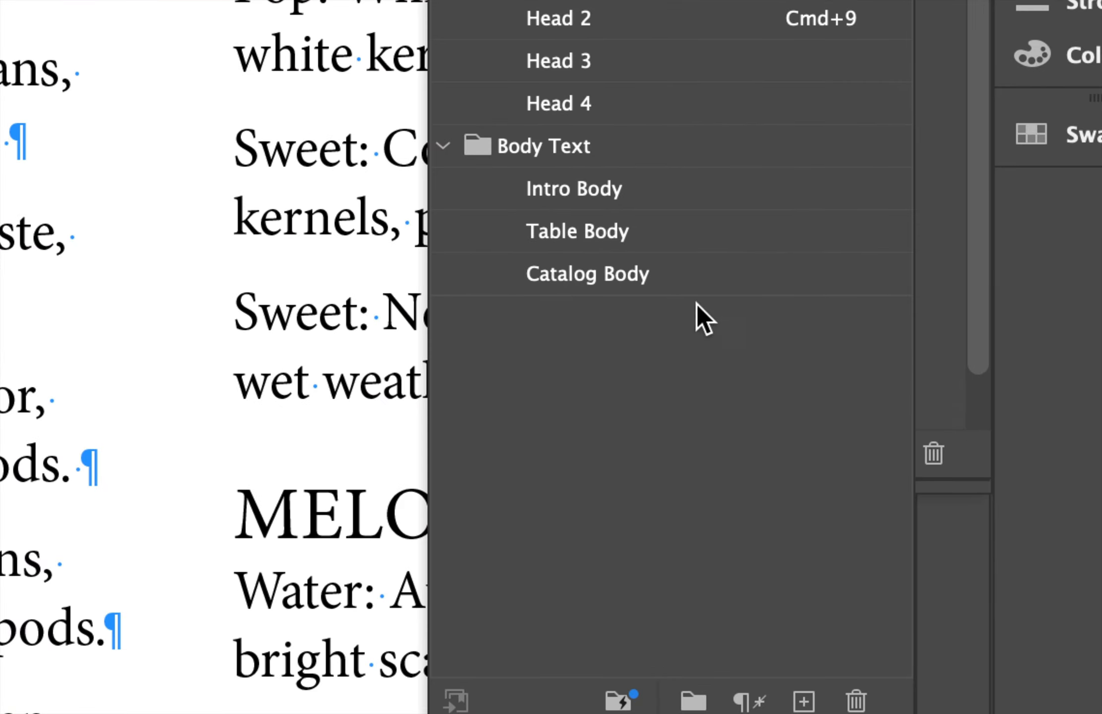
pyautogui.doubleClick(681, 278)
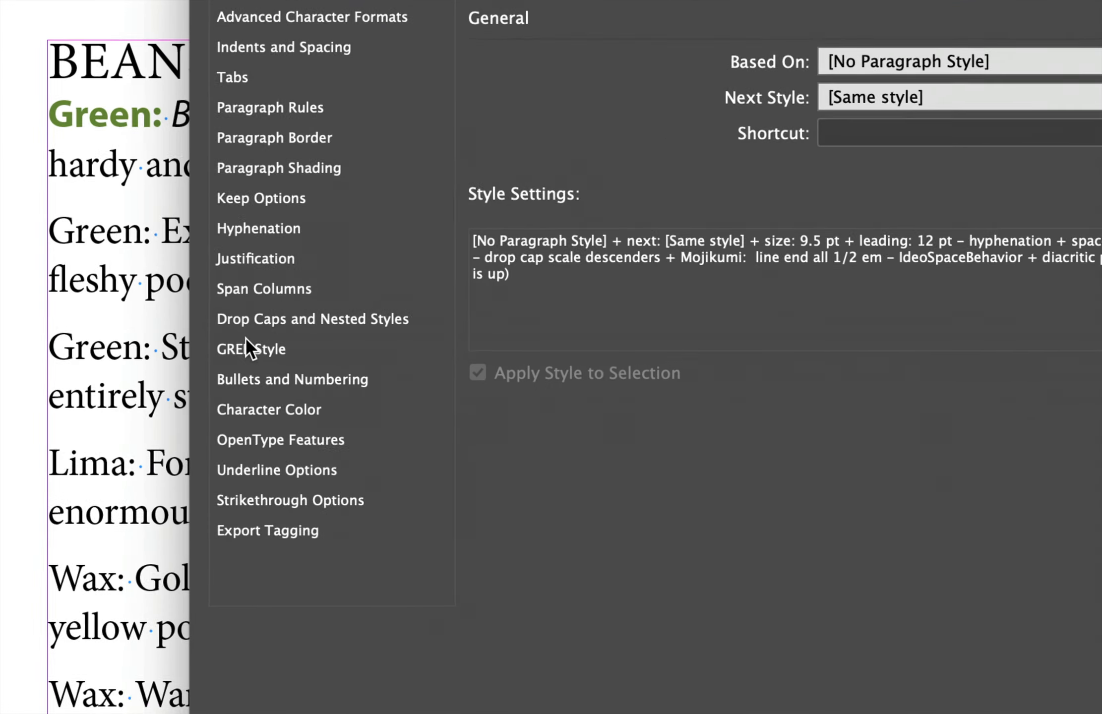
pyautogui.click(306, 323)
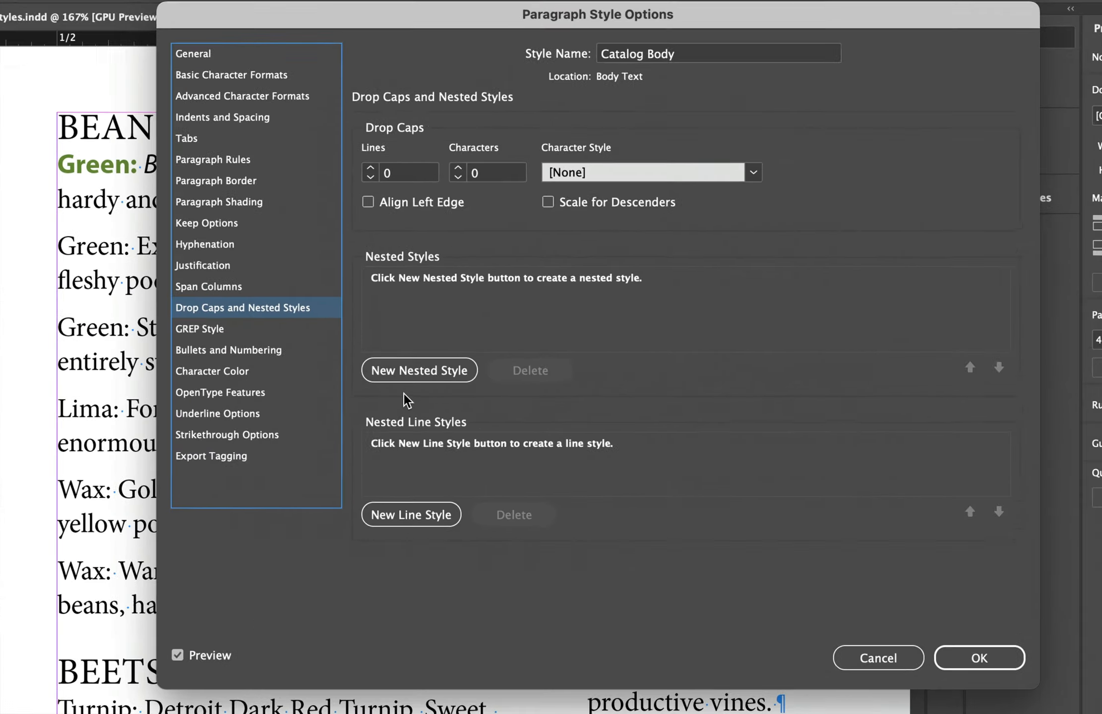
pyautogui.click(396, 379)
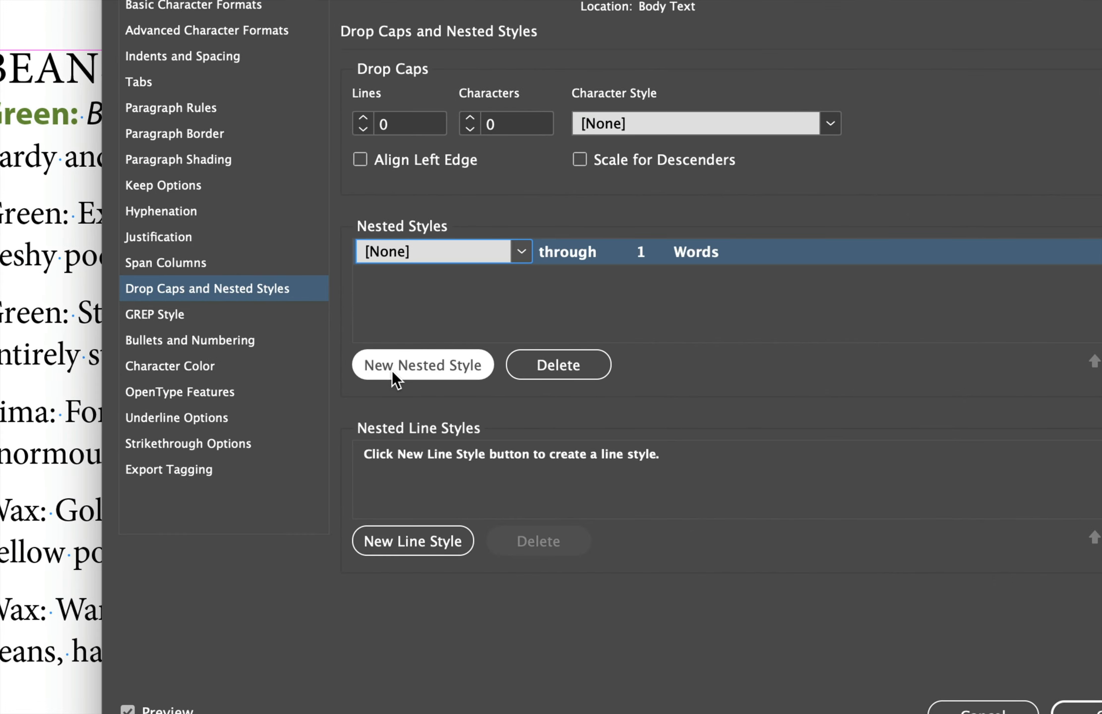
pyautogui.click(521, 248)
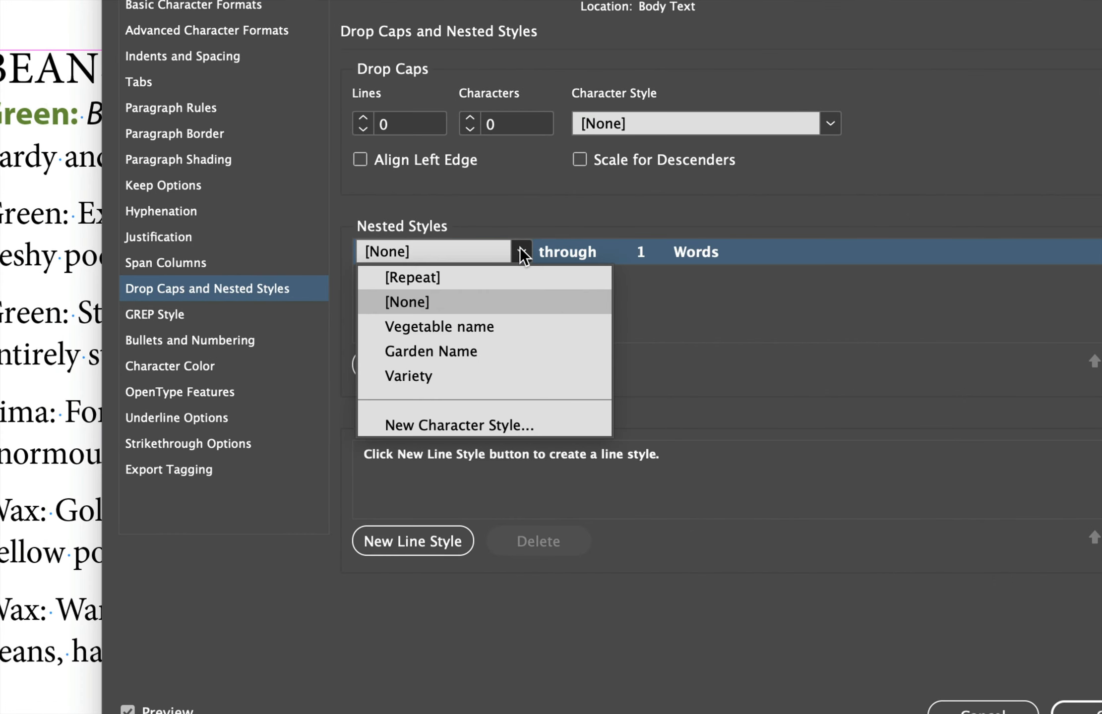
pyautogui.click(415, 375)
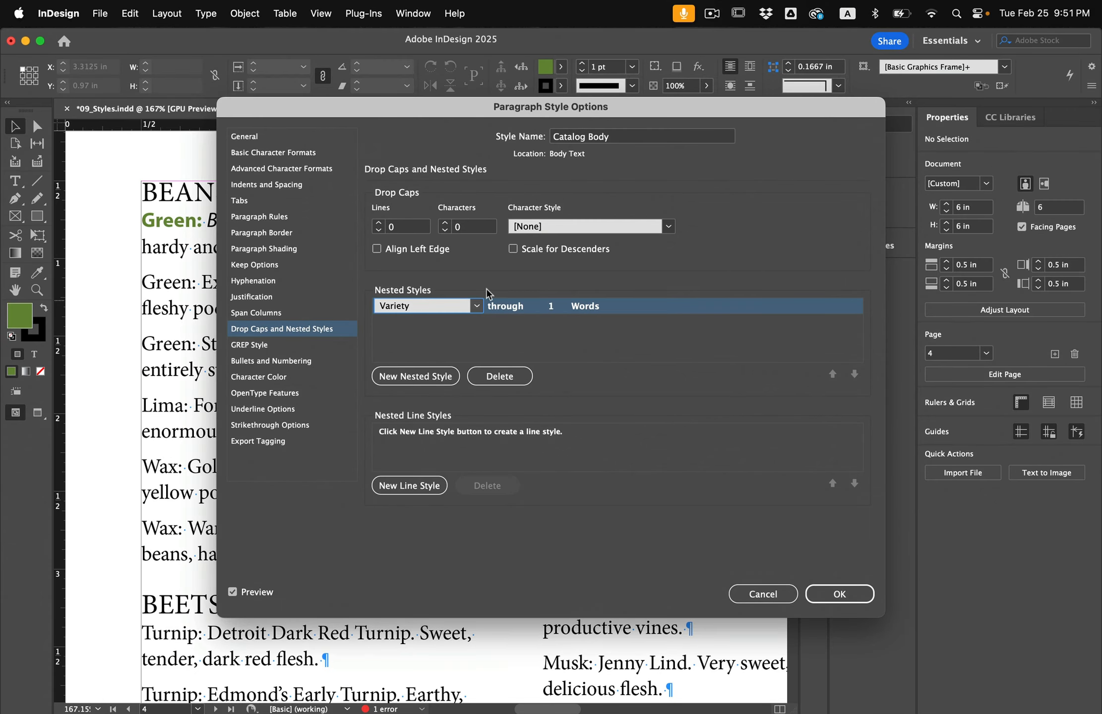
# Set the Variety nested style to apply up to 1 word.
pyautogui.moveTo(313, 104); pyautogui.dragTo(359, 105)
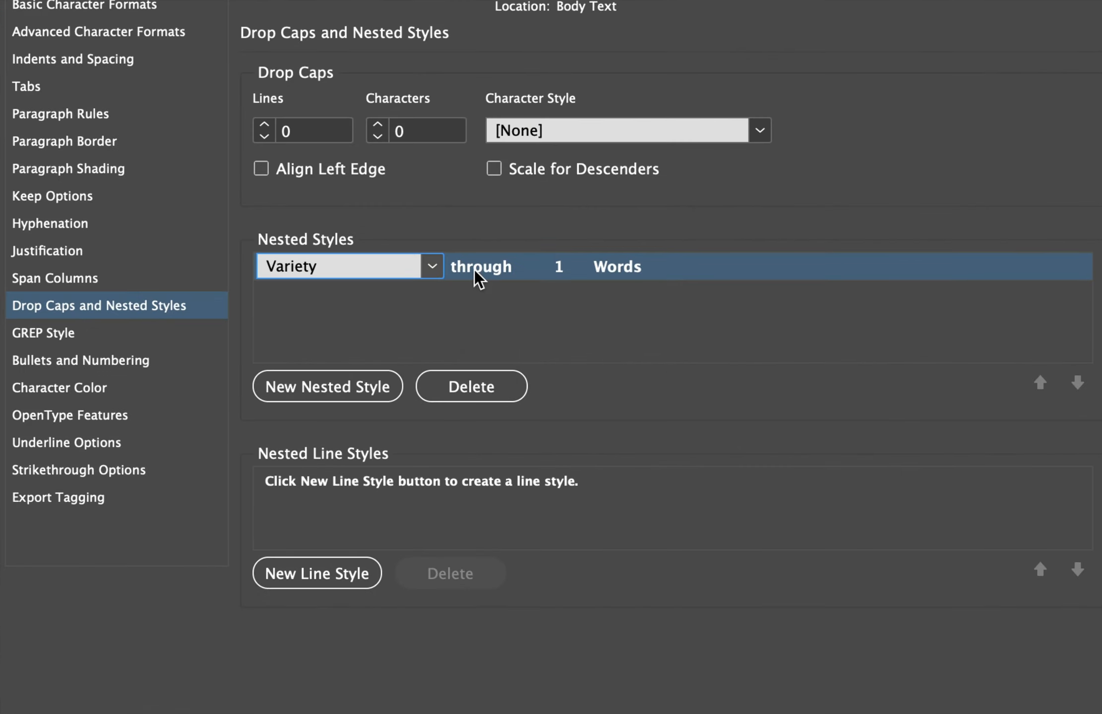
pyautogui.click(555, 307)
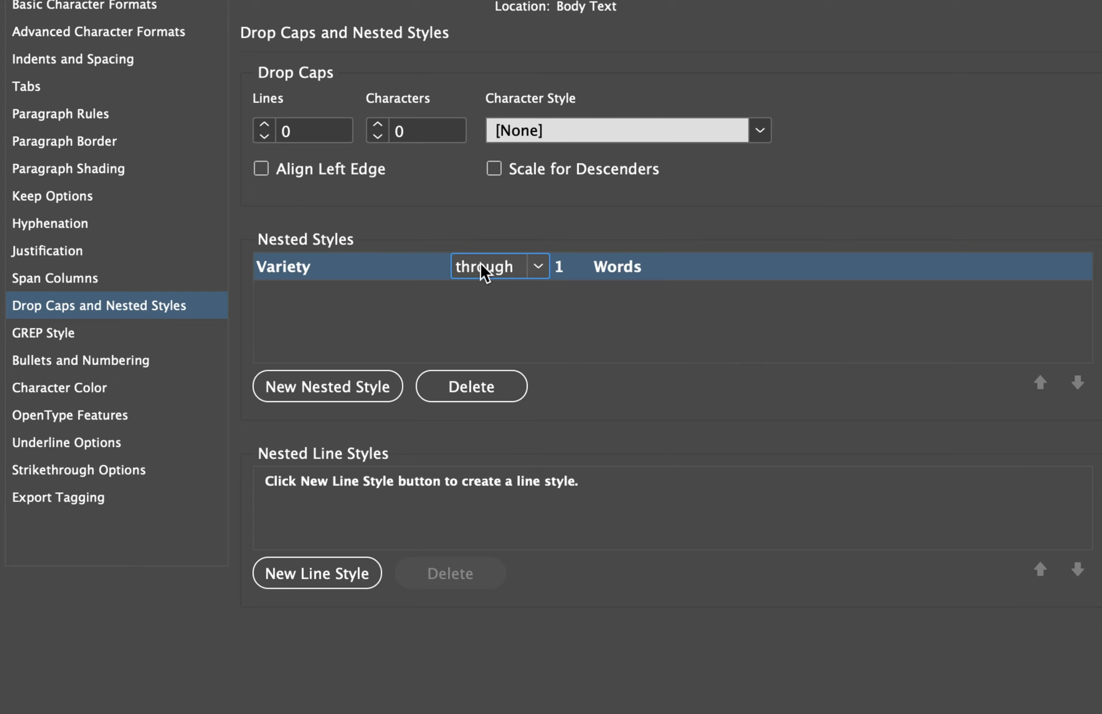
pyautogui.click(529, 266)
pyautogui.click(497, 318)
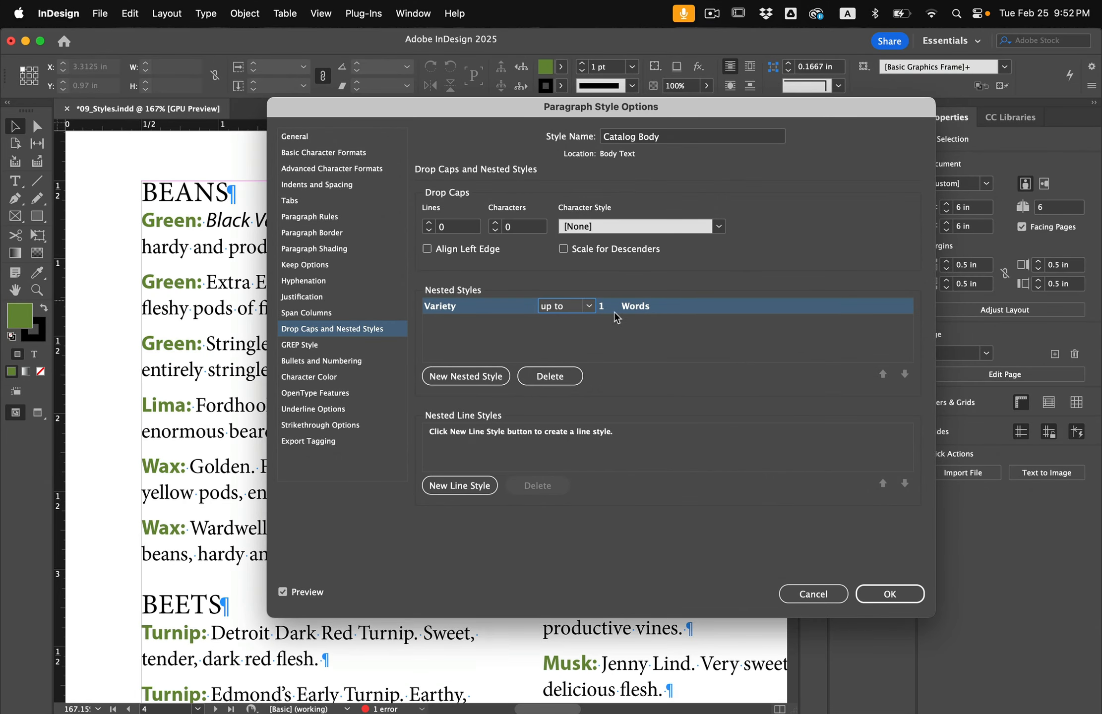
# Change the Variety nested style to apply through 1 colon (:).
pyautogui.click(635, 306)
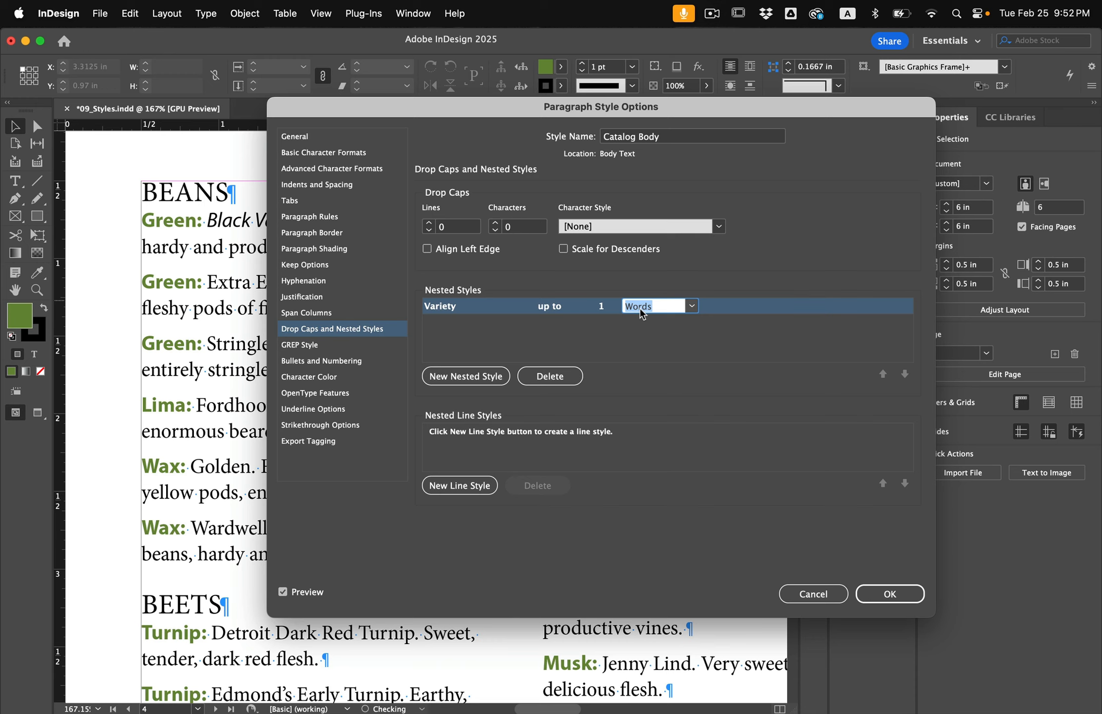
pyautogui.click(690, 306)
pyautogui.click(678, 353)
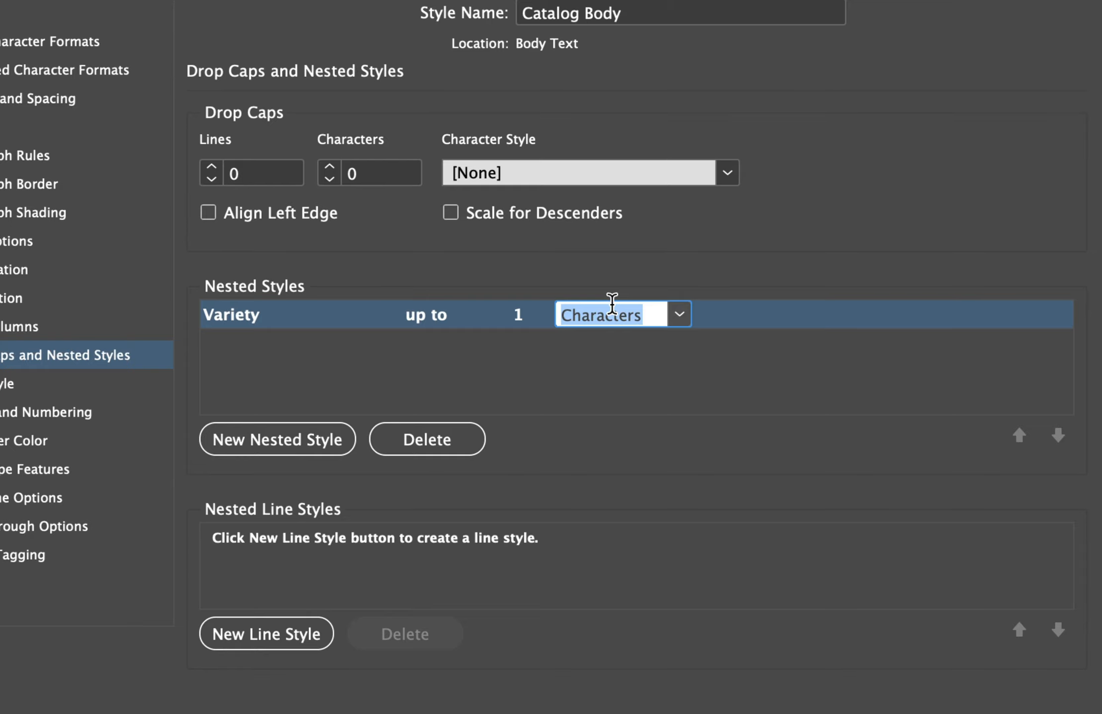
pyautogui.write(':')
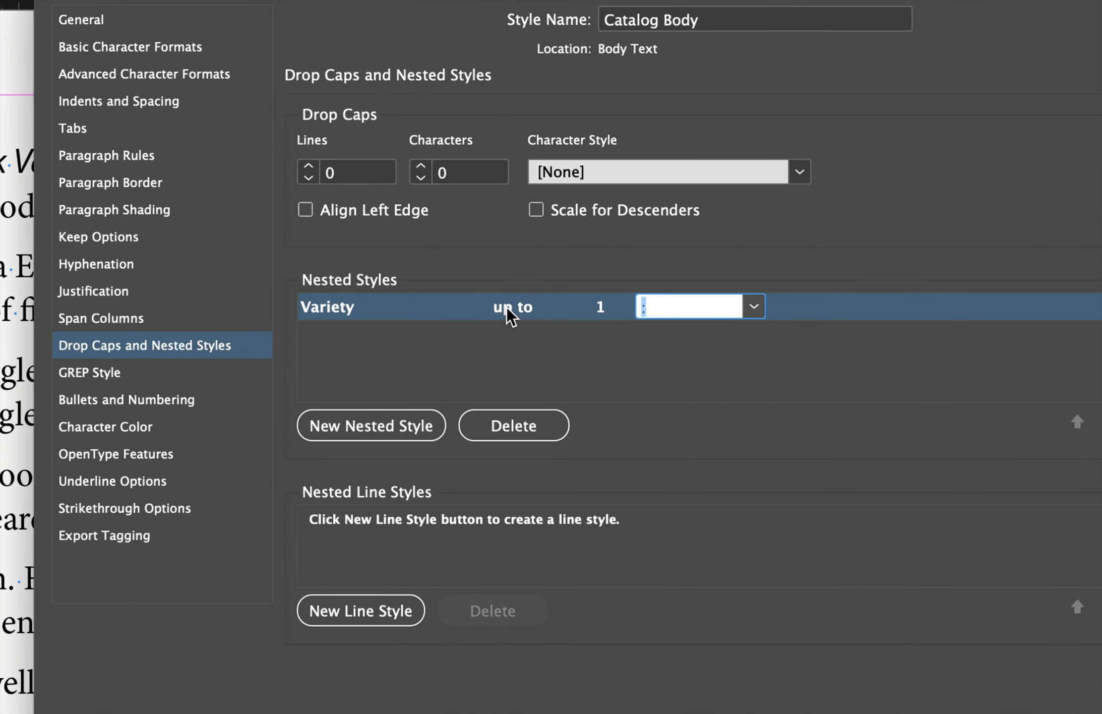
pyautogui.click(512, 307)
pyautogui.click(577, 306)
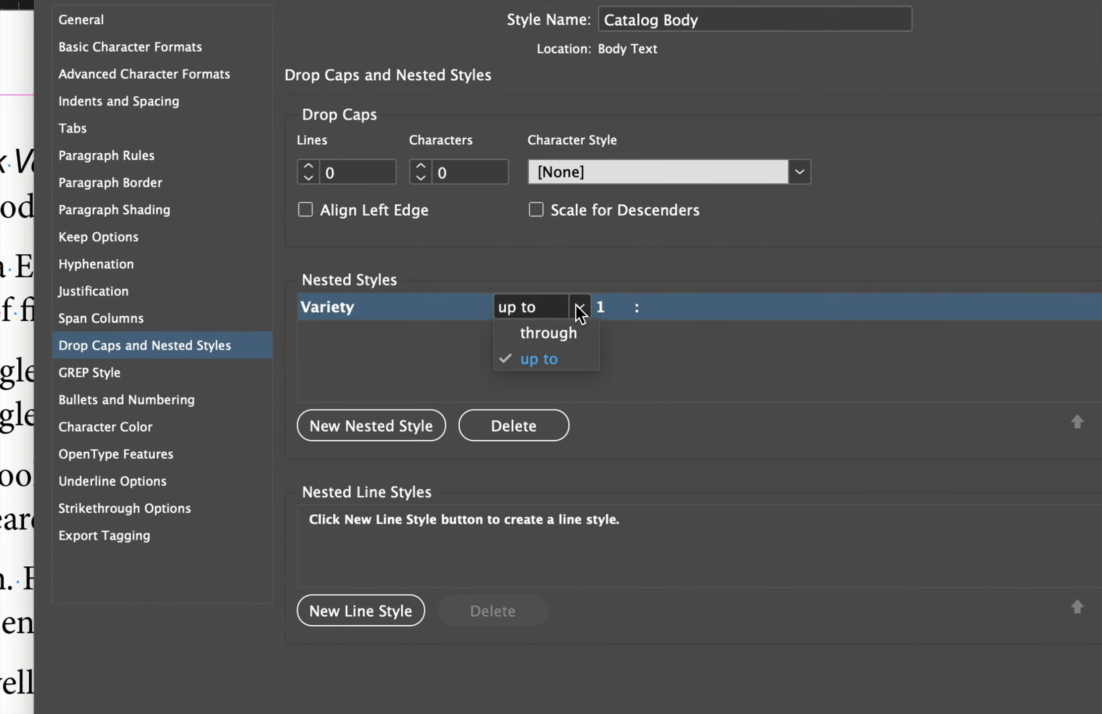
pyautogui.click(540, 333)
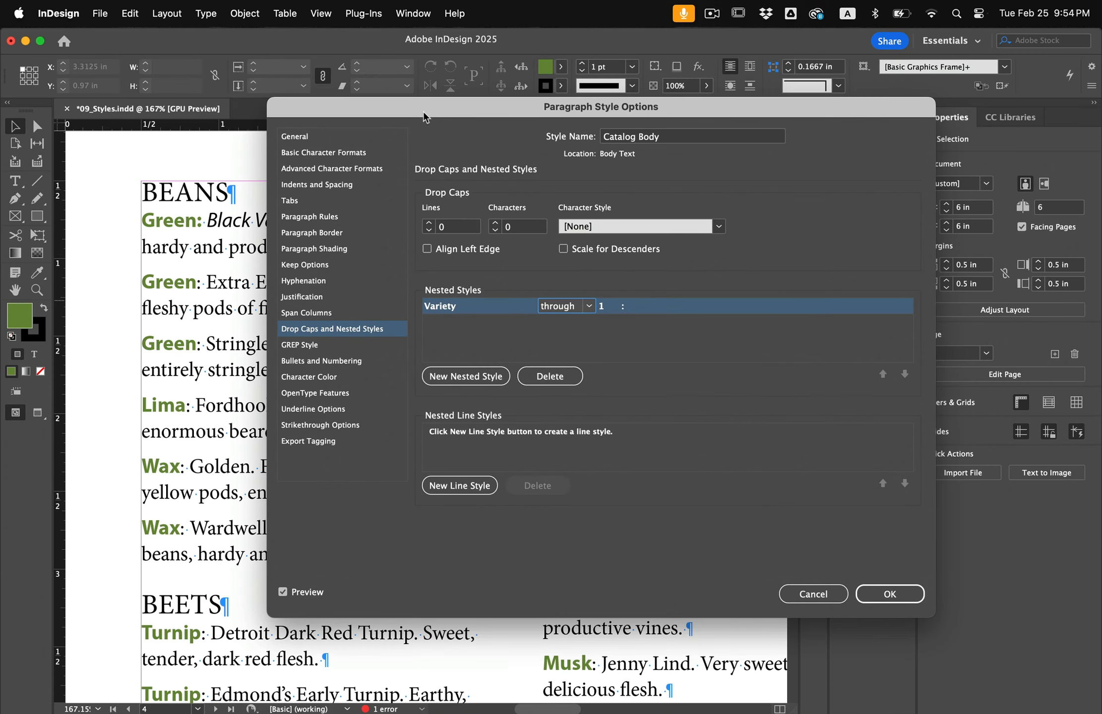
# Add a second nested style to Catalog Body using the Vegetable name character style.
pyautogui.moveTo(423, 112); pyautogui.dragTo(560, 111)
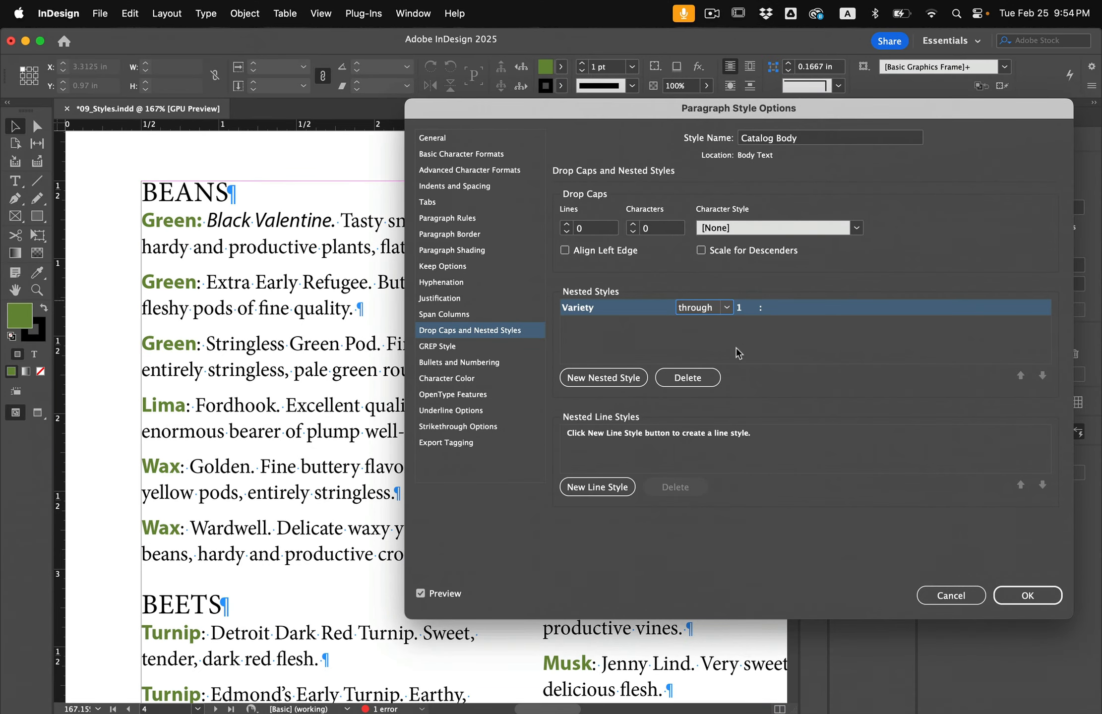
pyautogui.moveTo(700, 107); pyautogui.dragTo(655, 108)
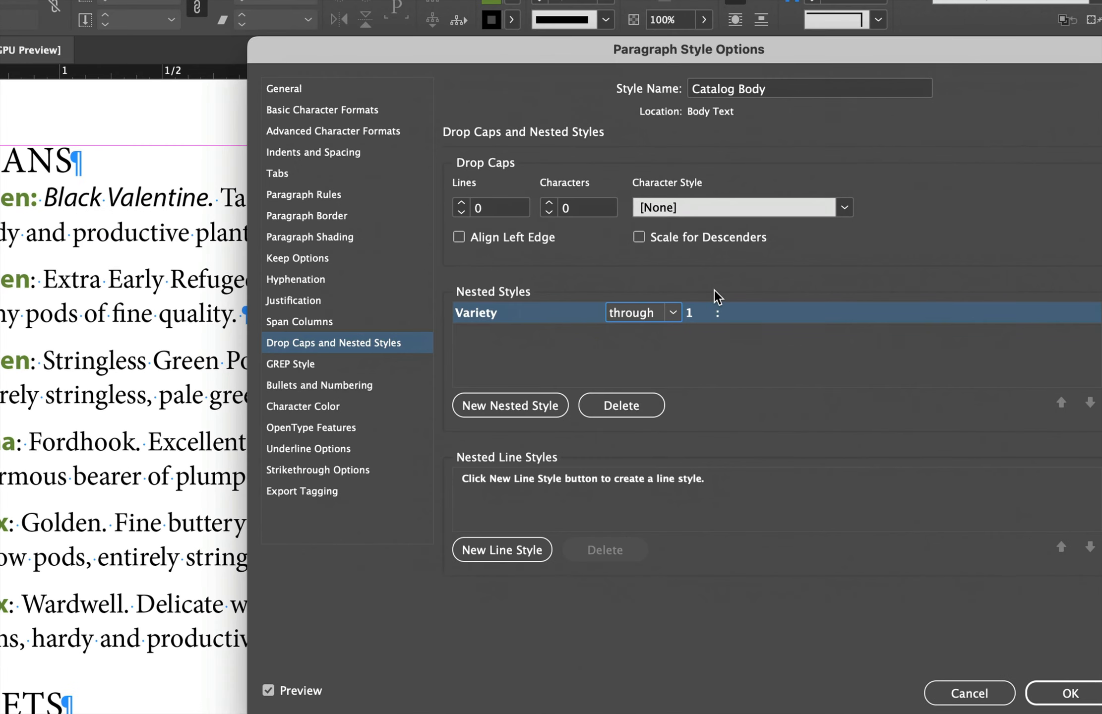
pyautogui.click(518, 404)
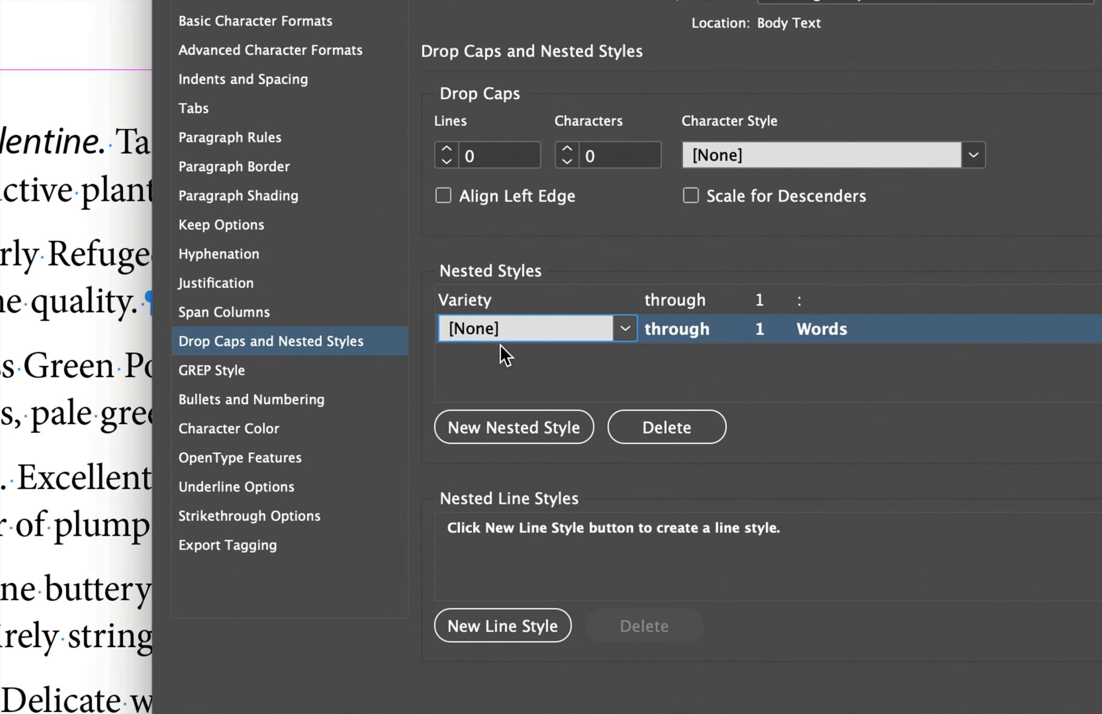
pyautogui.click(625, 328)
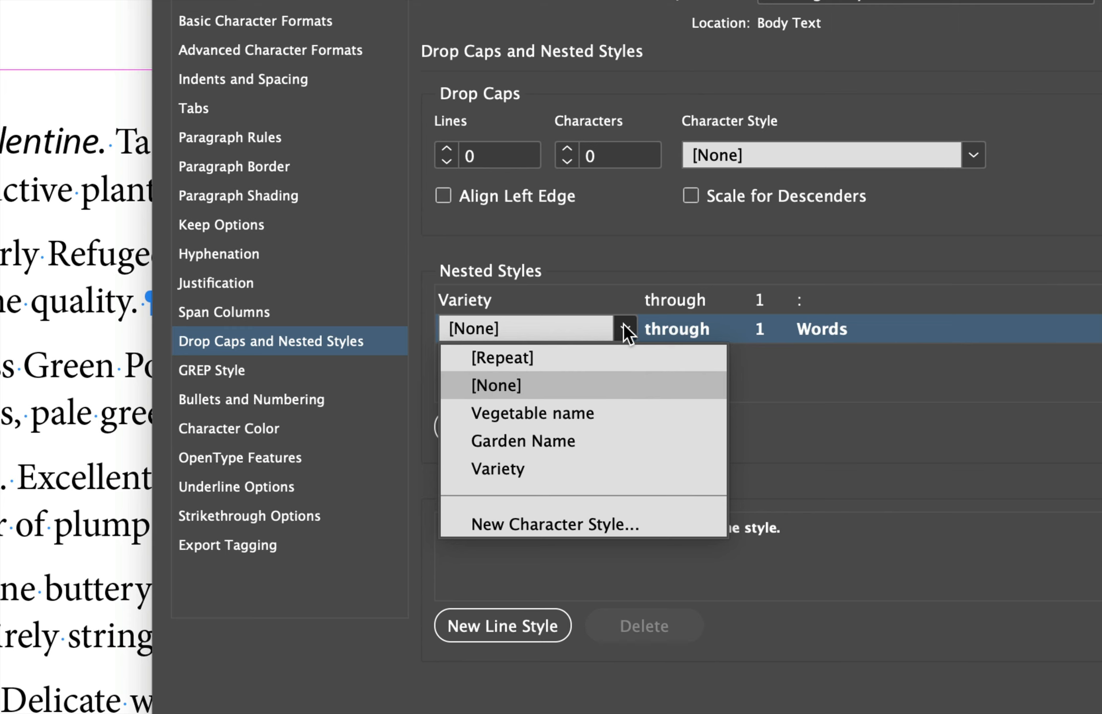
pyautogui.click(562, 416)
# Set the Vegetable name nested style to apply up to 1 Sentences and confirm the paragraph style options.
pyautogui.click(708, 336)
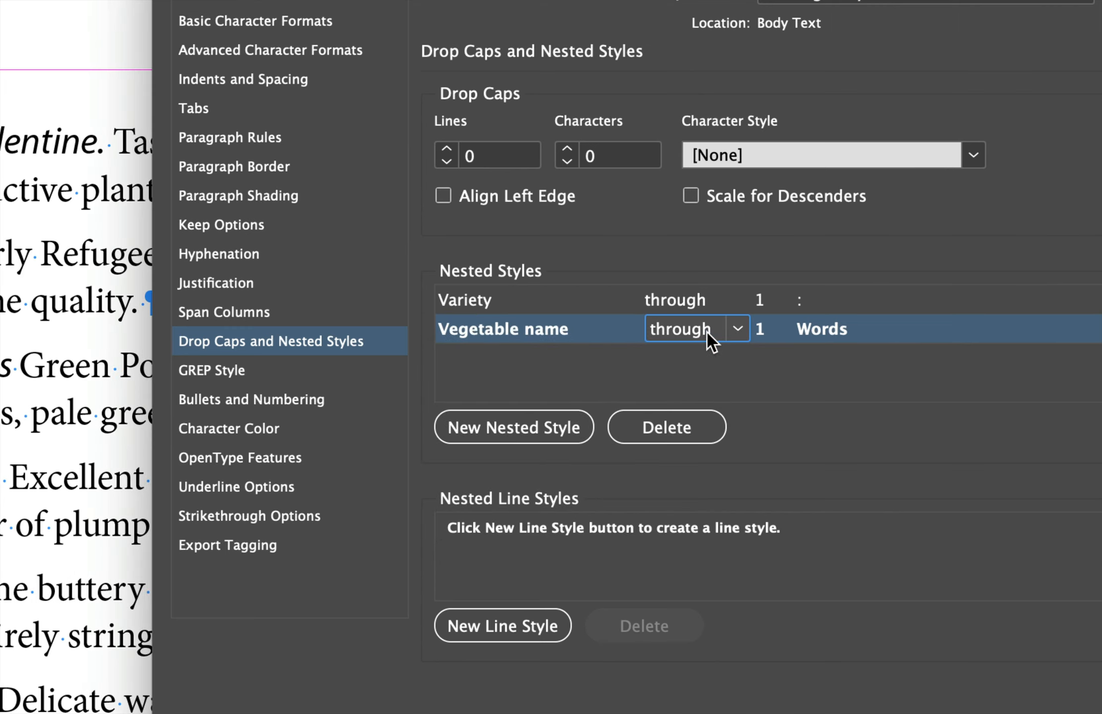
pyautogui.click(735, 331)
pyautogui.click(707, 386)
pyautogui.click(850, 331)
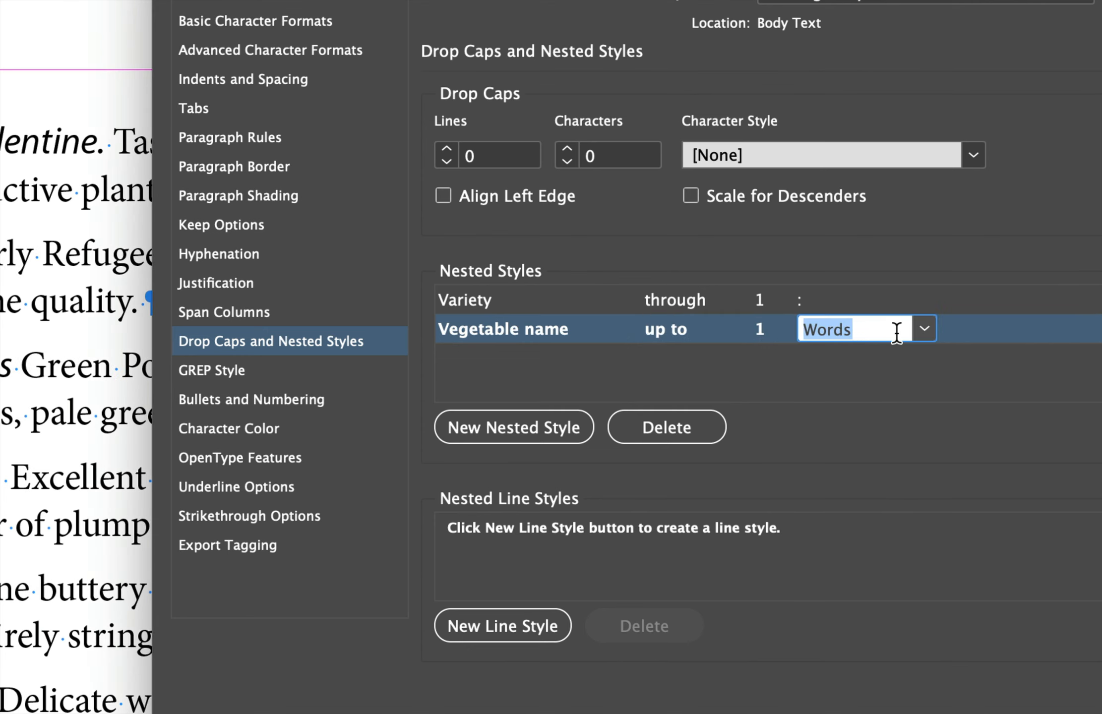
pyautogui.click(923, 330)
pyautogui.click(887, 362)
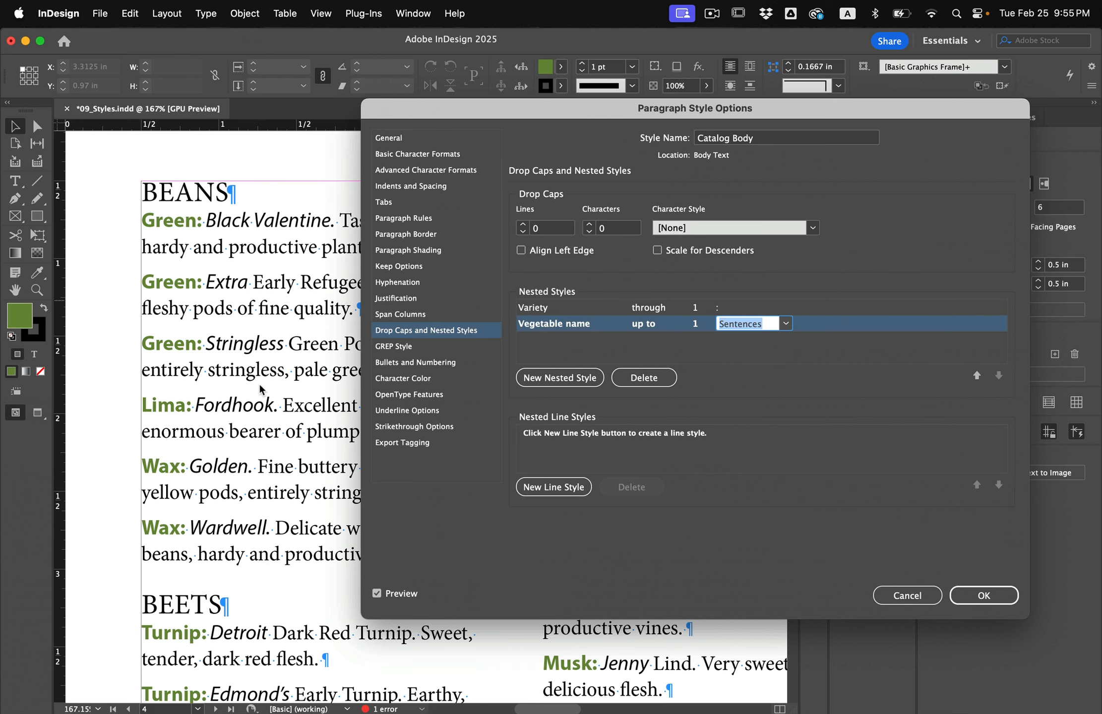
pyautogui.click(967, 596)
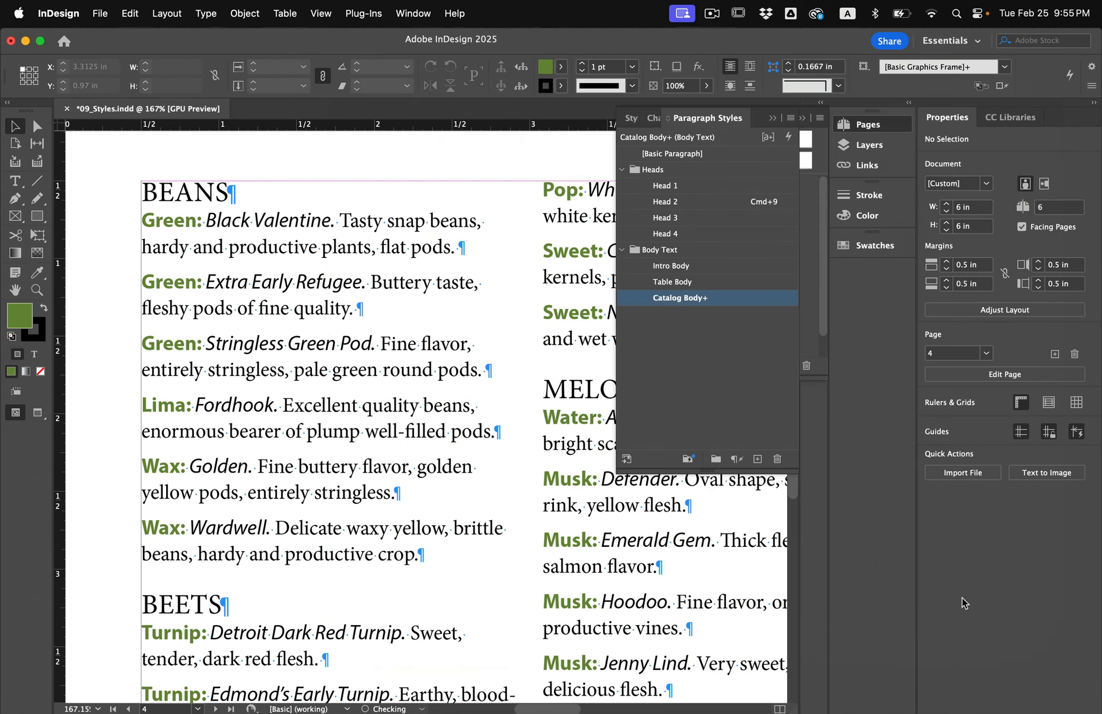
# Zoom out to review the styled catalog entries and save the document.
pyautogui.scroll(-5, 437, 587)
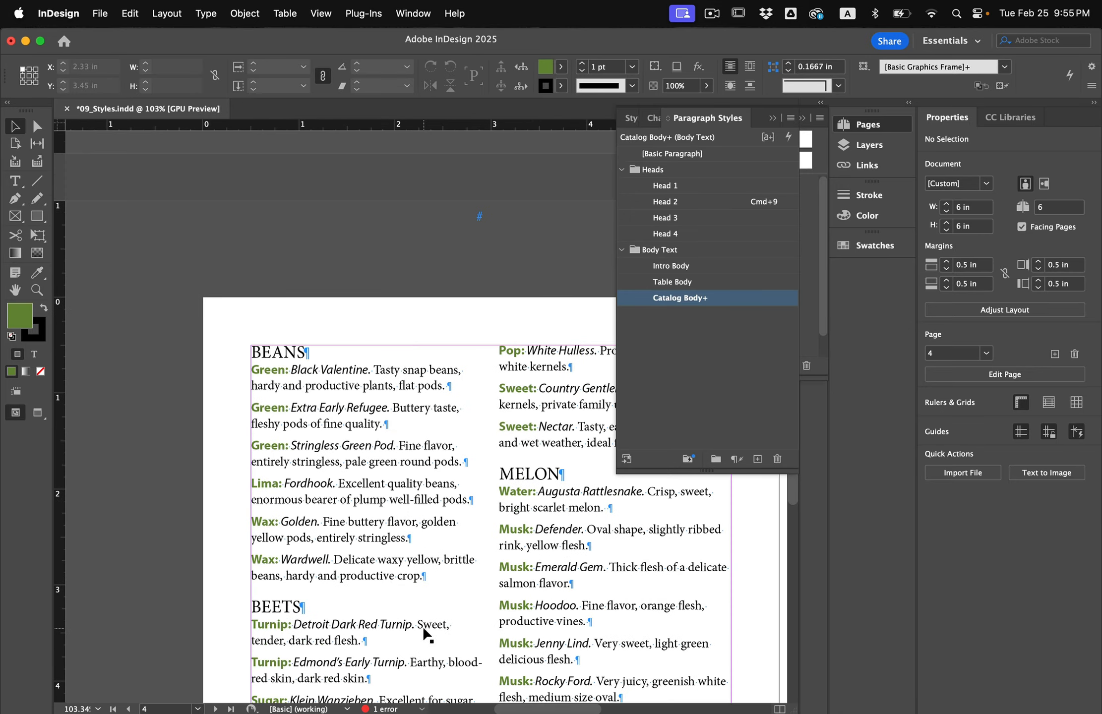
pyautogui.scroll(-5, 423, 626)
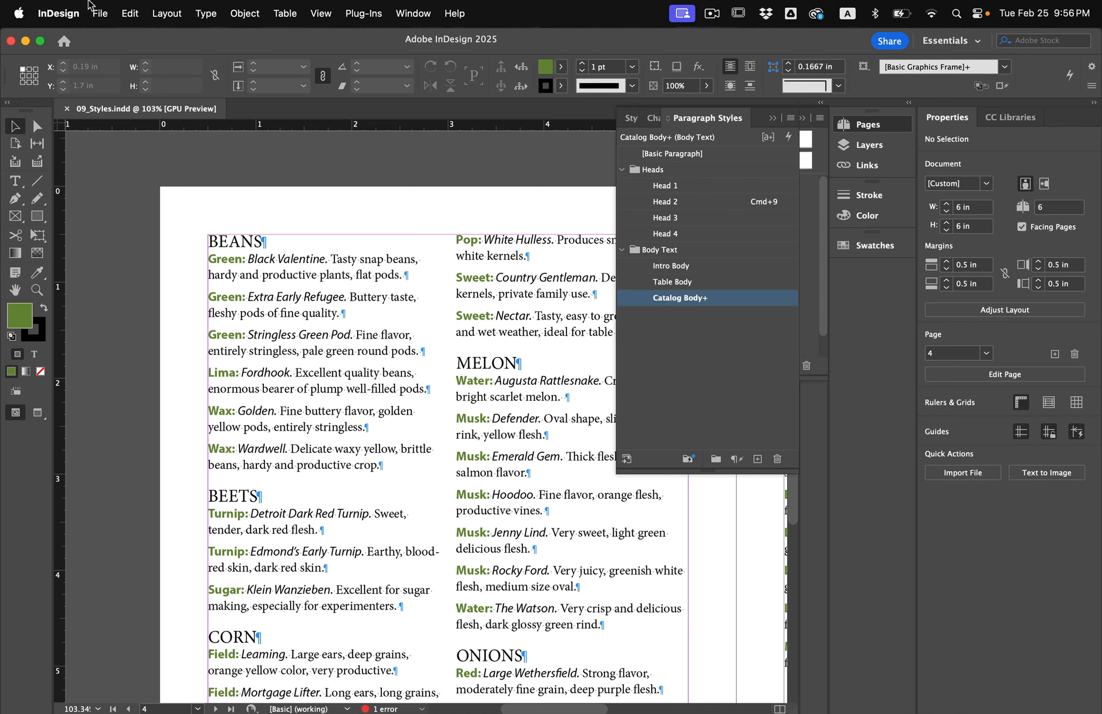
pyautogui.click(100, 11)
pyautogui.click(103, 8)
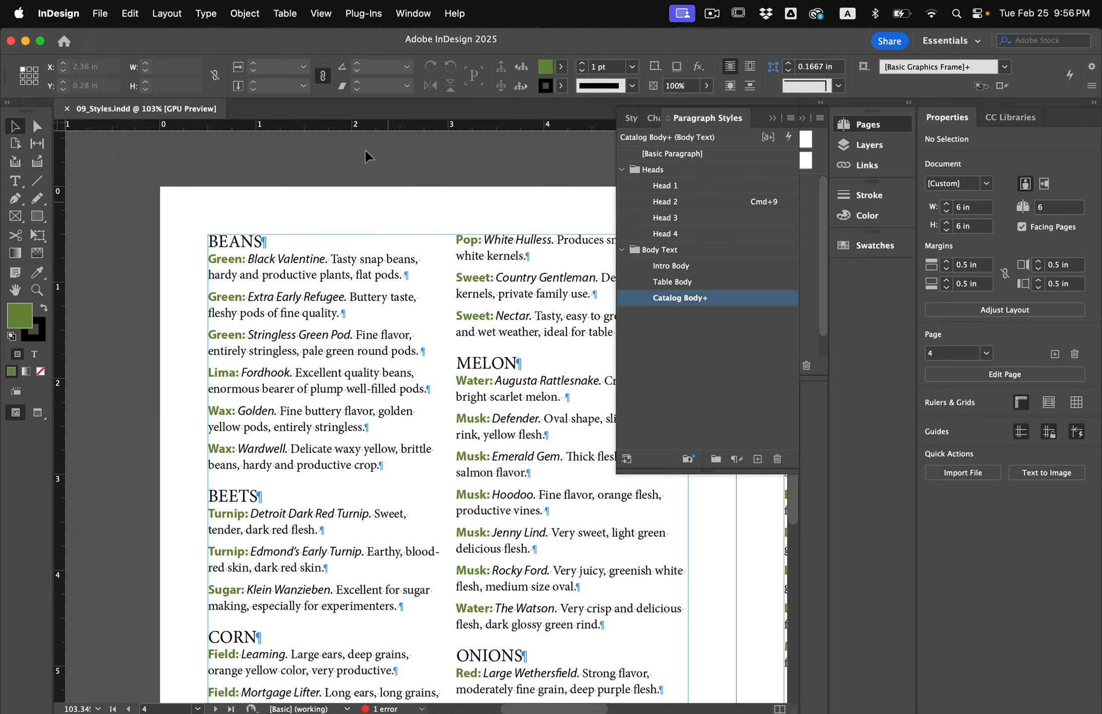